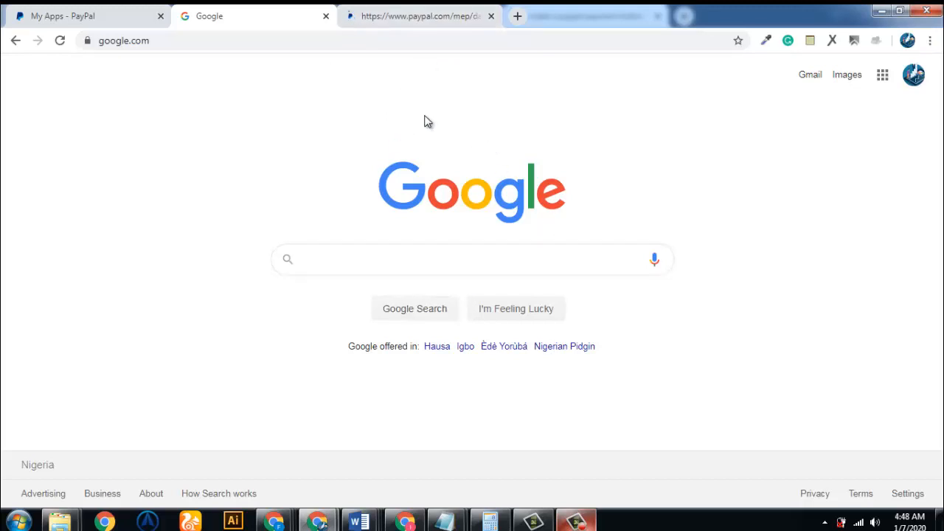
Go to the PayPal My Apps page and mark PayPal buttons as a favorite
click(76, 11)
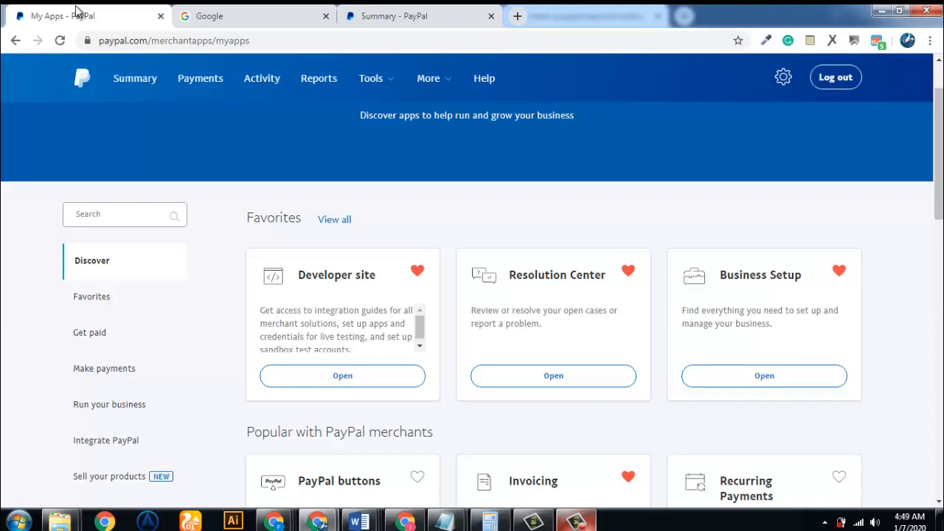
click(372, 78)
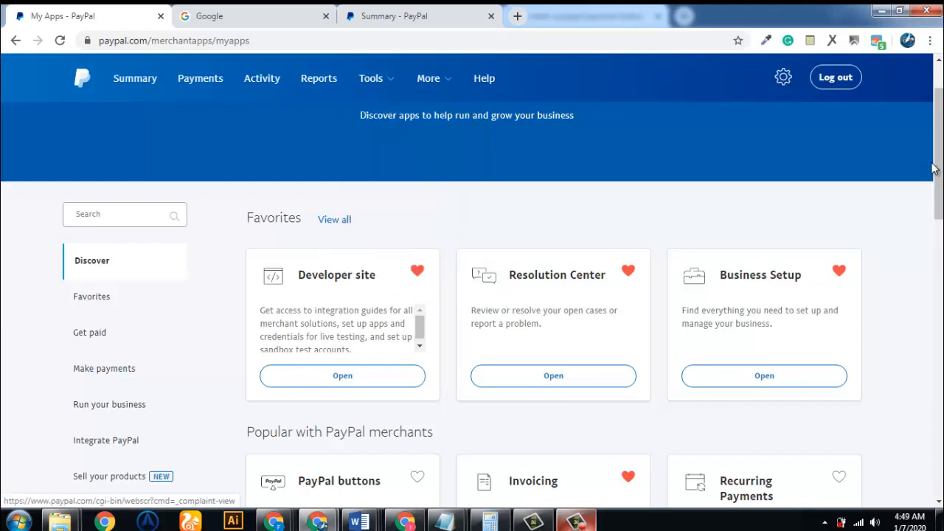
scroll(933, 168, down, 4)
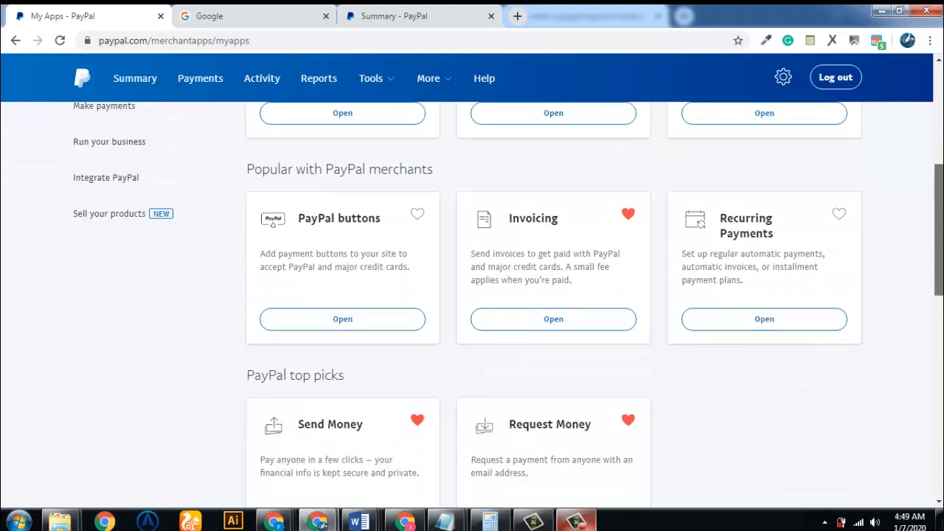
click(418, 208)
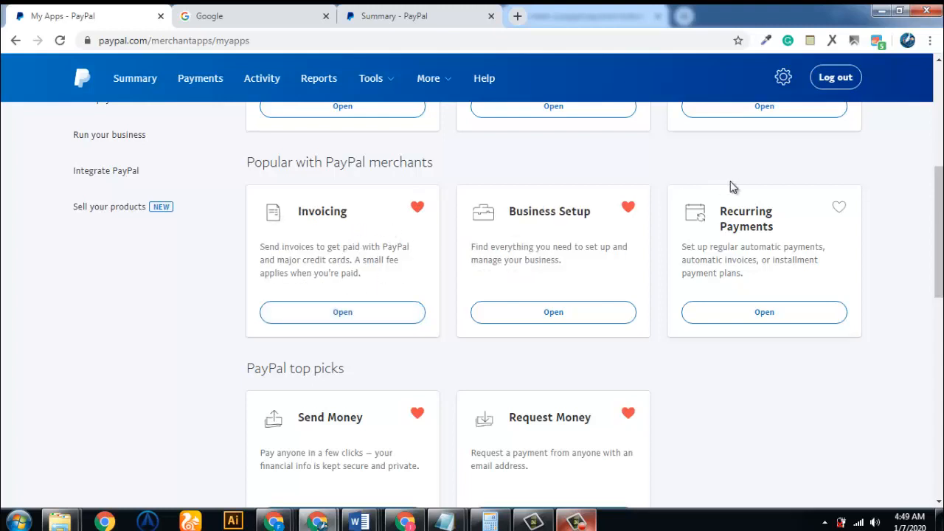
Open the PayPal buttons app from the Favorites section to create a payment button
scroll(452, 206, up, 2)
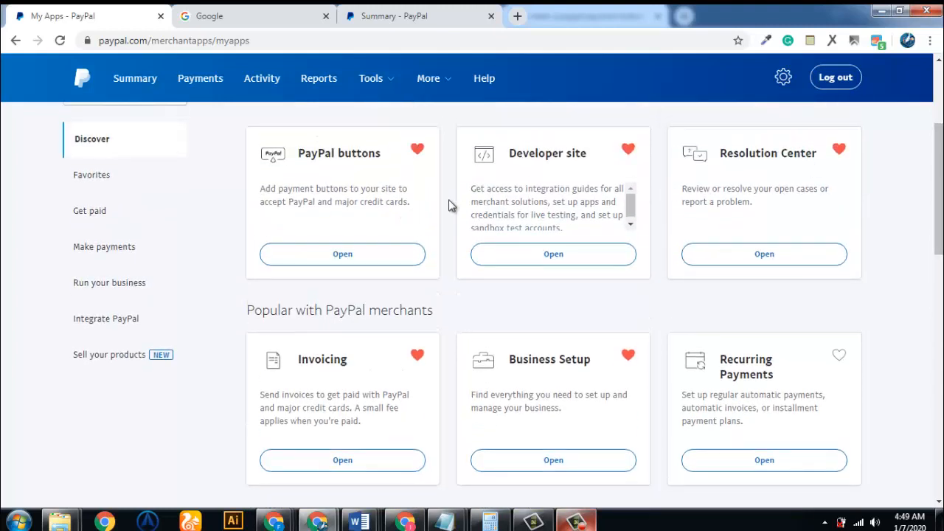
click(383, 252)
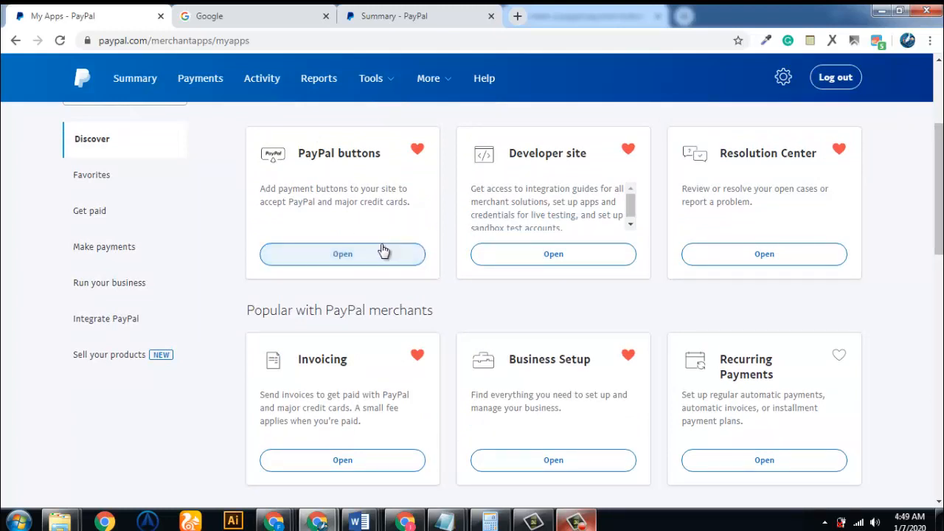
click(367, 254)
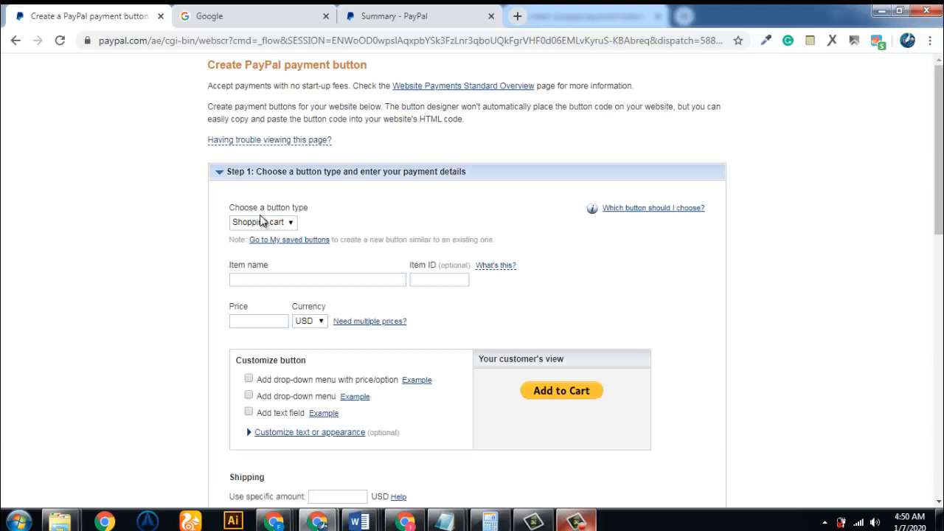
Choose Buy Now as the button type and name the item "Weighloss ebook"
click(278, 224)
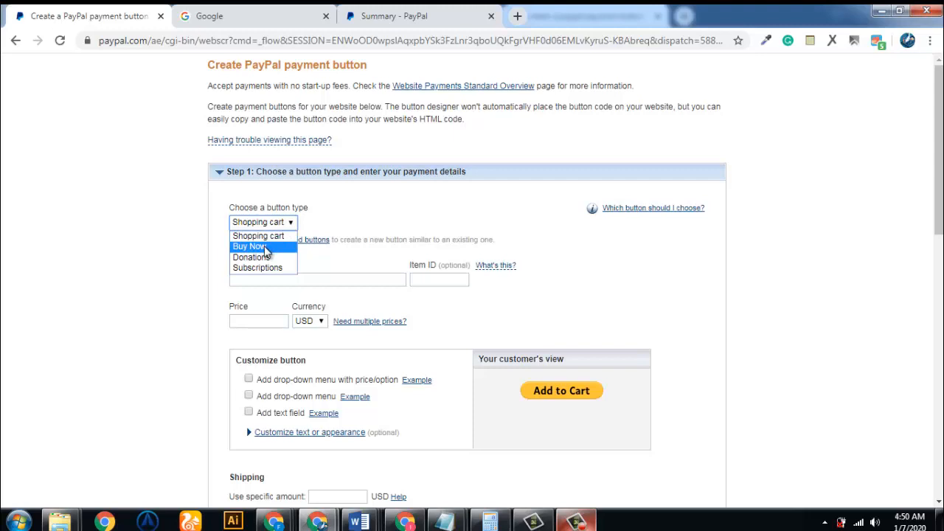
click(264, 248)
click(272, 280)
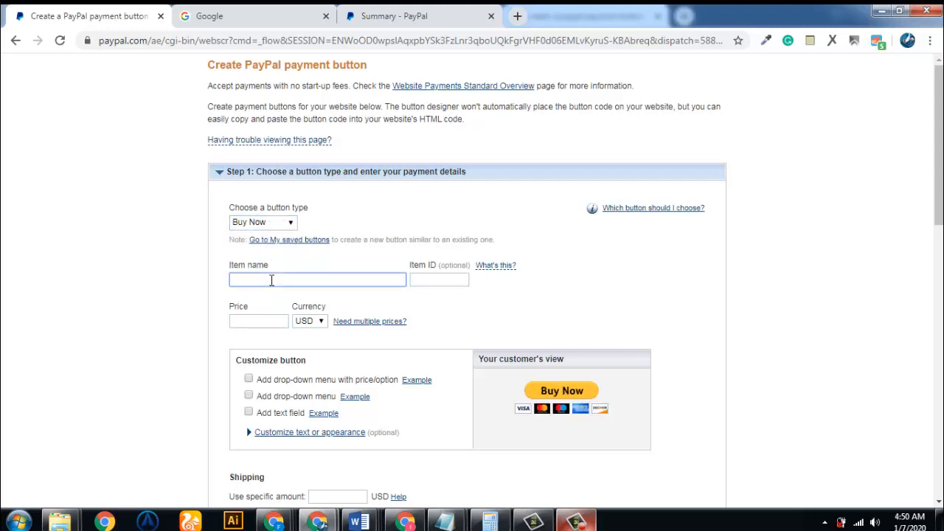
text(Weighlosss)
key(BackSpace)
text(ebook)
Set the item ID to 01 and the price to 4.99 USD
click(436, 284)
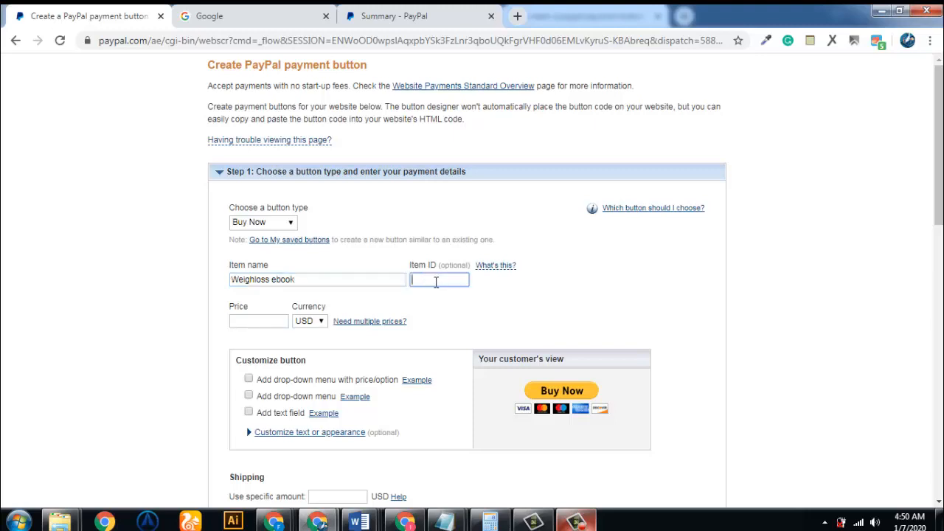
text(01)
click(257, 325)
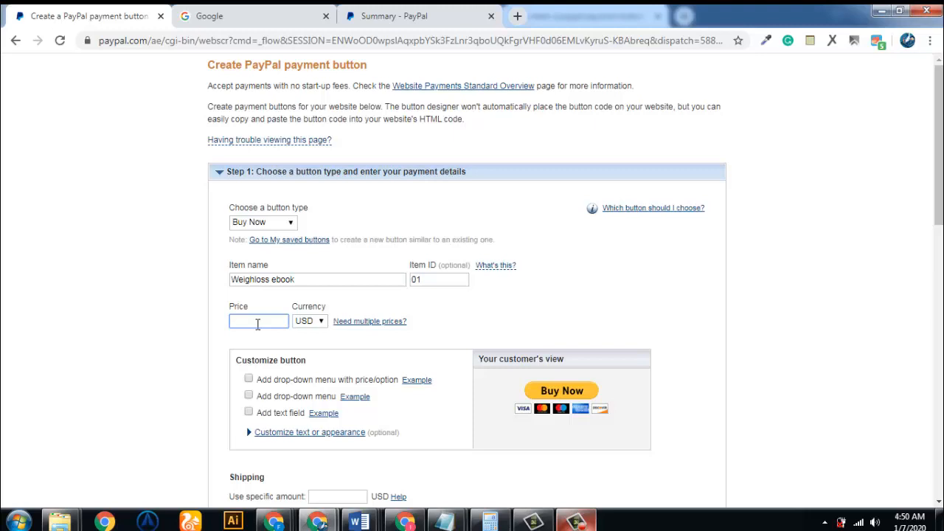
text(4.99)
In Step 2, enable Track profit and losses and set the by-item price to 4.99 USD
drag(939, 218, 939, 285)
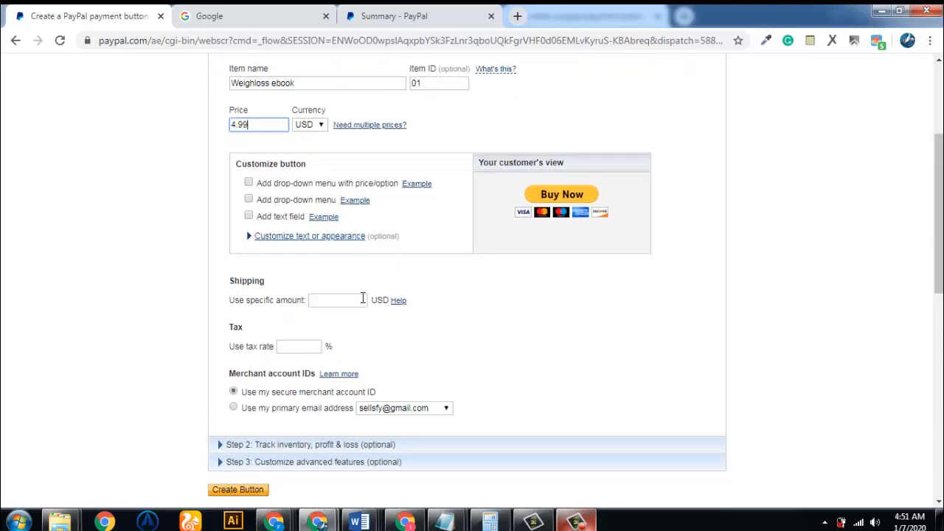
drag(939, 234, 939, 264)
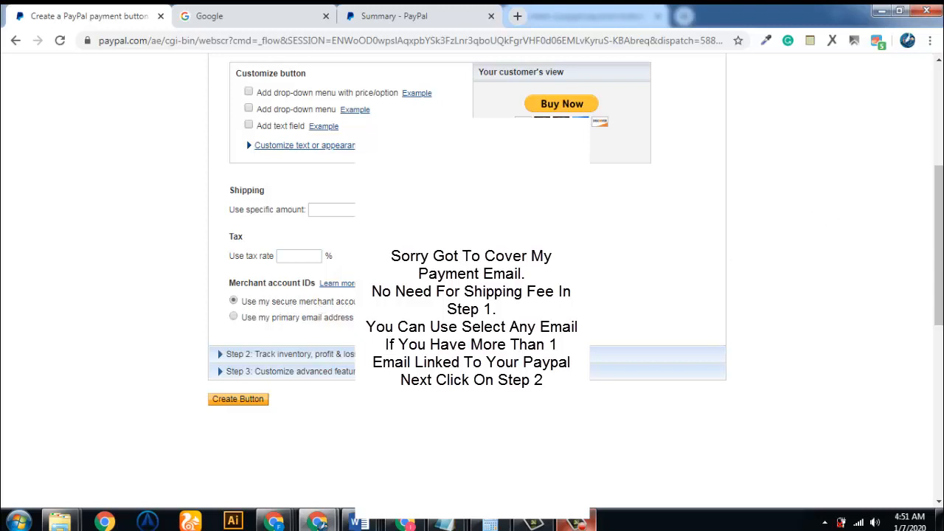
scroll(472, 231, down, 1)
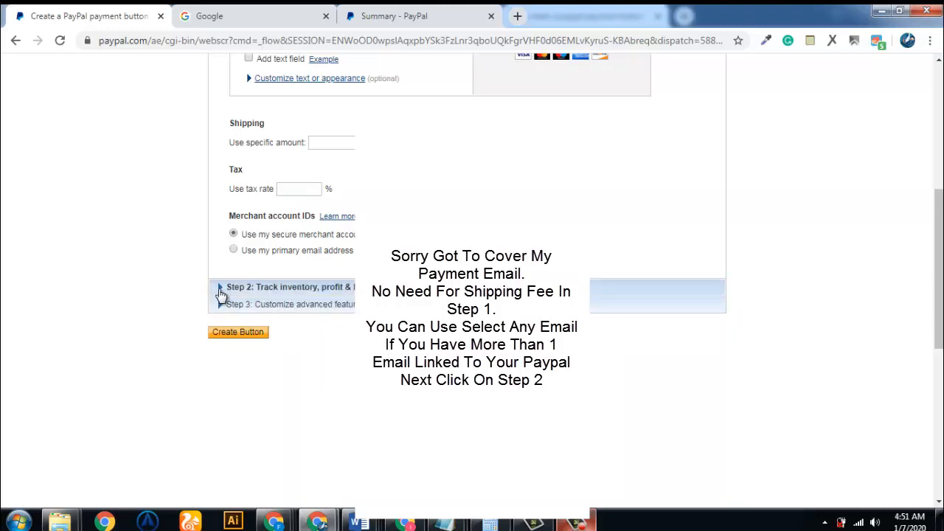
click(220, 289)
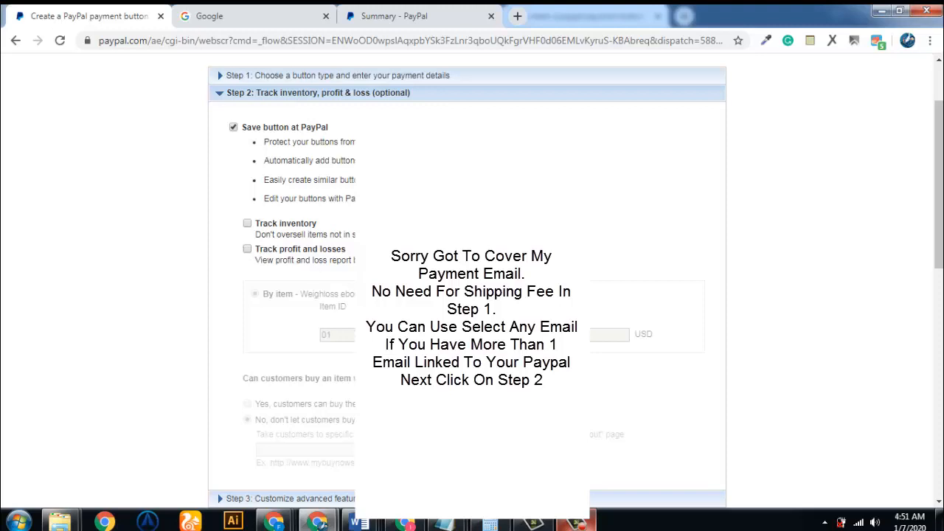
click(247, 249)
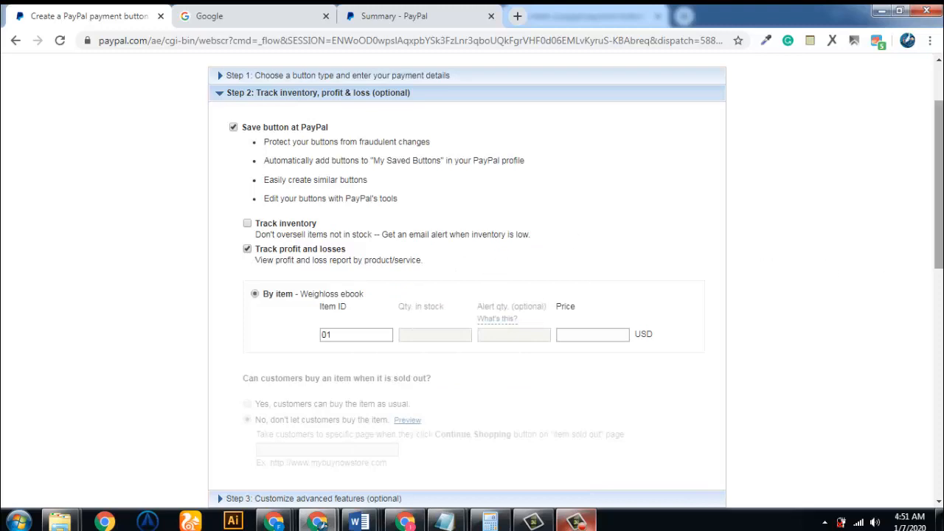
scroll(472, 284, down, 1)
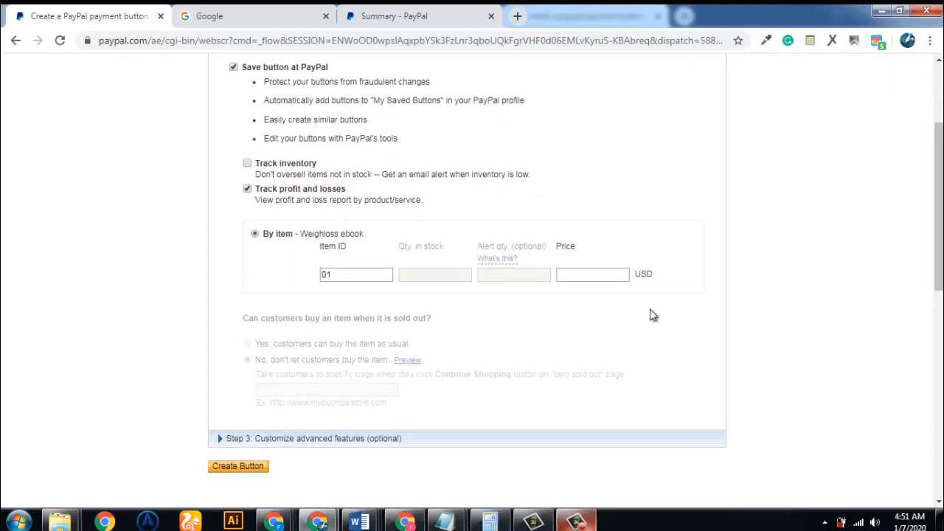
click(618, 274)
text(4.99)
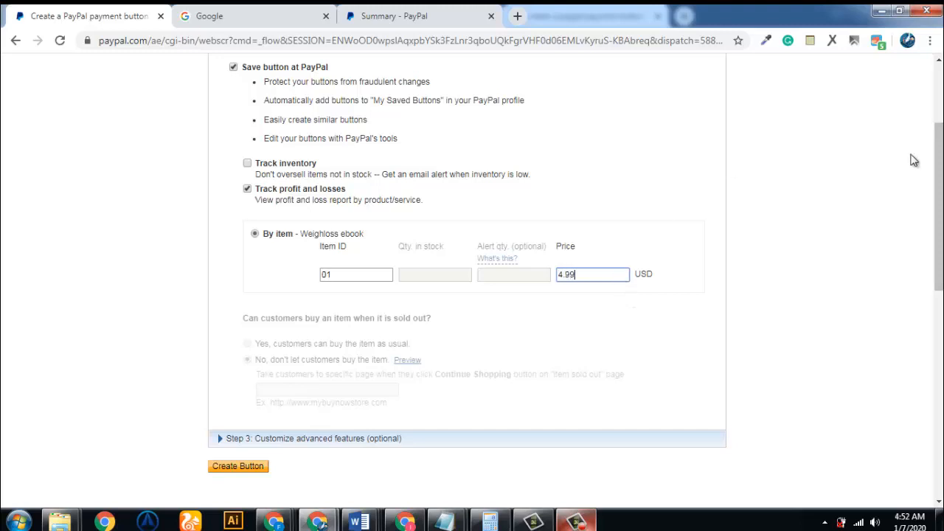
In Step 3, answer No to both customer special instructions and needing the customer's shipping address
scroll(939, 222, down, 3)
drag(939, 222, 939, 230)
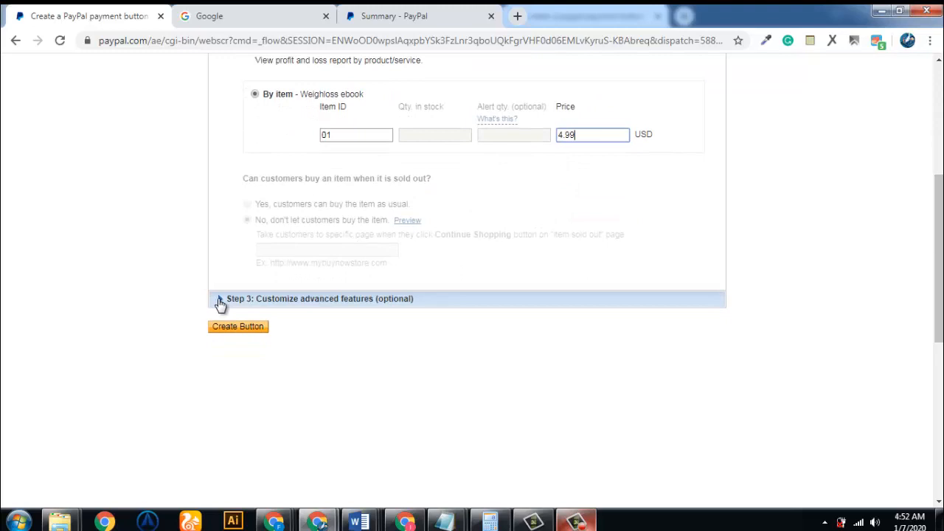
click(220, 303)
scroll(510, 297, up, 3)
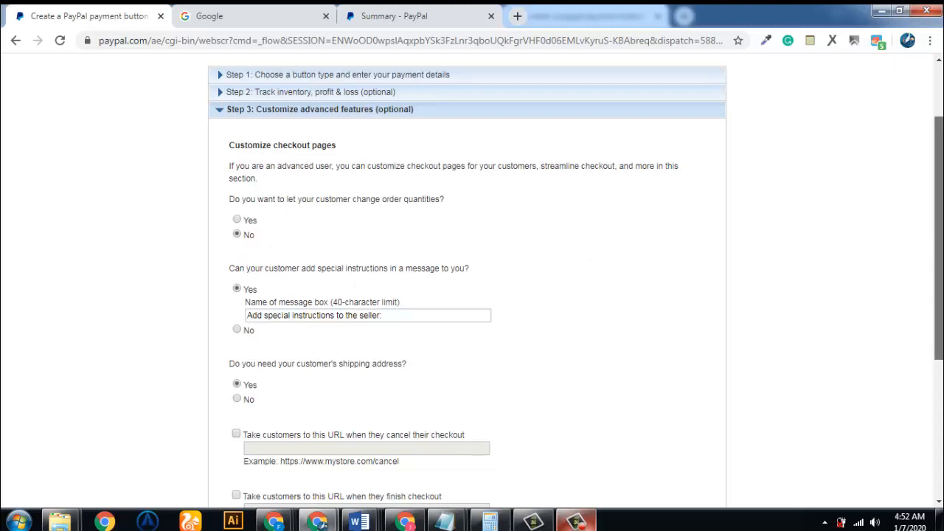
scroll(886, 213, down, 1)
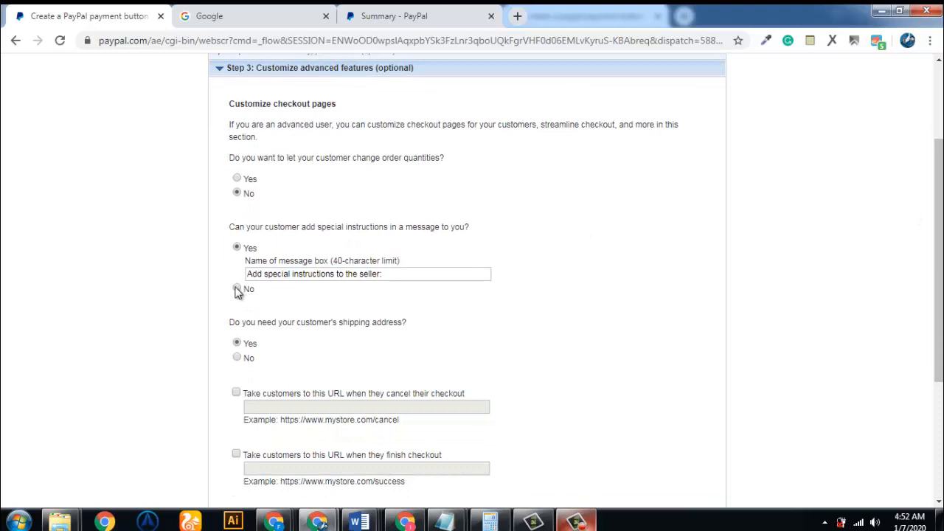
click(237, 290)
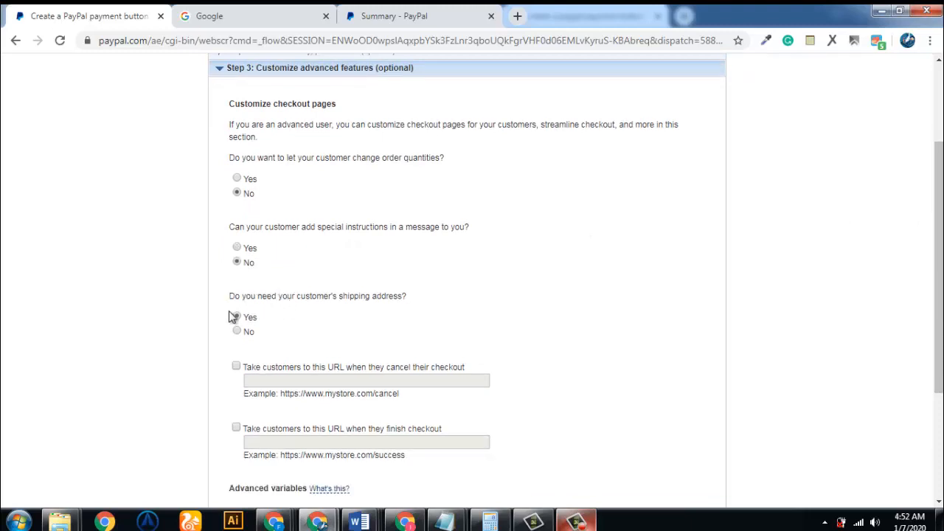
click(237, 332)
Enable taking customers to a URL when they finish checkout, leaving its address field empty
scroll(938, 273, down, 1)
scroll(574, 287, down, 2)
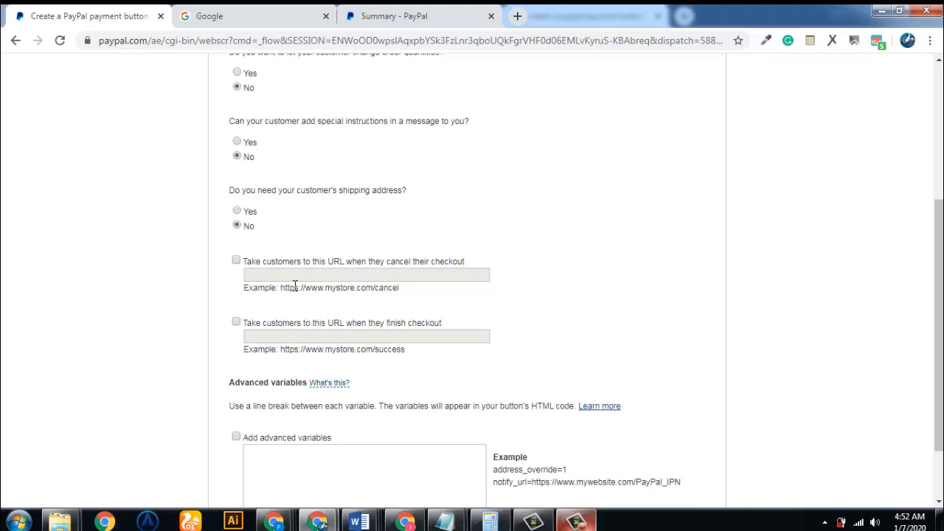
click(236, 324)
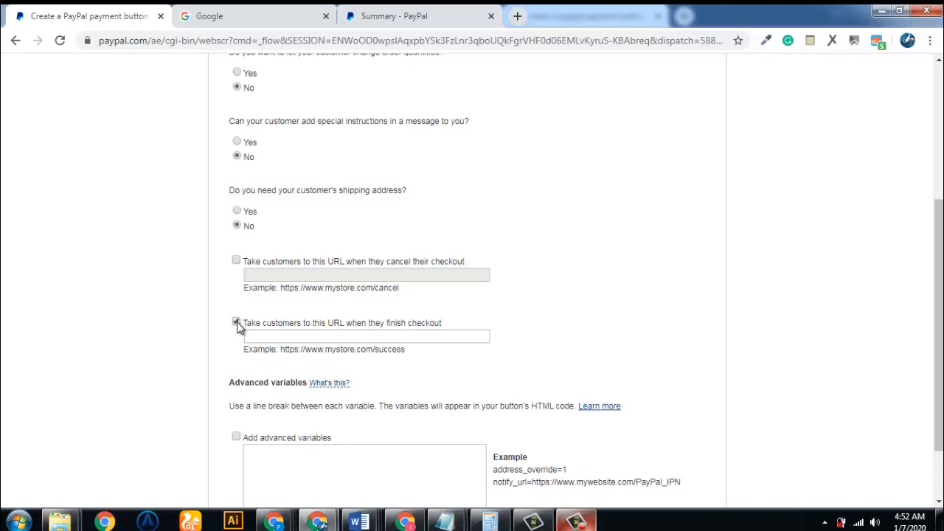
click(285, 336)
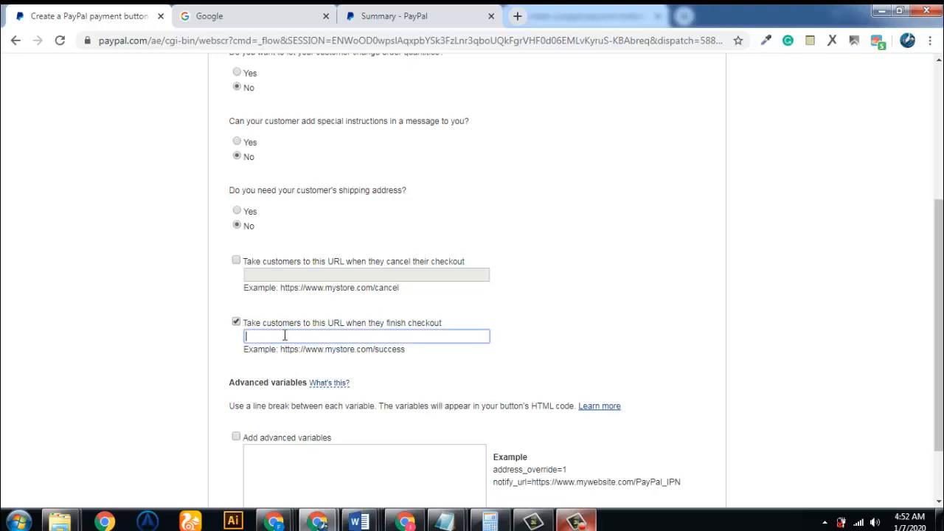
click(657, 246)
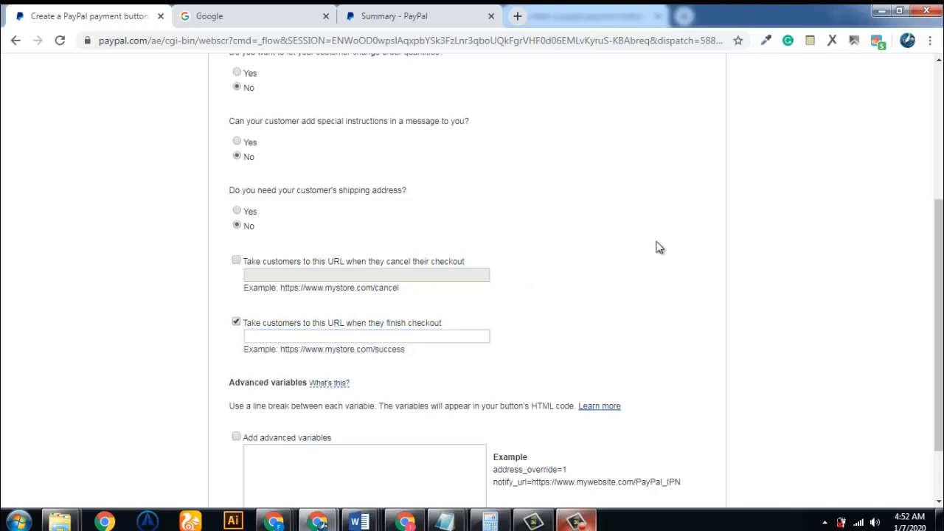
scroll(473, 285, down, 2)
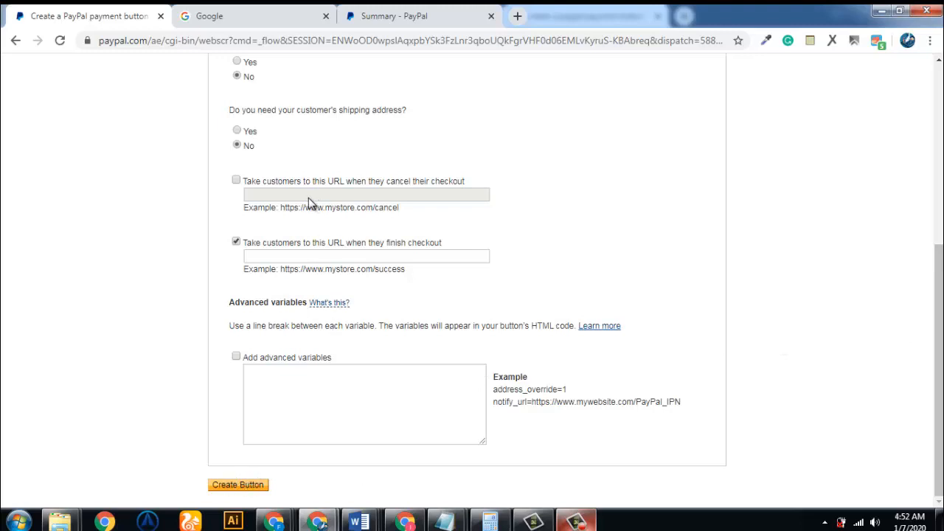
scroll(940, 407, up, 1)
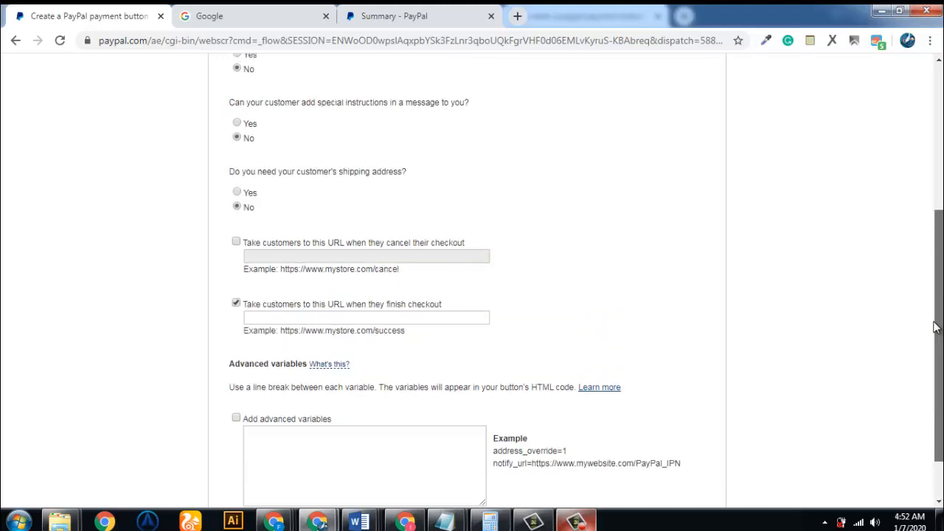
scroll(940, 408, down, 1)
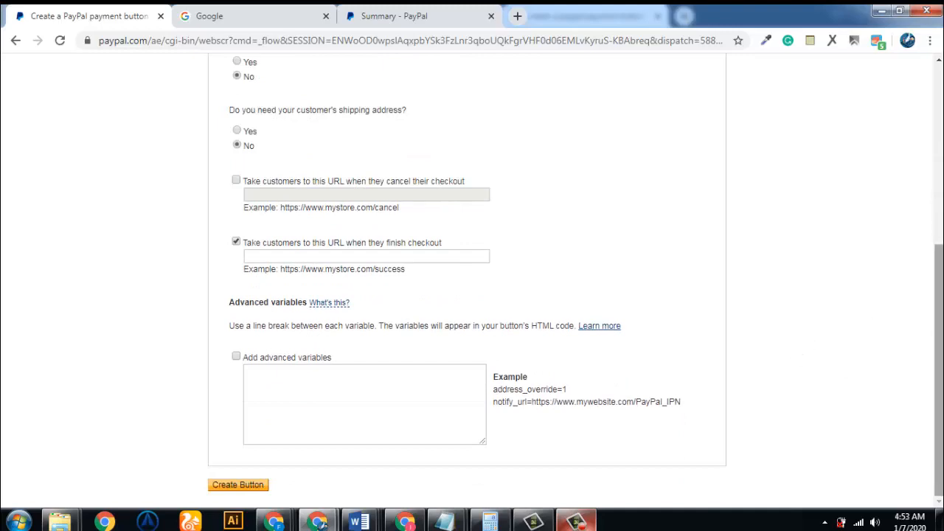
Switch to Notepad to examine the WeightNiche Cold List Optin form link, and return to the payment button form in Chrome
mouse_move(445, 521)
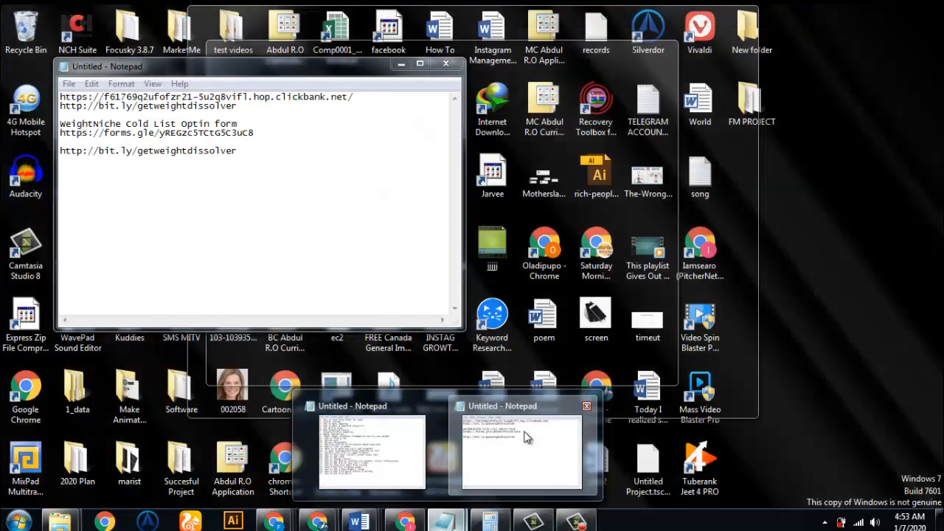
click(526, 436)
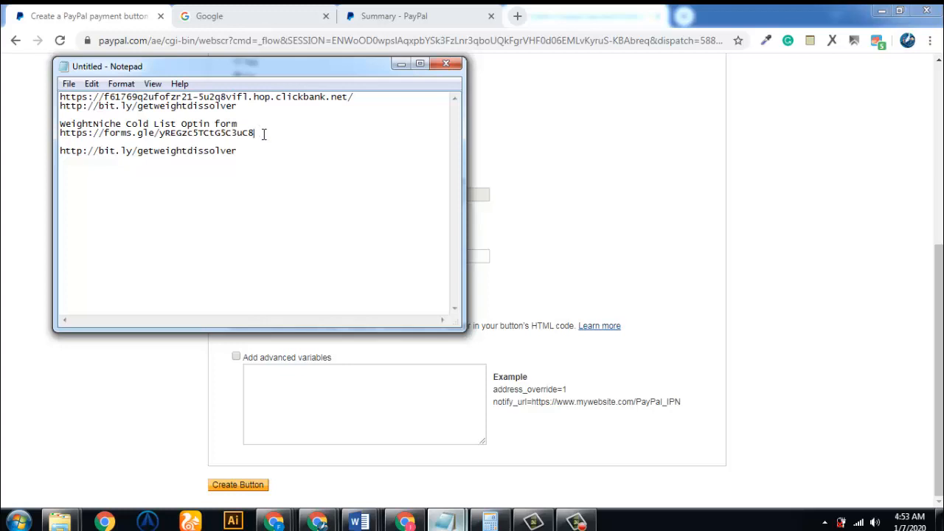
drag(263, 135, 65, 136)
click(303, 205)
click(414, 10)
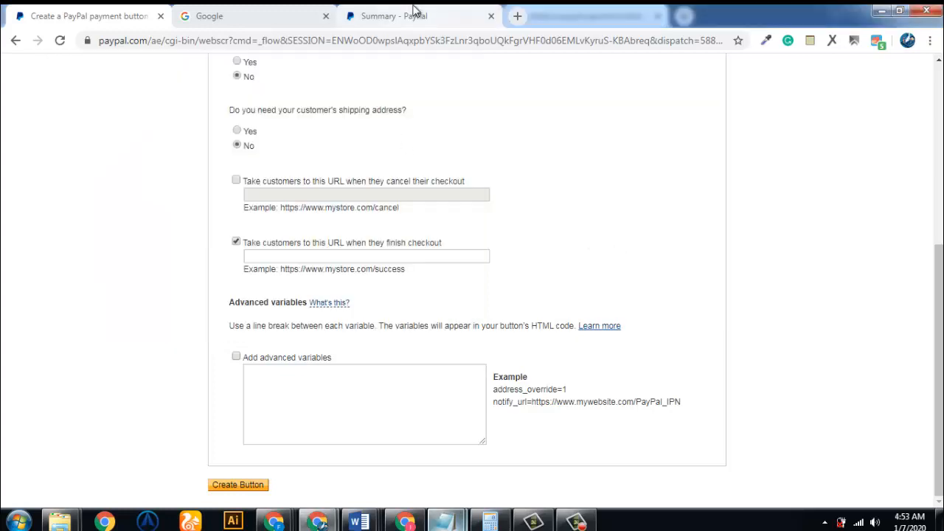
click(106, 12)
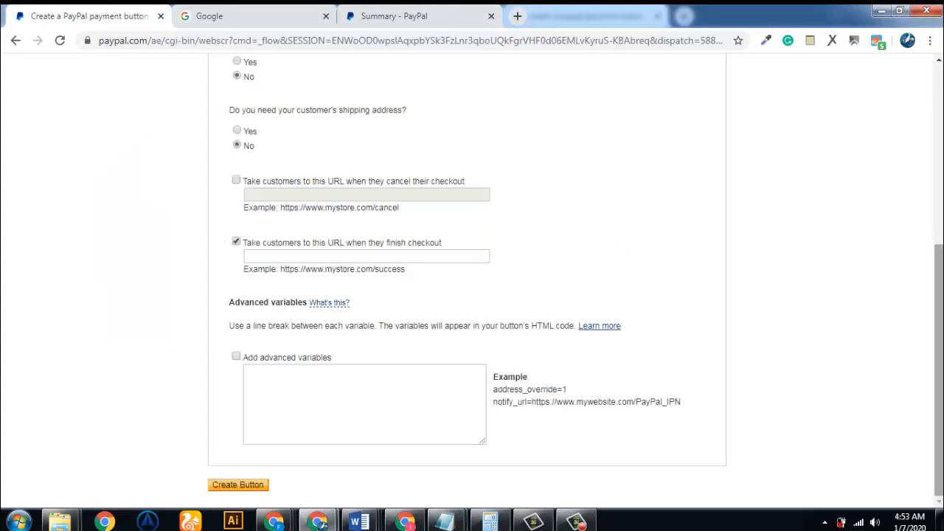
Create the Buy Now button and bring its generated website code into view
click(246, 487)
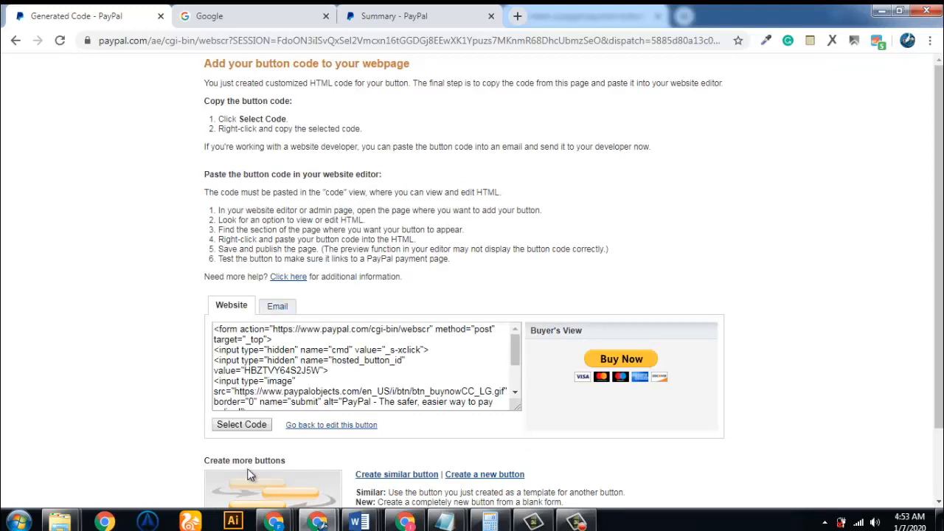
drag(939, 251, 939, 318)
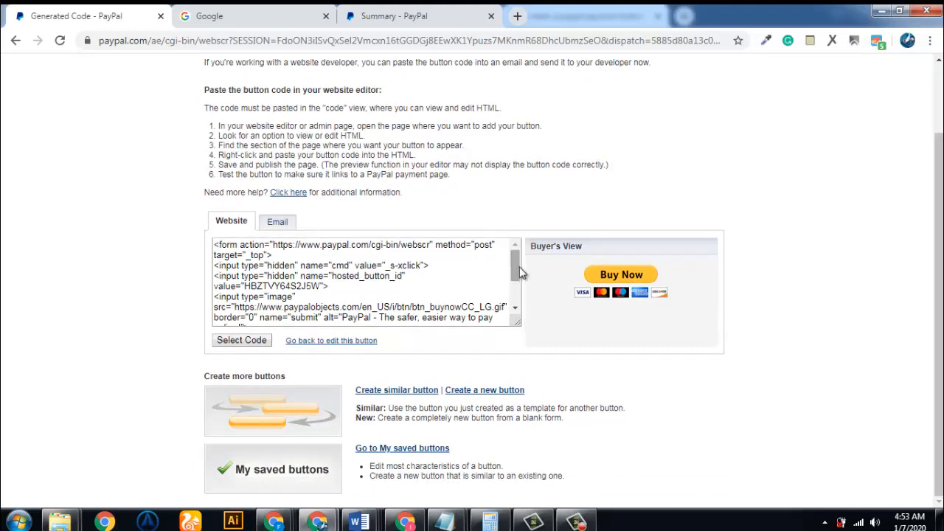
Look through the rest of the website code, and copy the email version's payment link for the button
drag(516, 270, 517, 293)
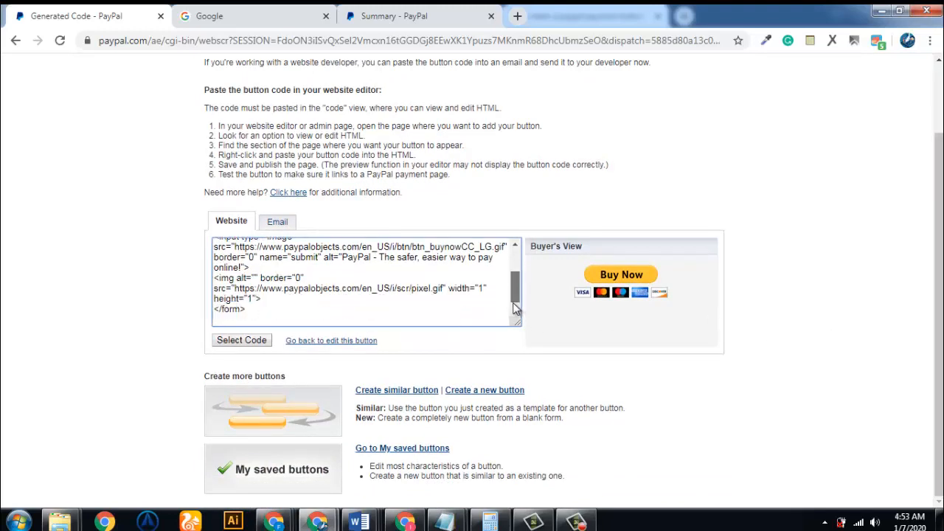
click(277, 222)
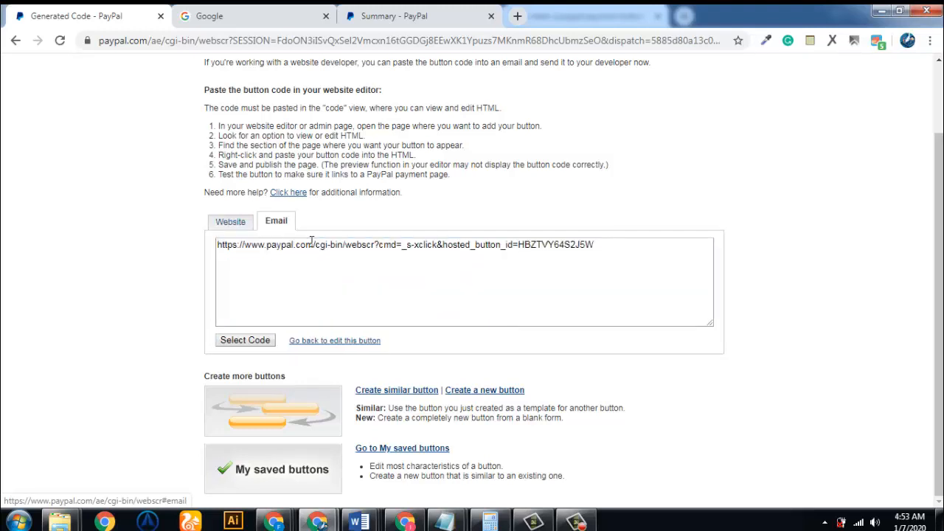
drag(217, 244, 359, 252)
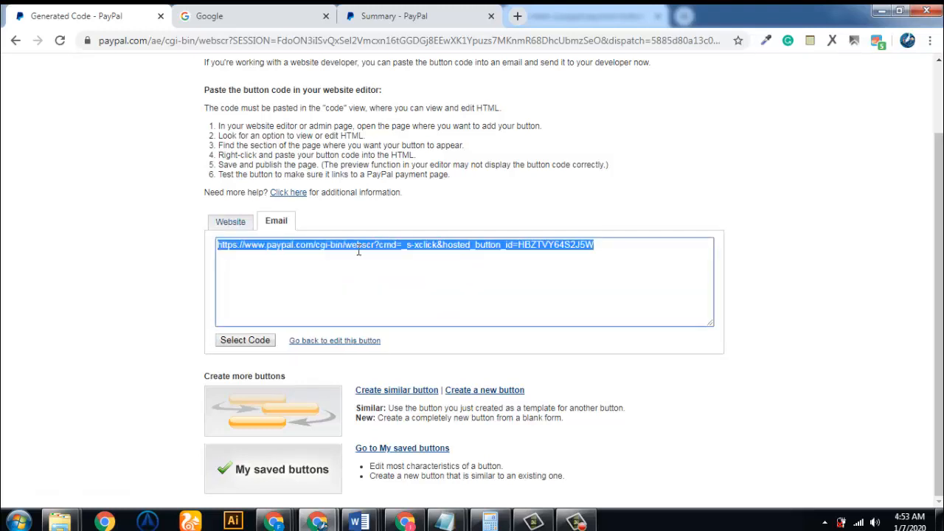
right_click(358, 252)
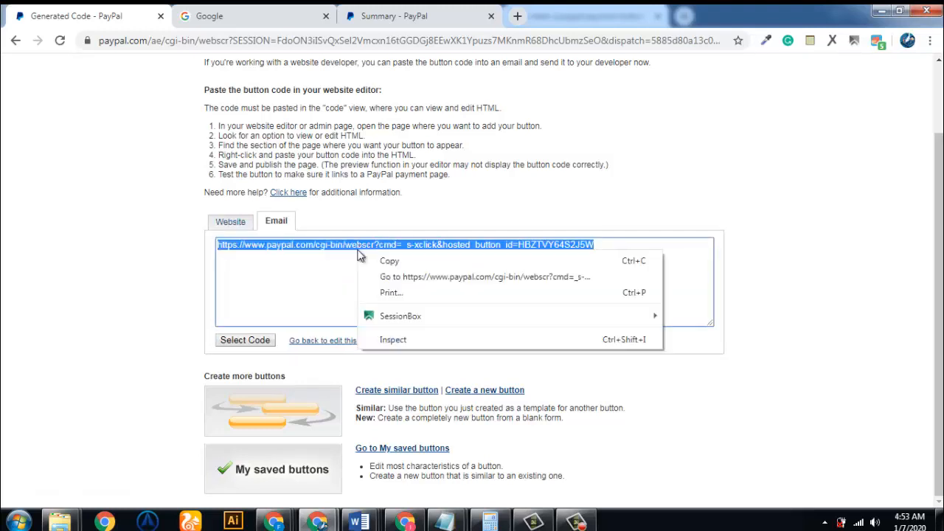
click(403, 262)
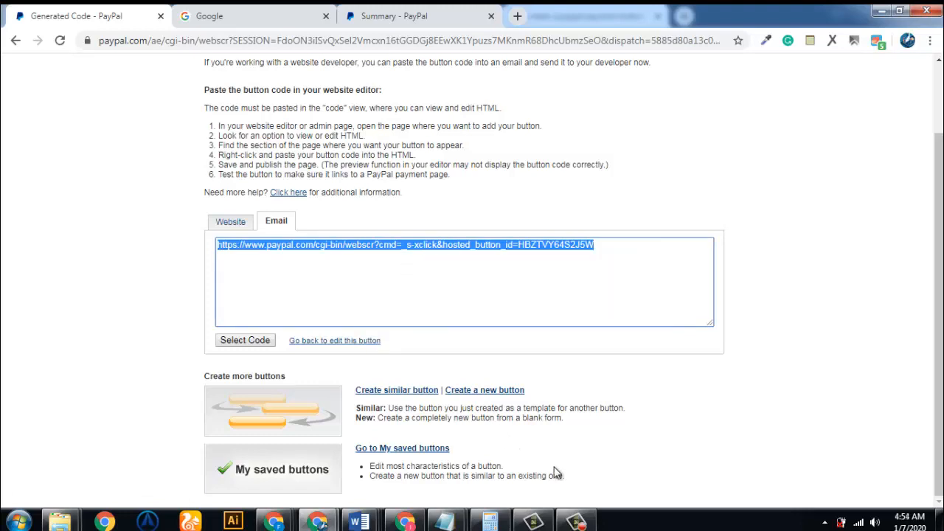
Switch to the Notepad document with the saved links and add the heading "payment button" below them
mouse_move(473, 521)
mouse_move(444, 521)
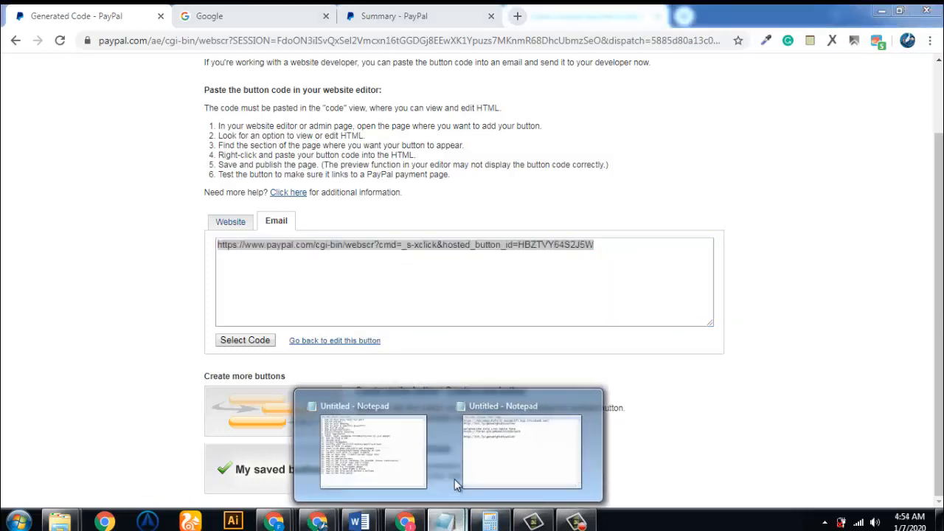
click(521, 465)
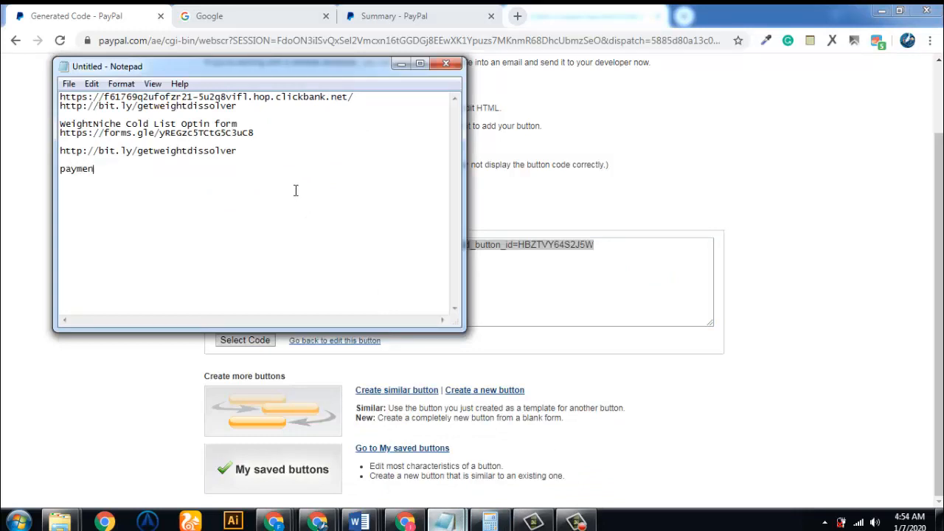
text(t button)
Switch to Bitly, close the open bitlink editor and create a new bitlink from the copied PayPal payment link
click(317, 523)
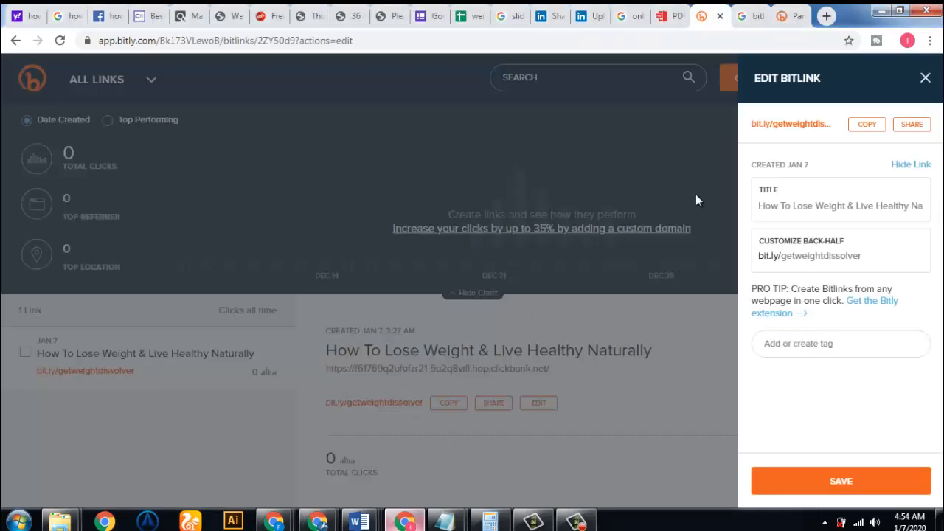
click(926, 82)
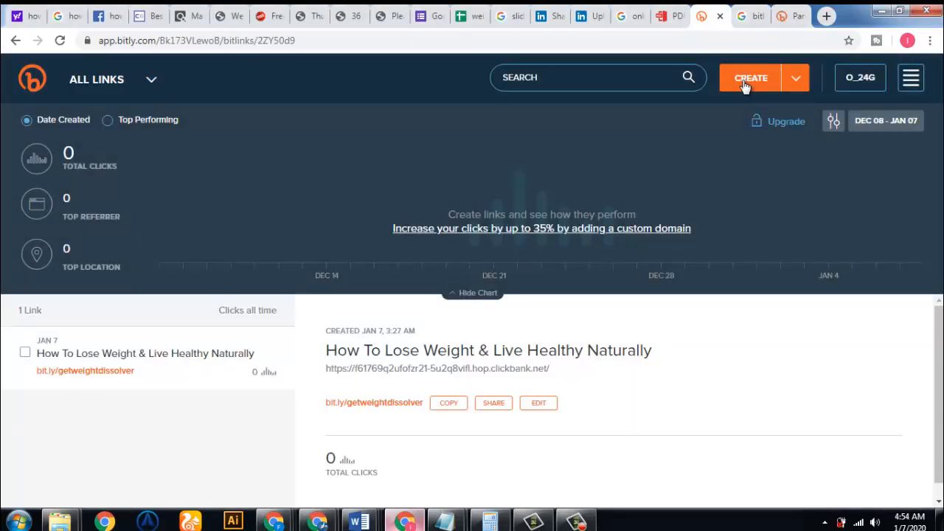
click(743, 87)
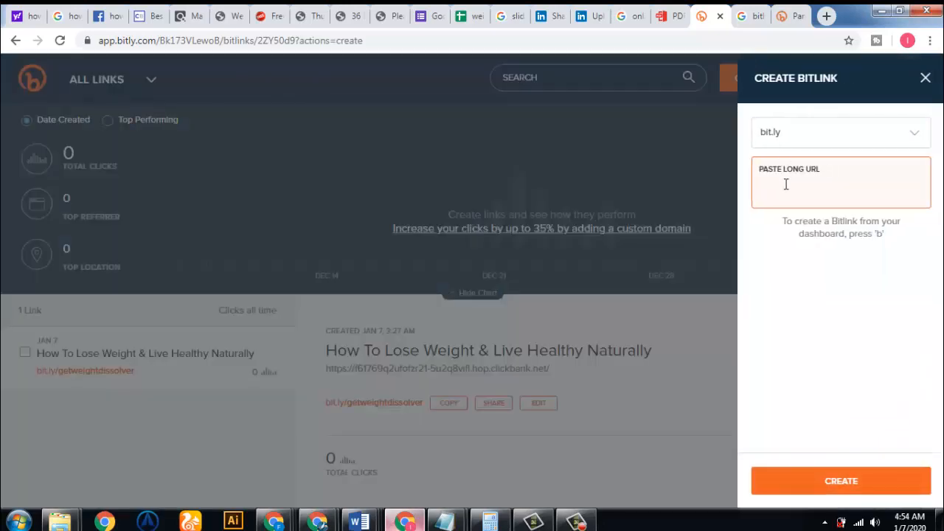
key(ctrl+v)
click(878, 483)
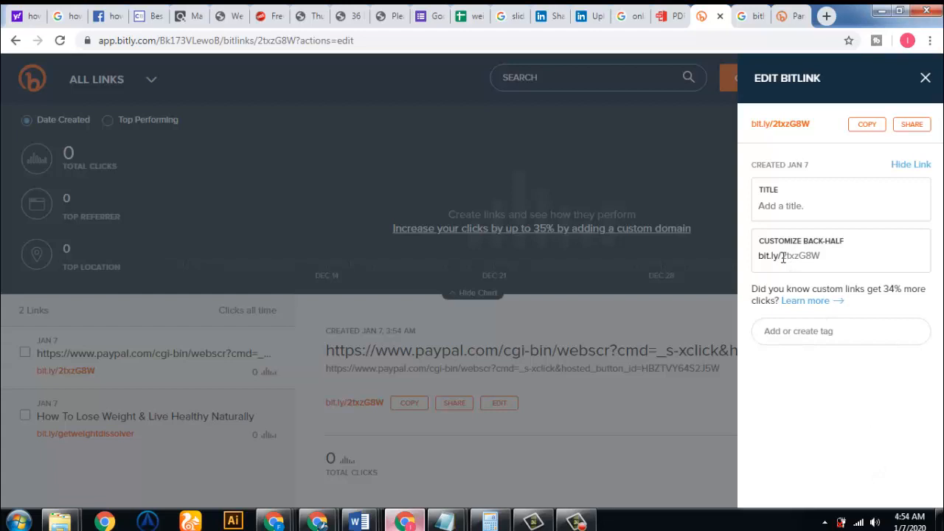
Replace the new bitlink's back-half with buyweightlooebookonpaypal
double_click(828, 257)
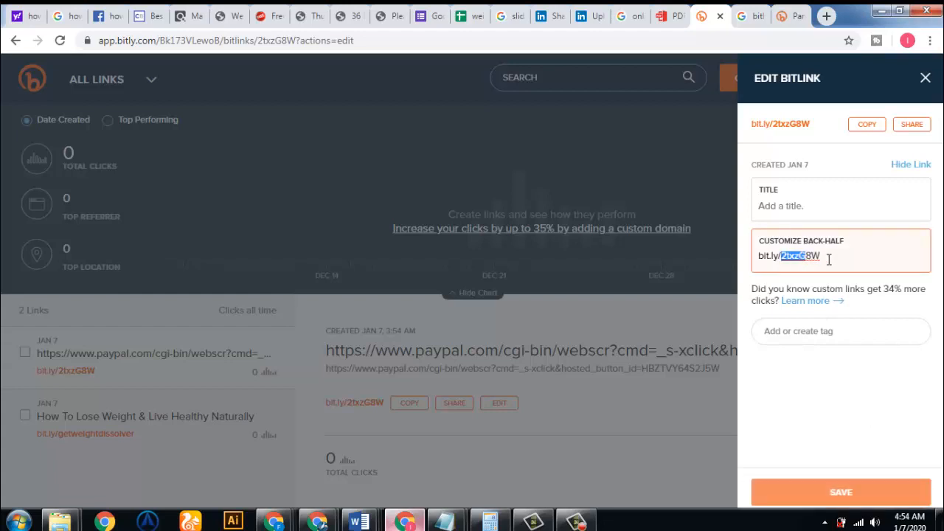
key(BackSpace)
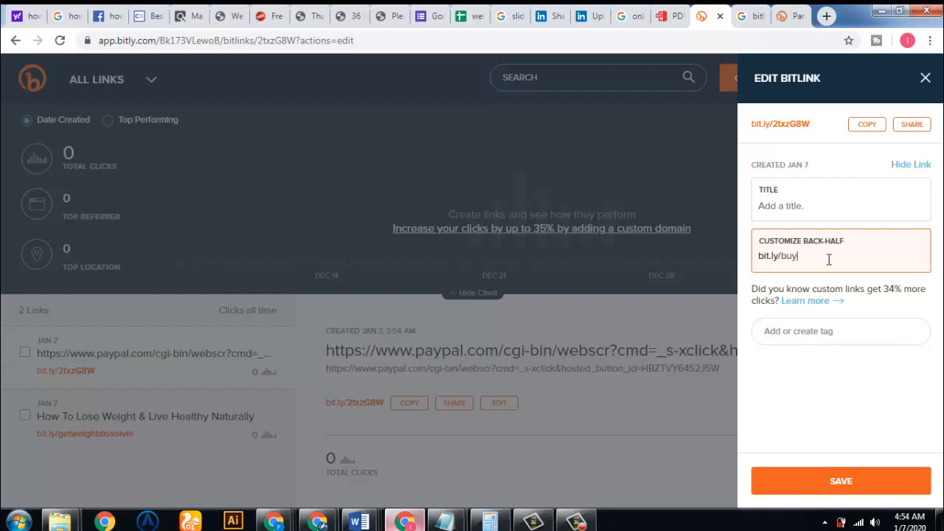
text(buyweigh)
text(thoo)
key(BackSpace)
text(ebookonpaypal)
Save the bitlink with the title "Buy Full Ebook Now" and copy its short link
click(822, 215)
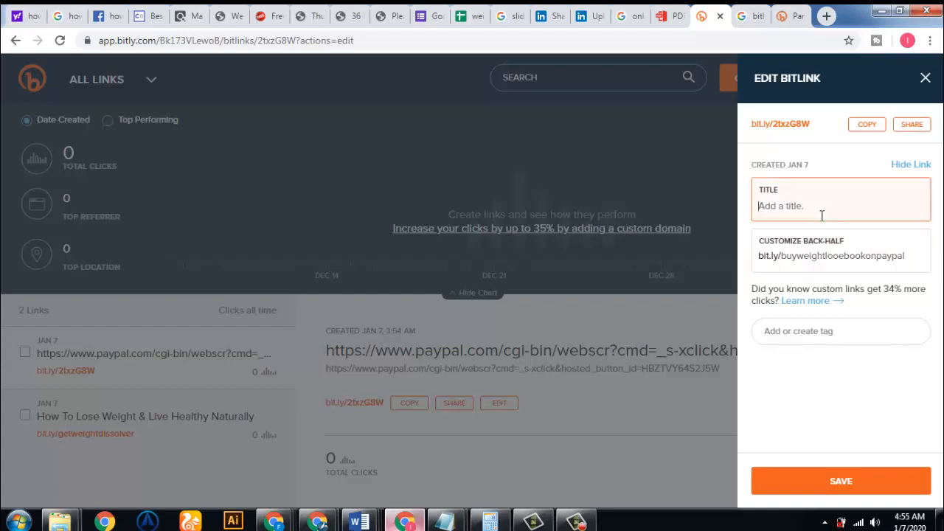
text(Buy)
text(Full Ebook NoW)
key(BackSpace)
text(w)
click(873, 483)
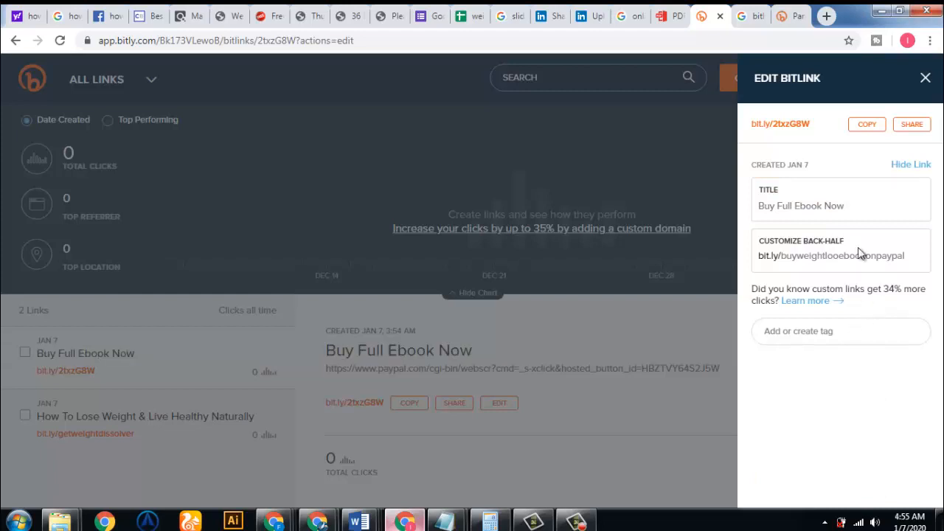
click(870, 125)
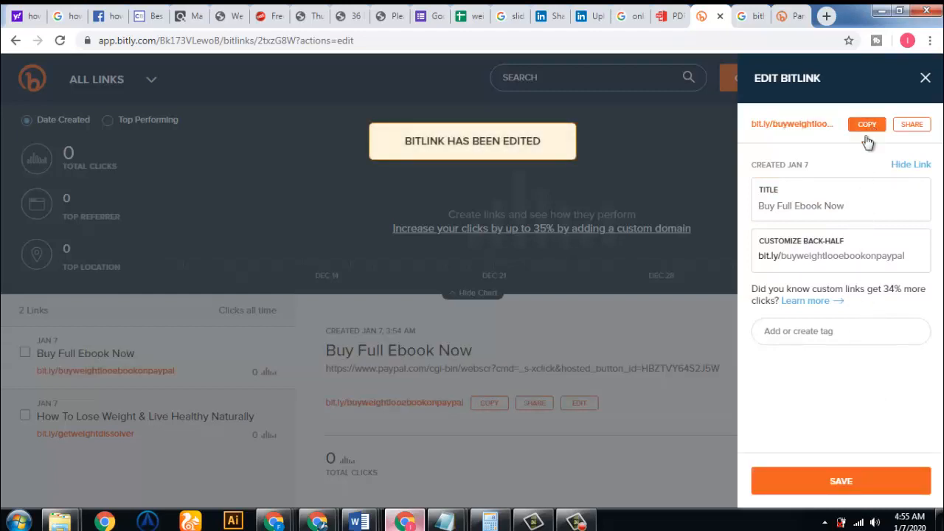
Correct the bitlink's back-half to buyweightlosebookonpaypal and save the change
click(836, 257)
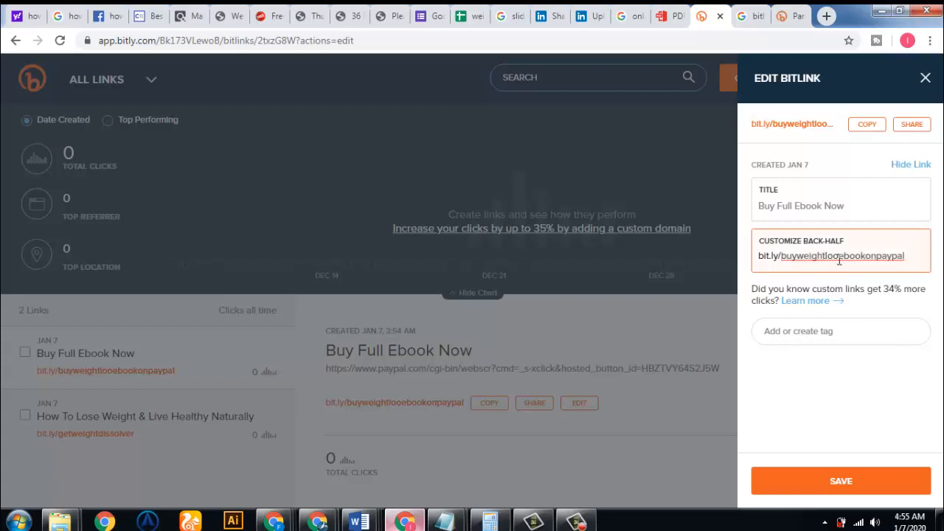
key(BackSpace)
text(s)
click(885, 408)
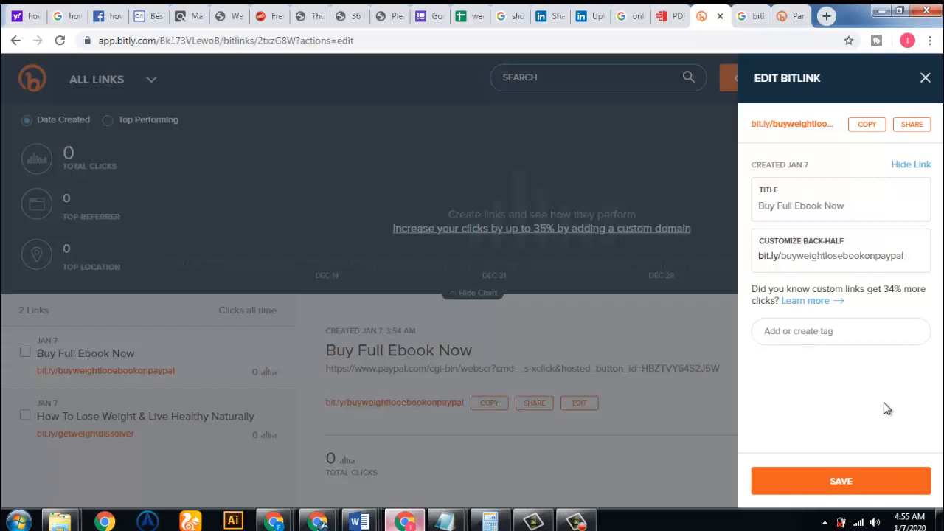
click(856, 478)
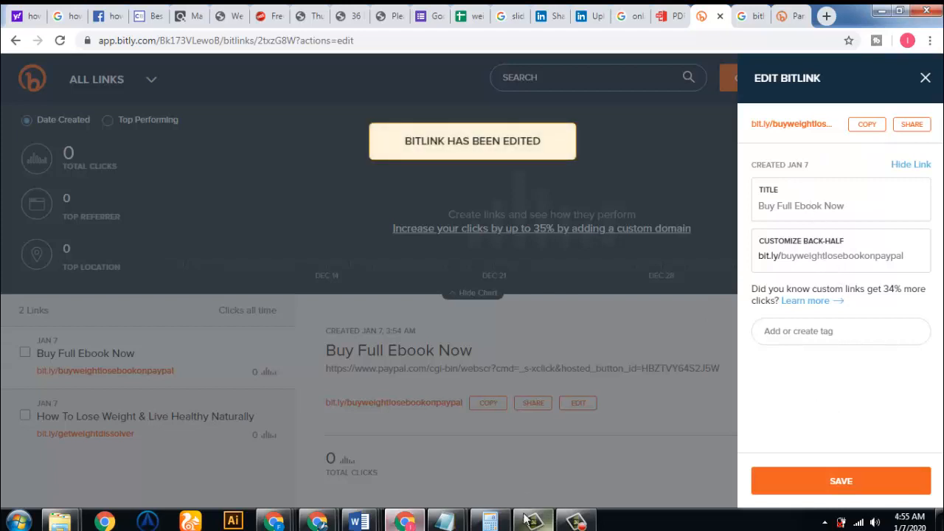
Switch to the Notepad links document and paste the copied short link below the "payment button" heading
mouse_move(446, 520)
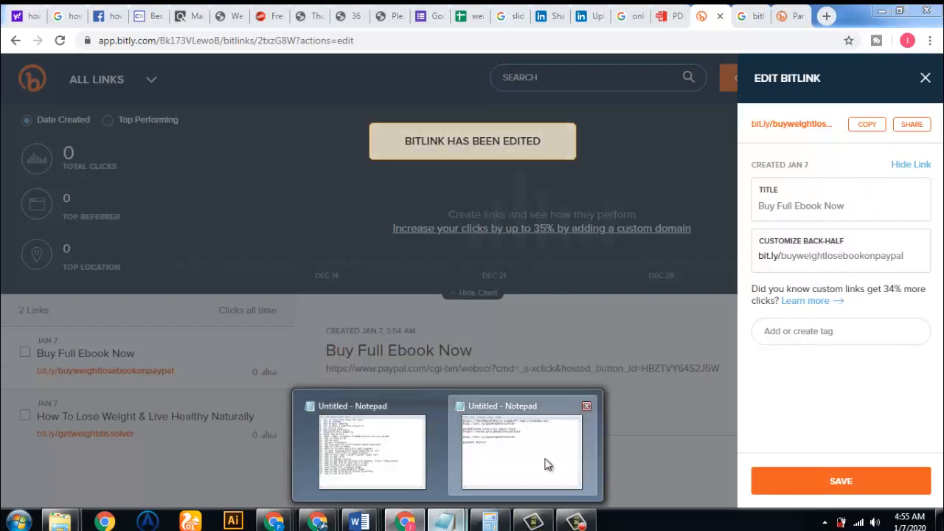
click(544, 461)
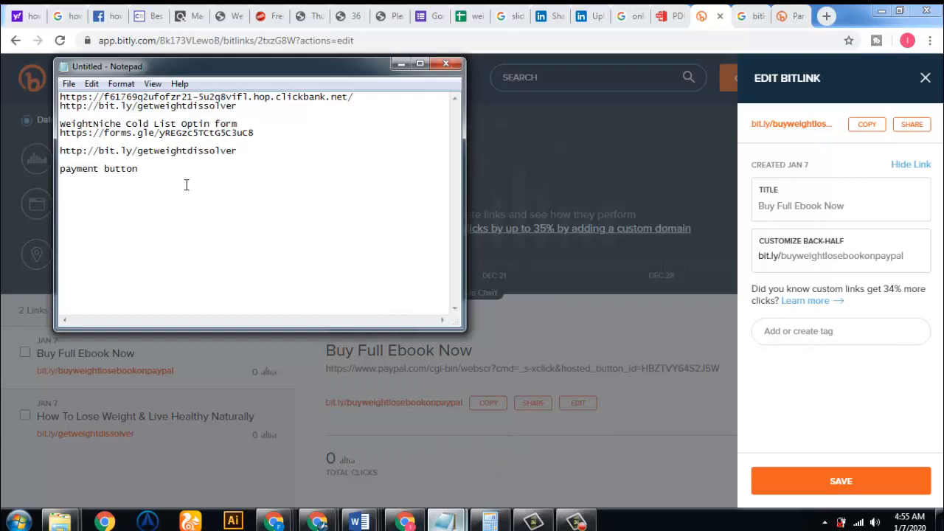
text(http://bit.ly/buyweightlosebookonpaypal)
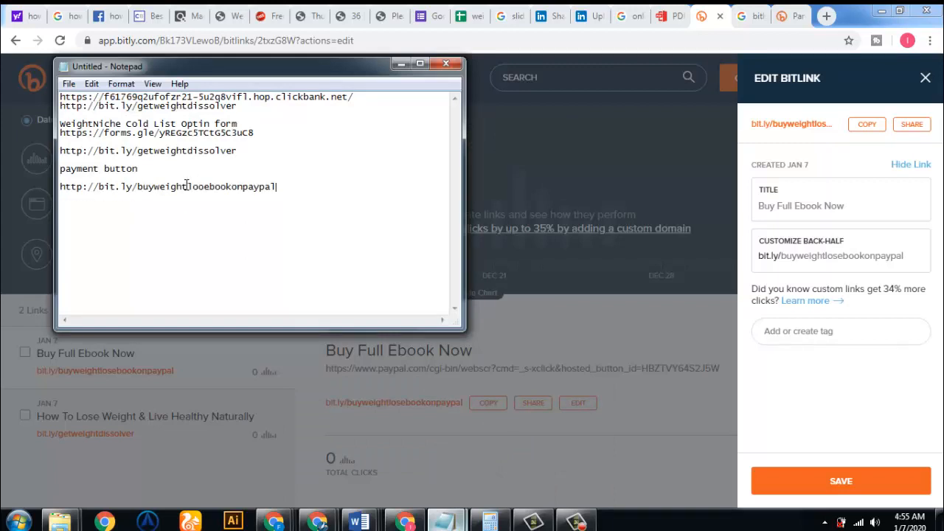
click(858, 260)
double_click(859, 258)
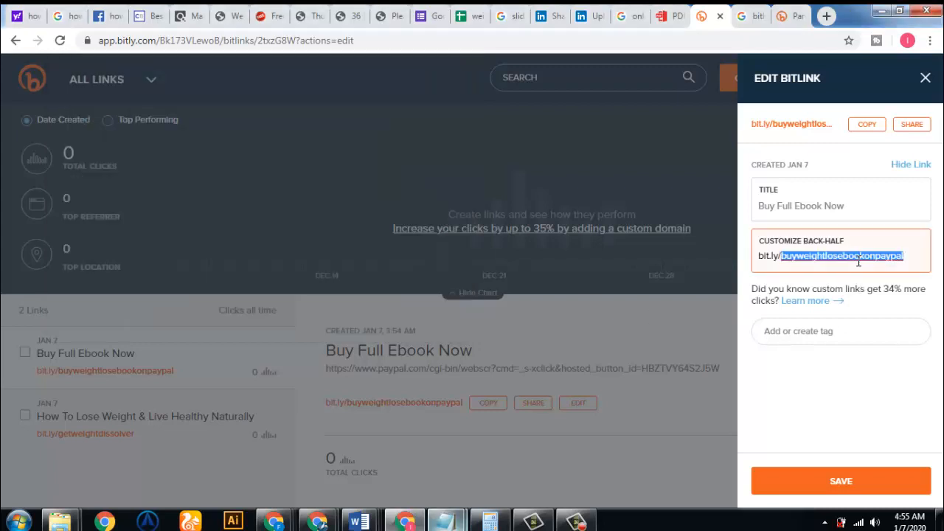
click(867, 134)
mouse_move(445, 521)
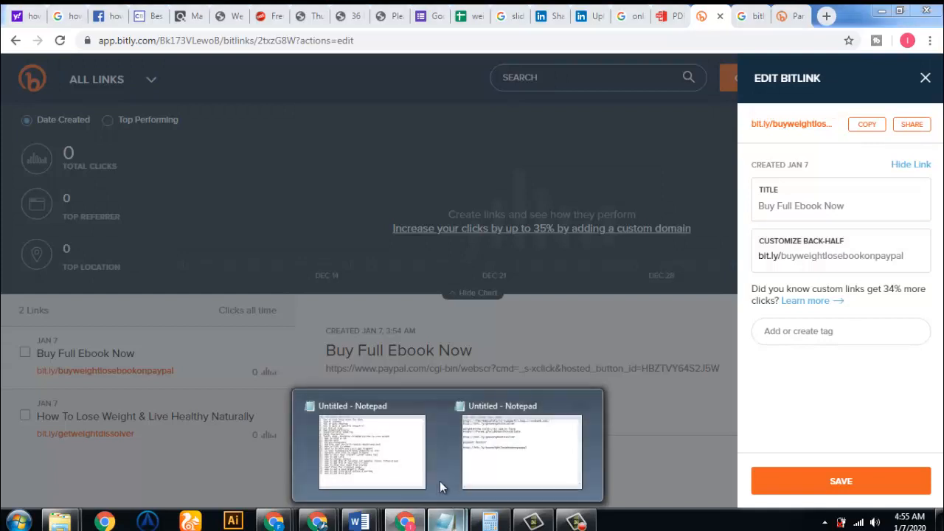
click(523, 452)
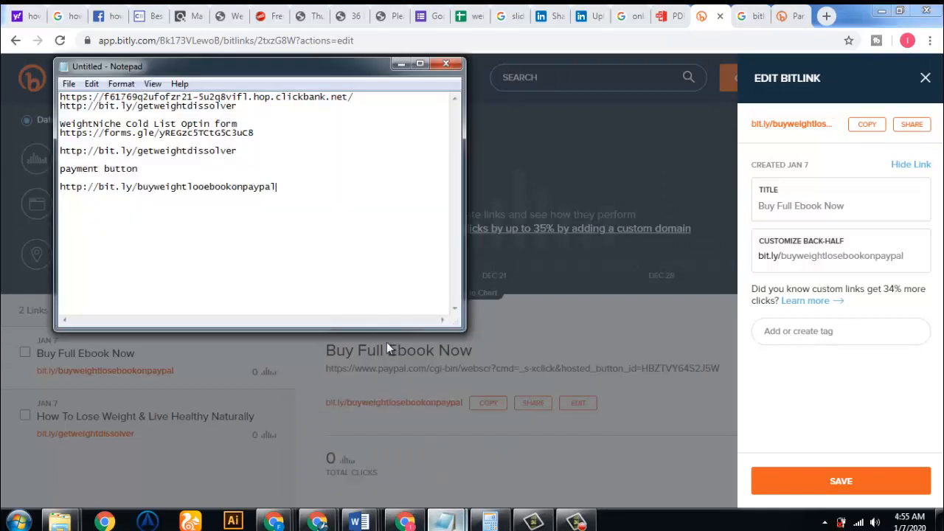
double_click(238, 187)
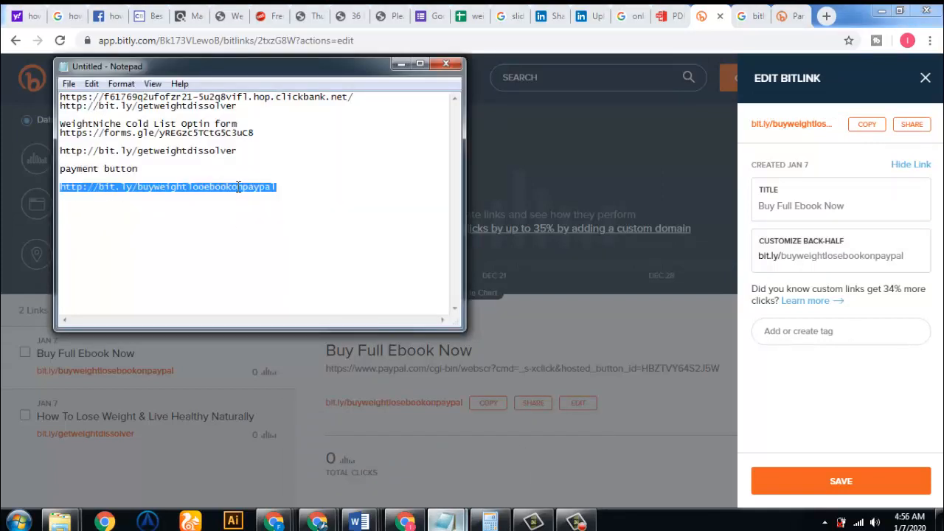
key(BackSpace)
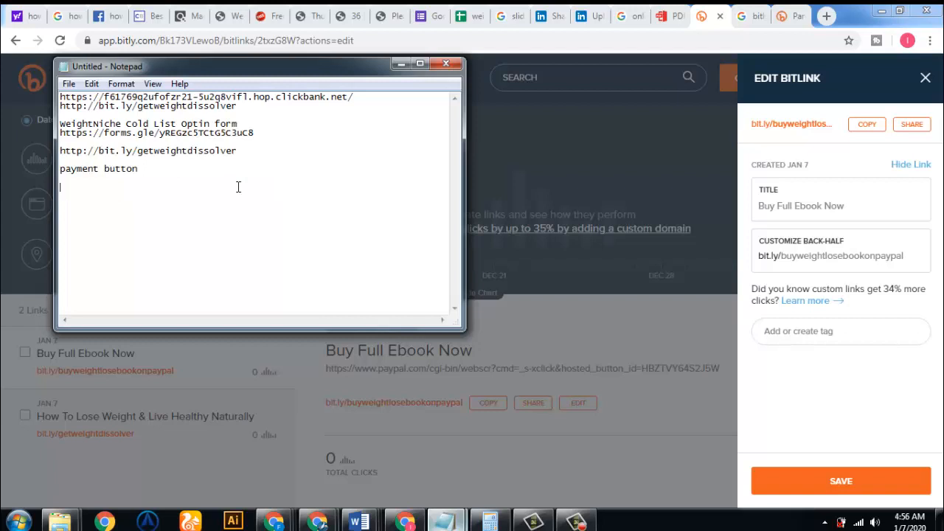
key(ctrl+v)
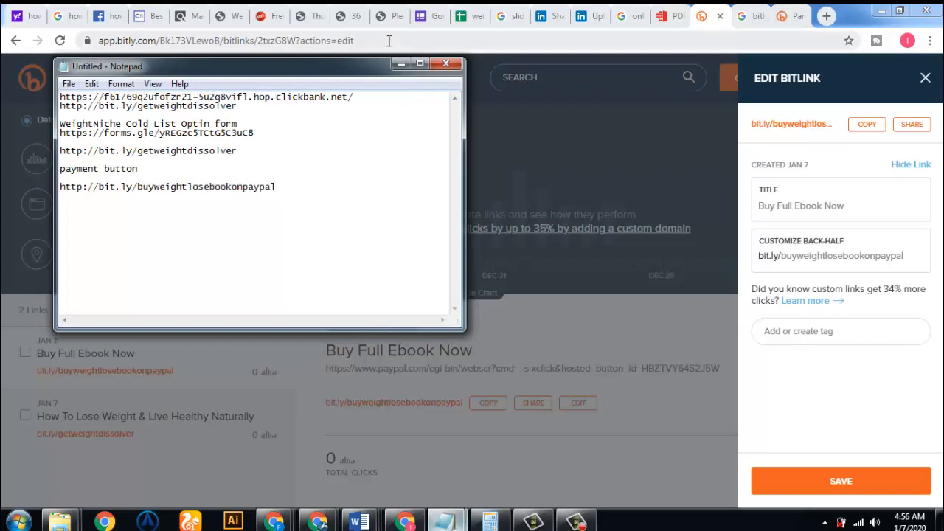
Close the bitlink editor and switch back to the PayPal page with the generated button code
click(590, 347)
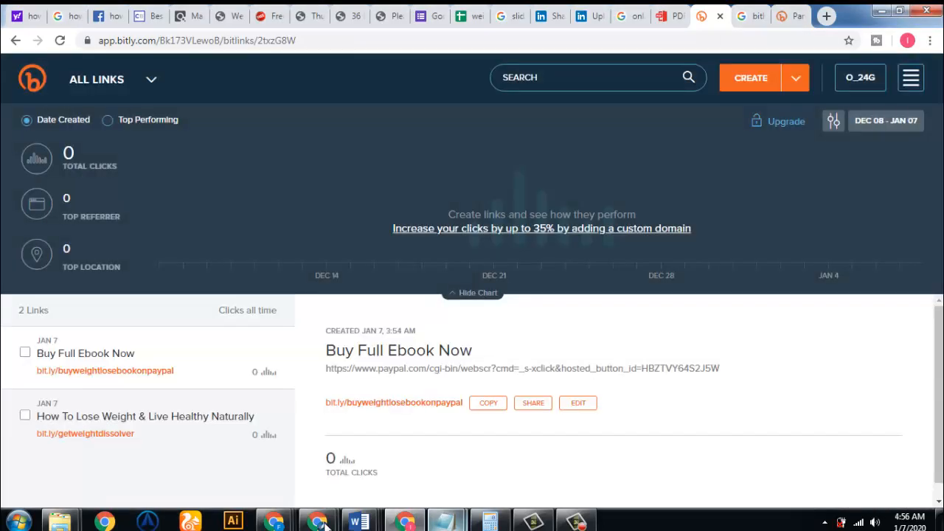
mouse_move(317, 521)
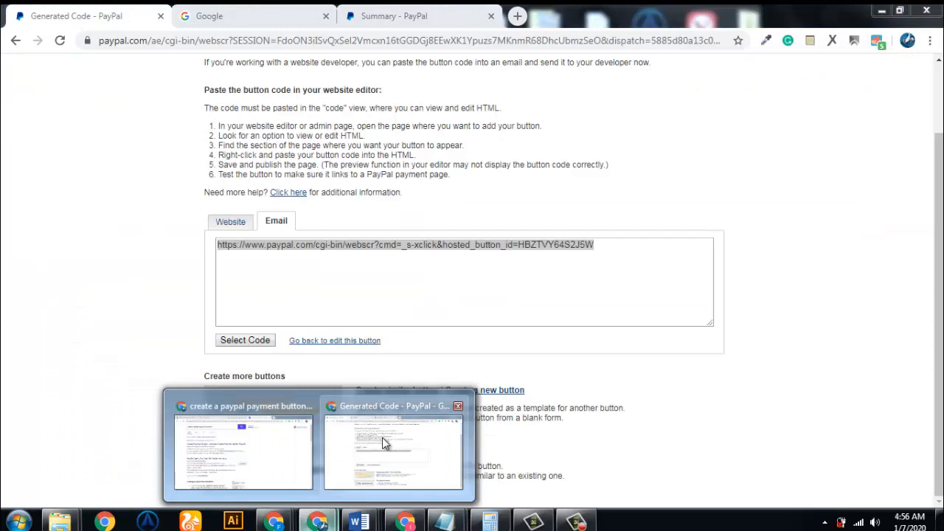
click(383, 442)
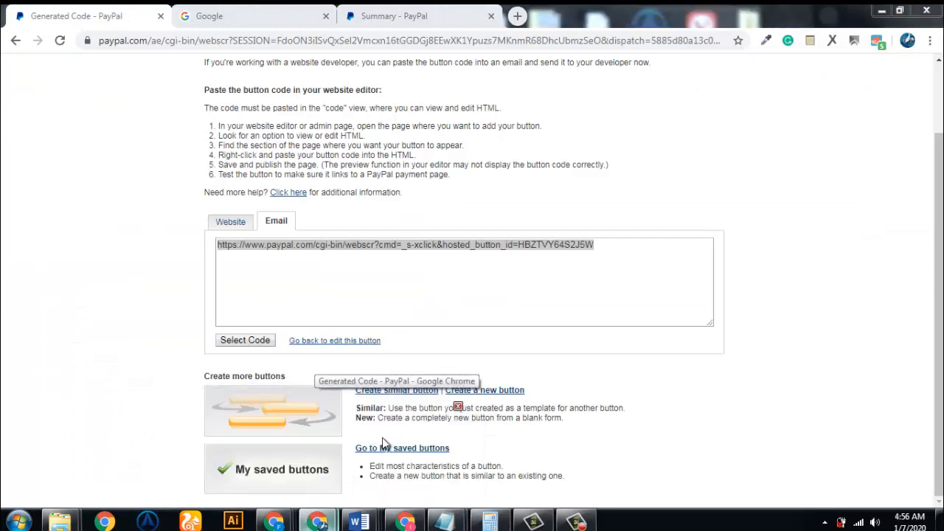
scroll(472, 280, up, 1)
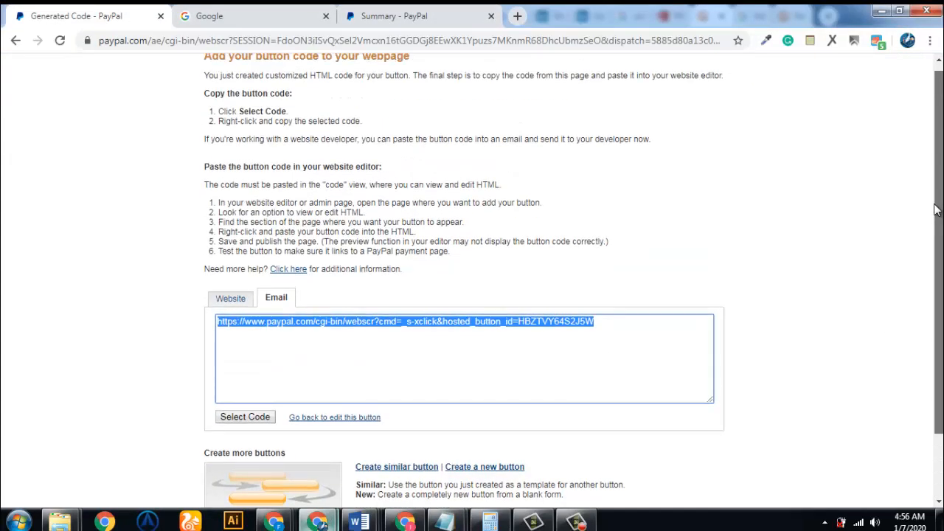
scroll(472, 281, down, 1)
scroll(472, 280, up, 1)
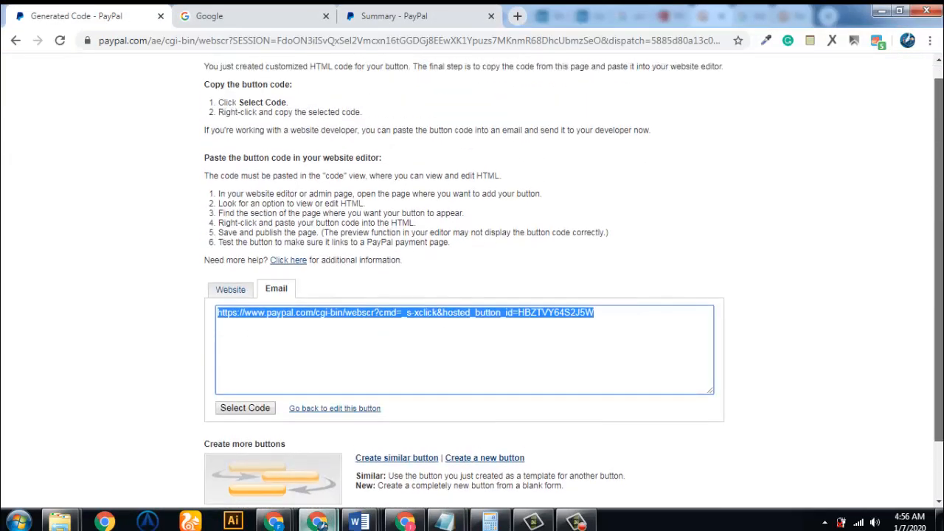
scroll(472, 280, down, 1)
scroll(472, 281, up, 1)
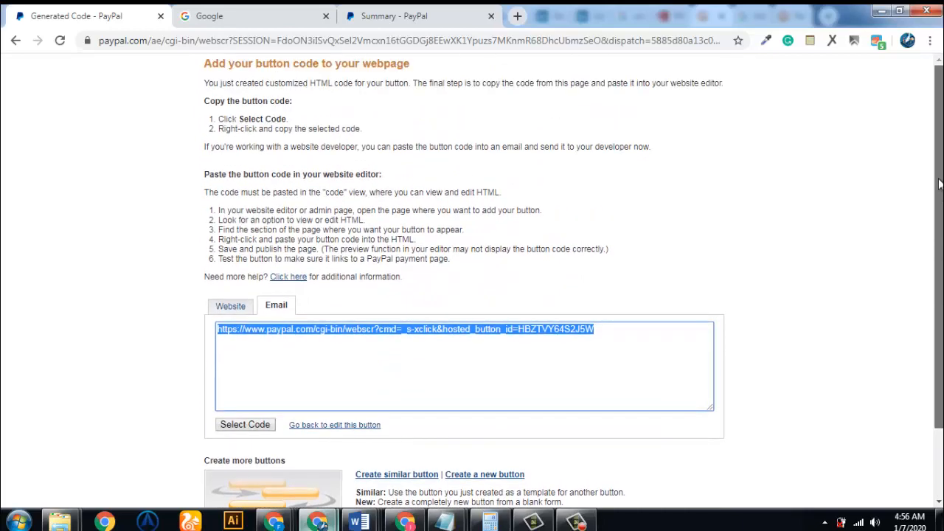
scroll(472, 280, down, 2)
mouse_move(935, 158)
mouse_down()
mouse_move(931, 61)
mouse_move(933, 161)
mouse_up()
scroll(941, 199, up, 1)
scroll(939, 199, down, 1)
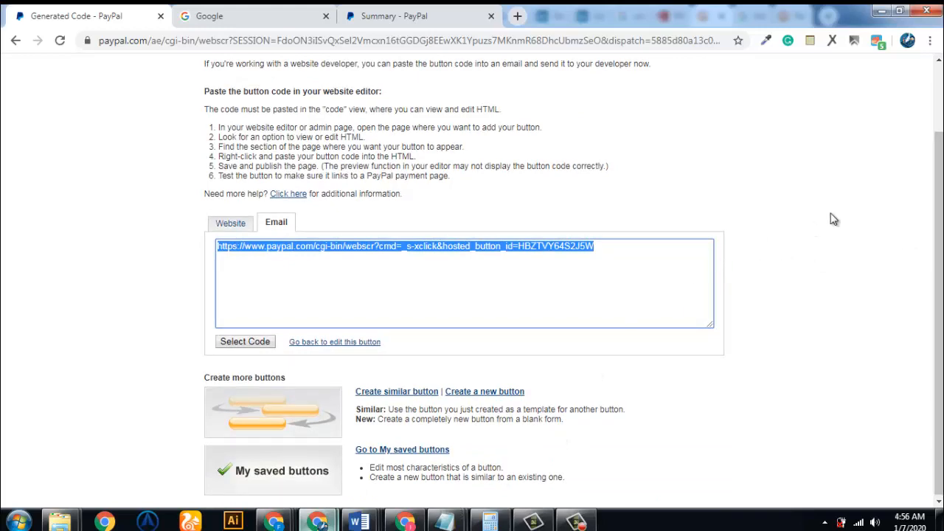
scroll(937, 228, up, 2)
scroll(936, 228, down, 2)
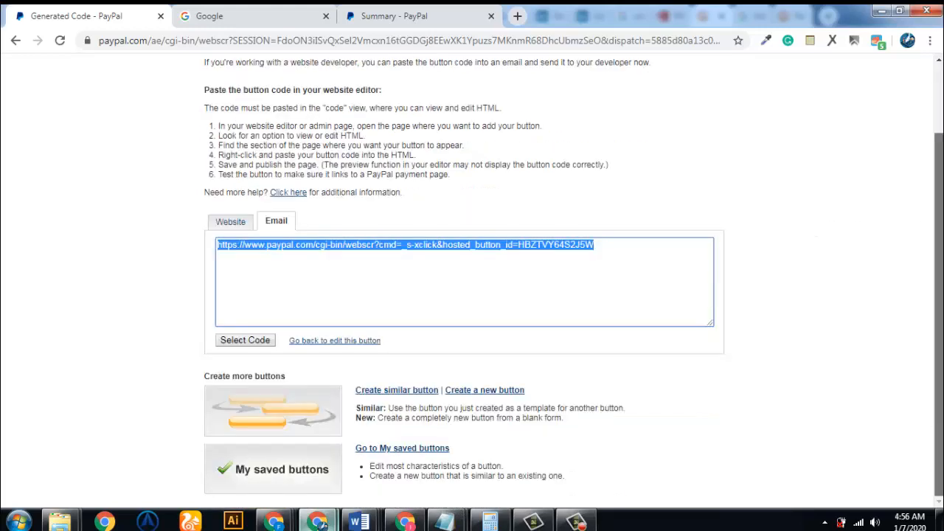
scroll(863, 87, up, 1)
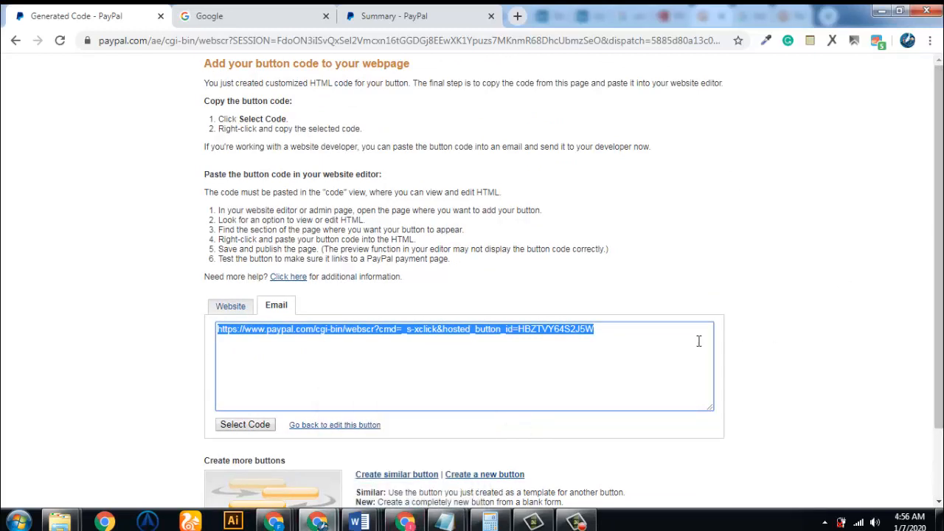
Switch to the Word document 36 Potent Foods Part1 and insert an empty line above the "BUY THE FULL VERSION HERE" heading
click(359, 522)
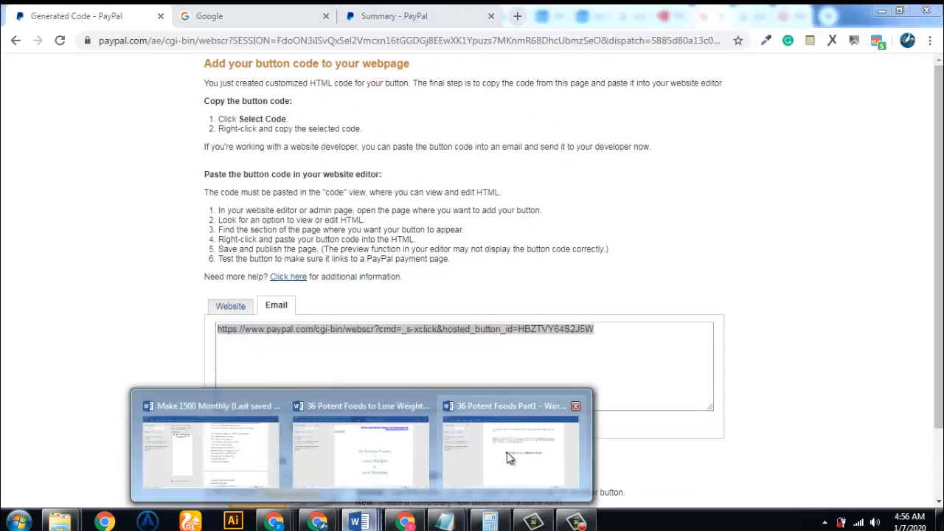
click(509, 457)
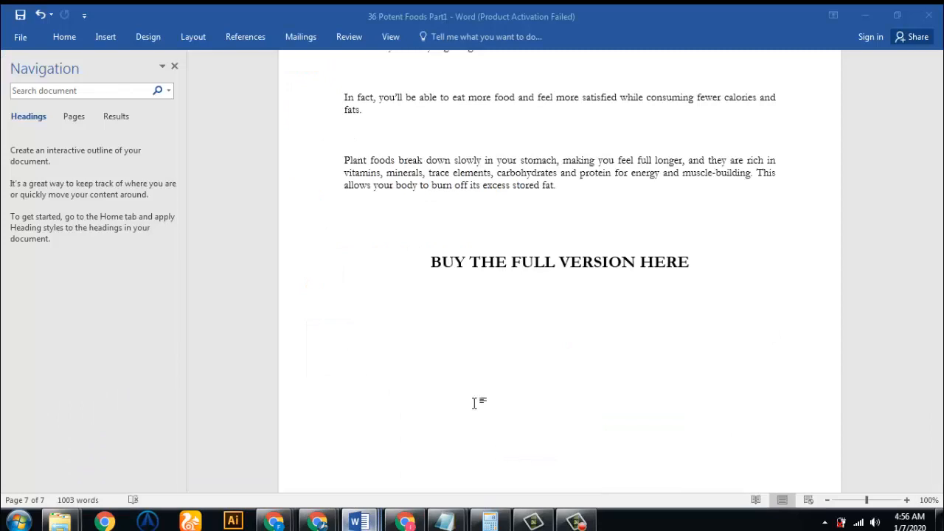
click(511, 242)
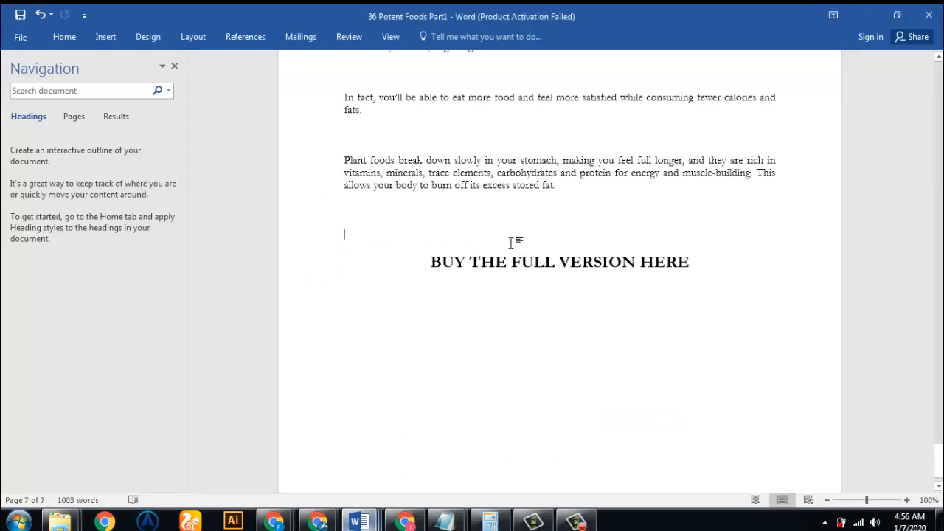
key(Return)
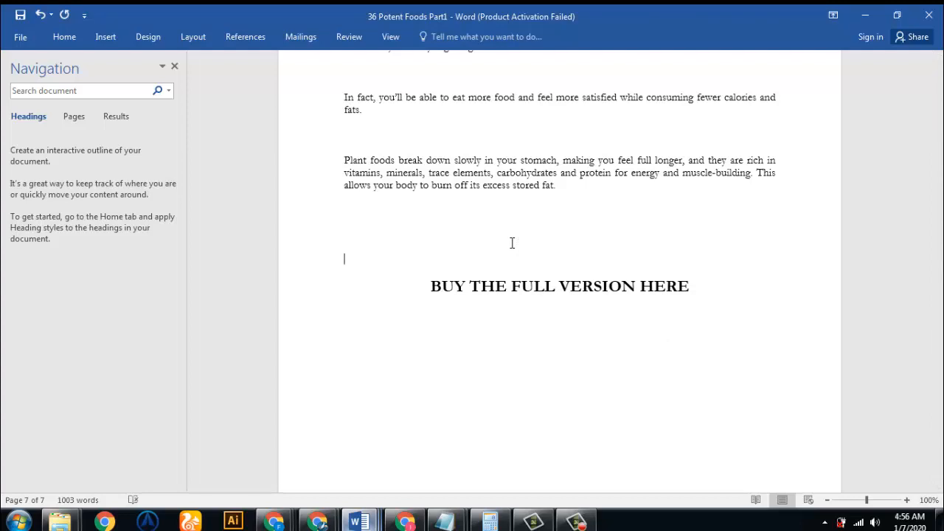
Write "Enjoyed this book! Kindly Buy the full version to support my work and get a free bonus" on the new line
text(Enjoyed this book)
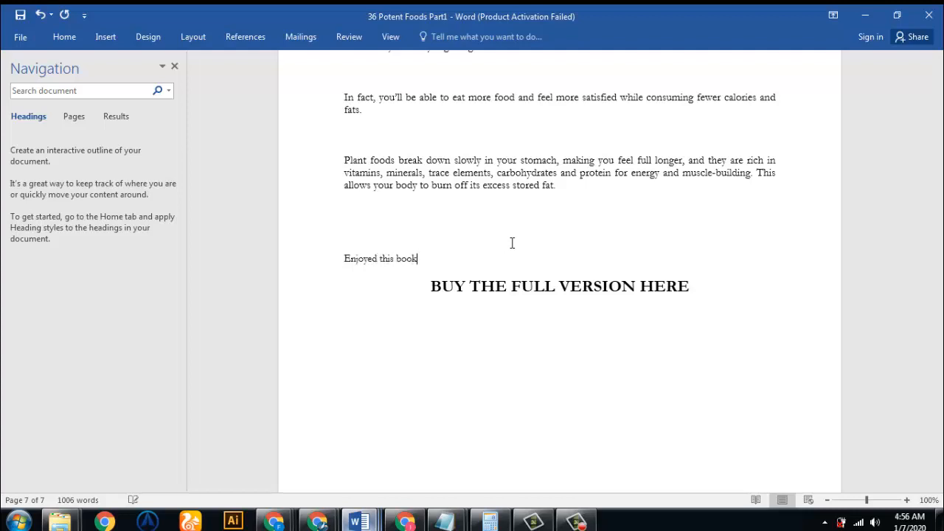
text(! )
text(in)
text(K)
text(ind)
text(ly B)
text(uy thef)
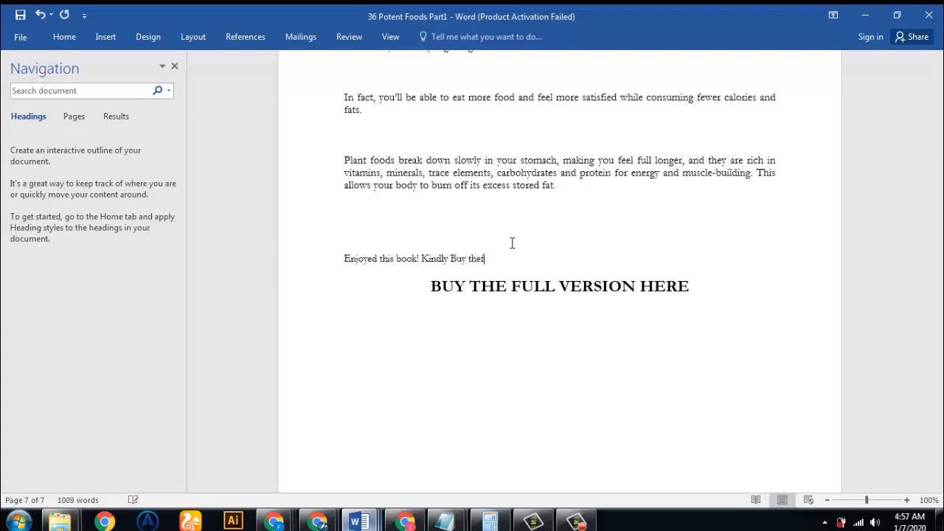
text( d)
text(ull version to support my work an)
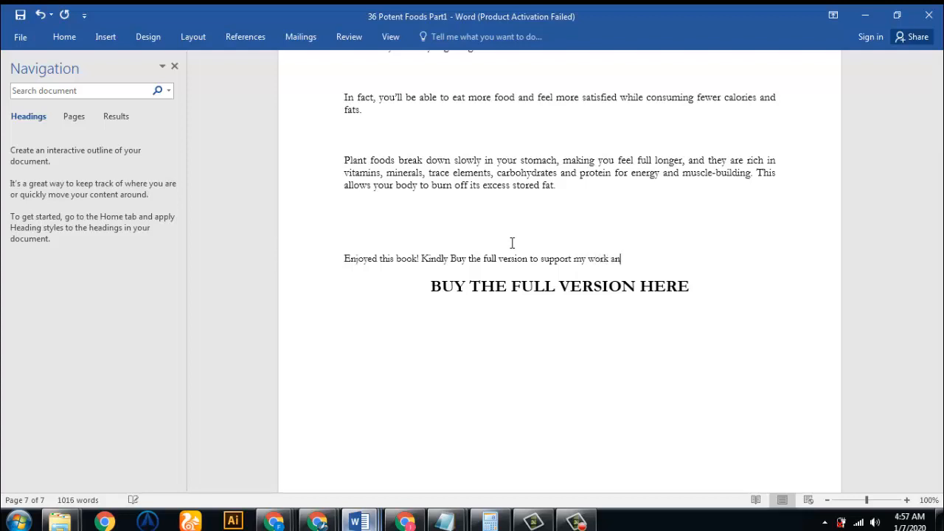
text(d get a free bonus)
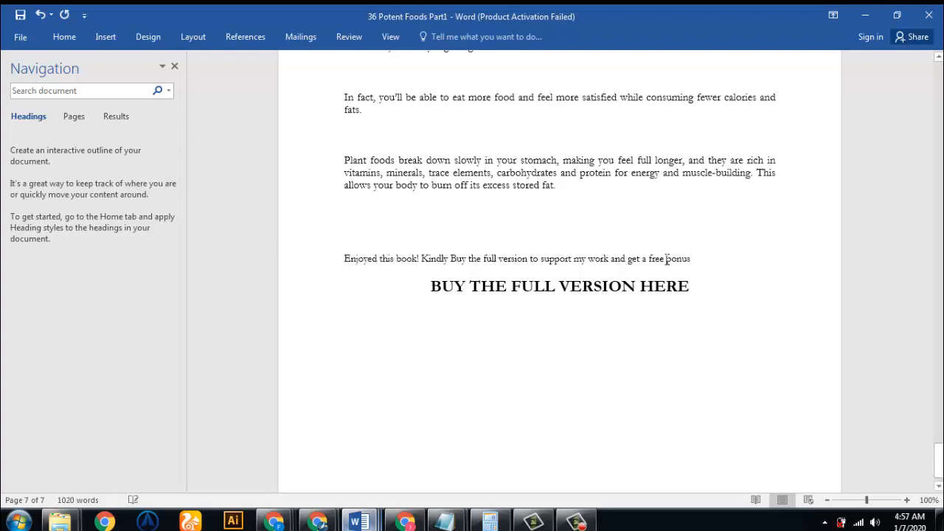
Replace the word "free" before "bonus" with "recommened" in the new sentence
text(rec)
key(BackSpace)
key(BackSpace)
key(BackSpace)
key(BackSpace)
key(BackSpace)
key(BackSpace)
key(BackSpace)
key(BackSpace)
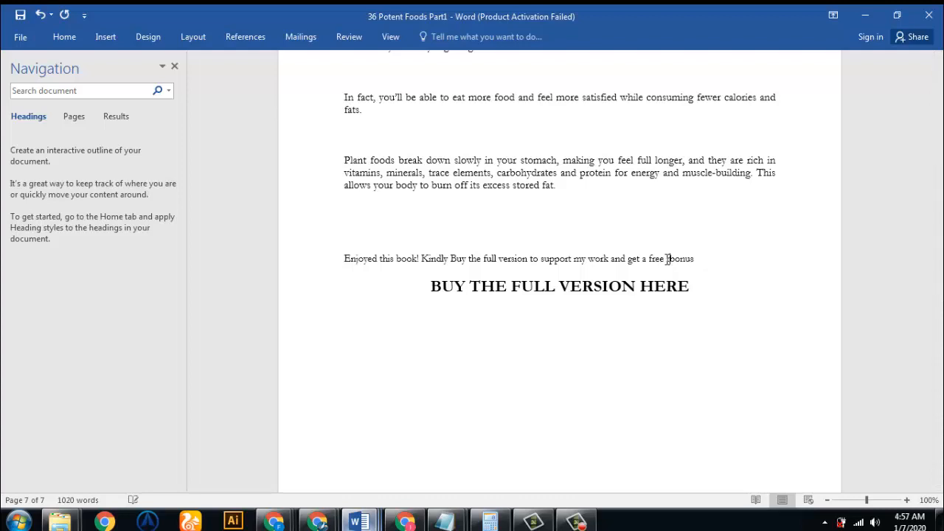
text(recommened)
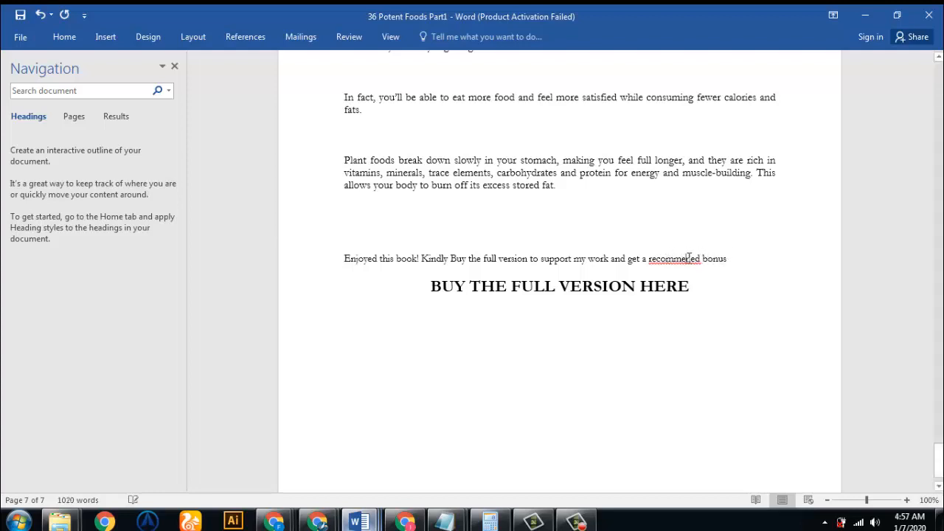
Correct the misspelled word before "bonus" to "recommended" using the spelling suggestion, and place the cursor at the heading below
click(687, 258)
right_click(681, 260)
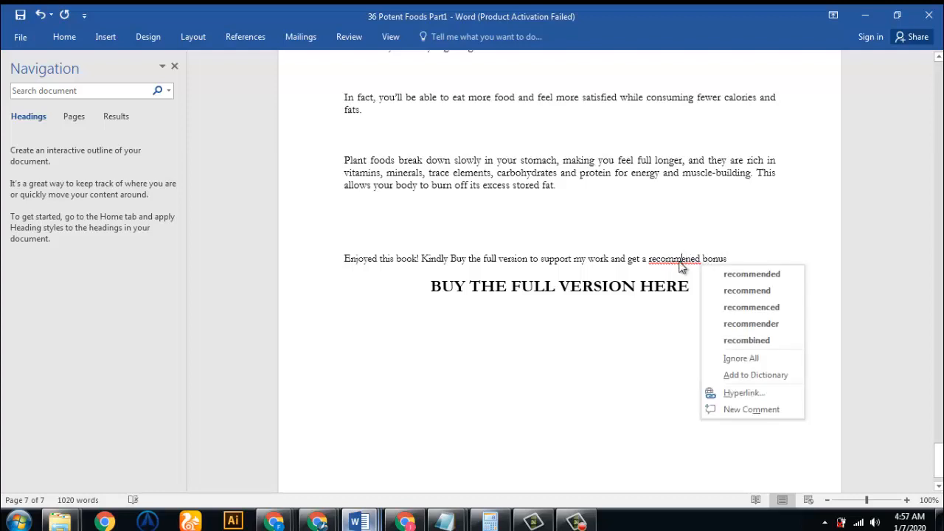
click(735, 273)
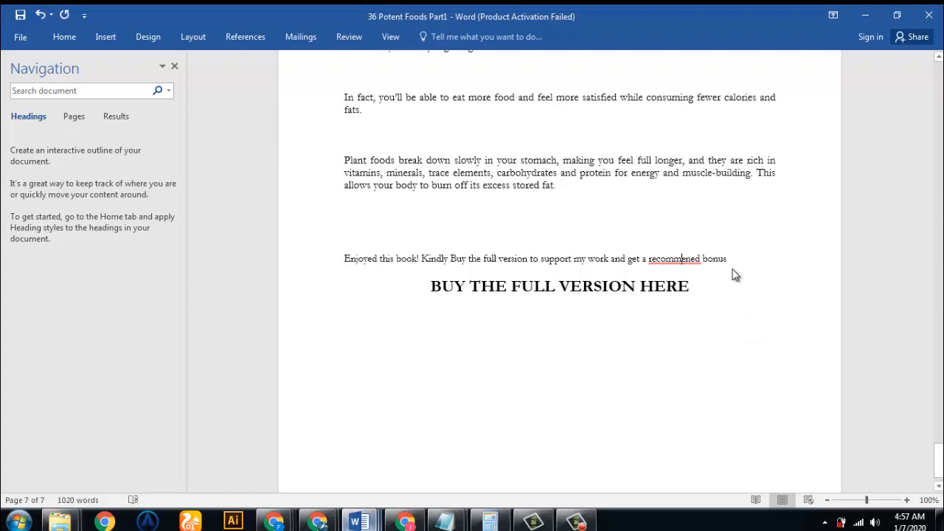
click(696, 289)
key(Return)
click(410, 522)
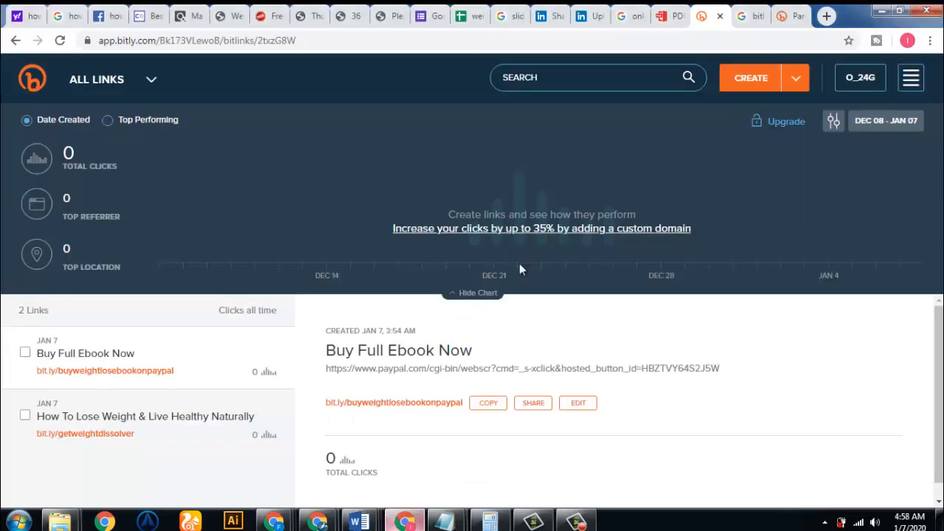
click(757, 12)
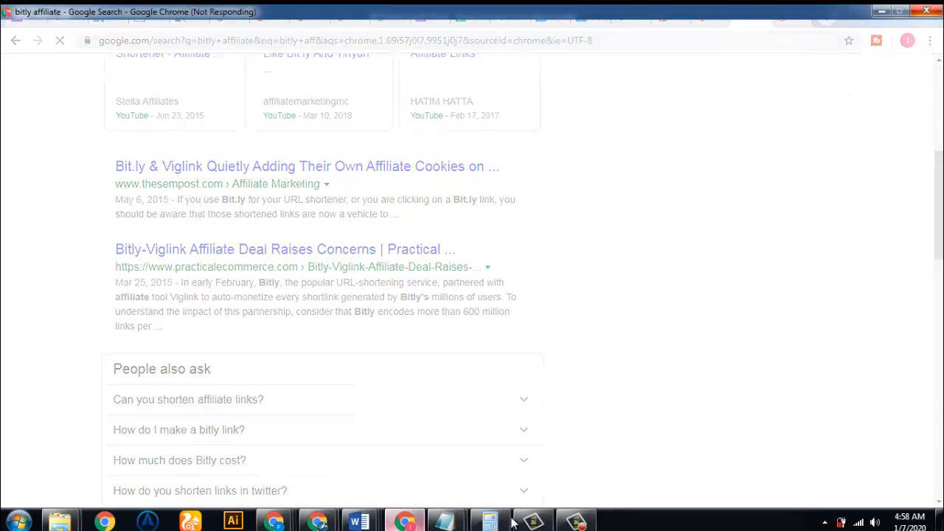
click(576, 520)
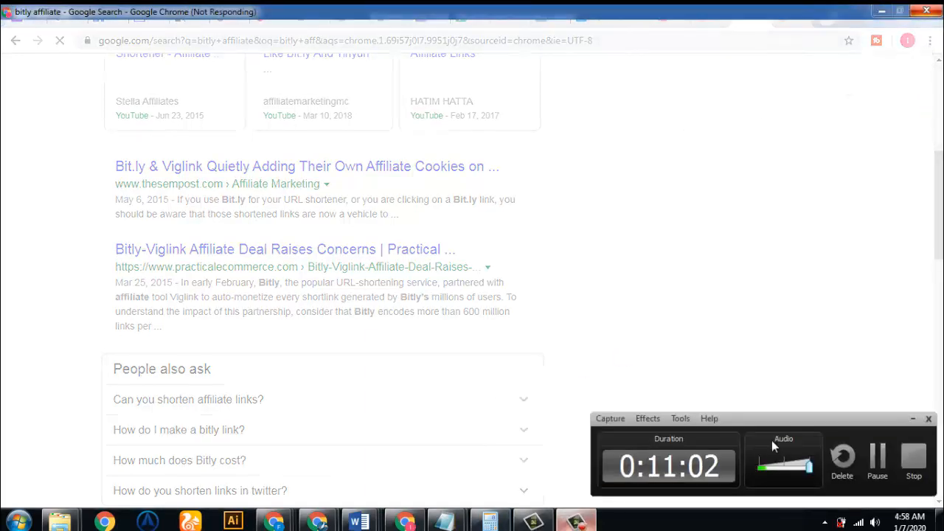
click(877, 457)
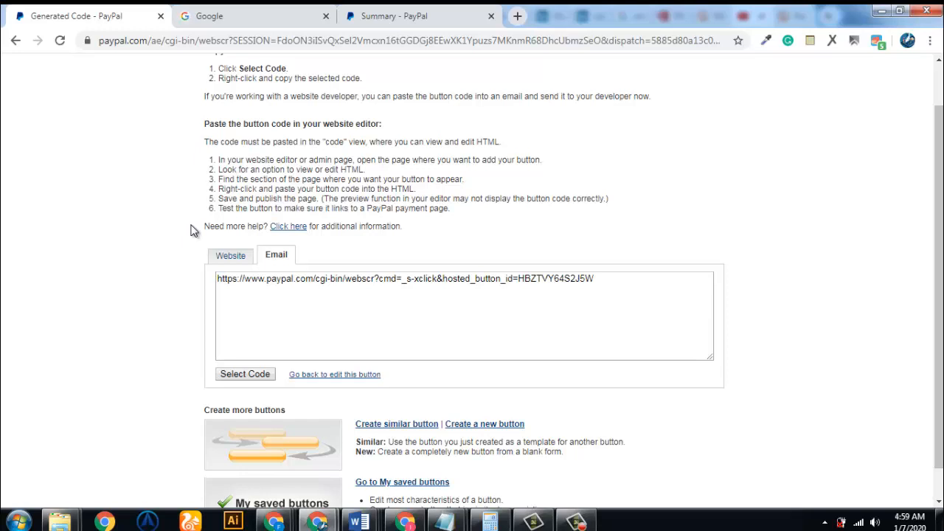
Show the website version of the PayPal button code and copy the Buy Now button image from the buyer's view
click(231, 256)
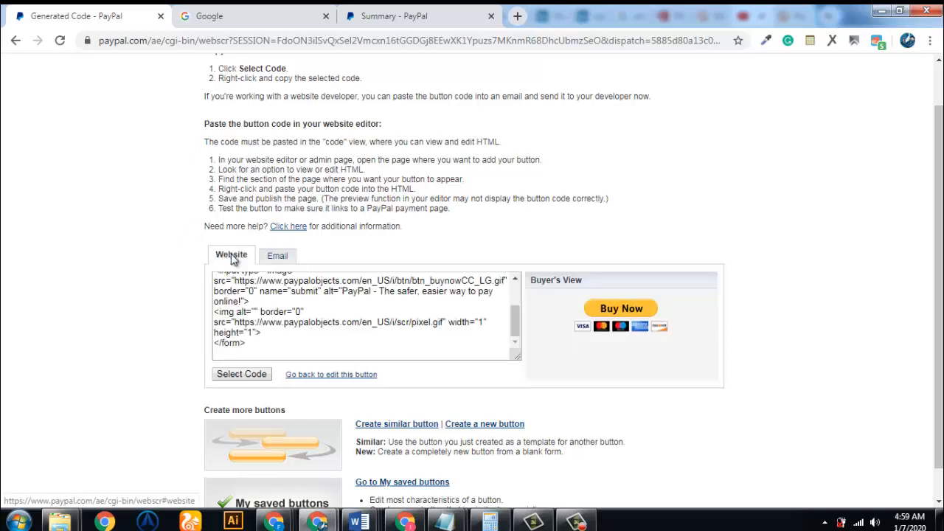
right_click(619, 313)
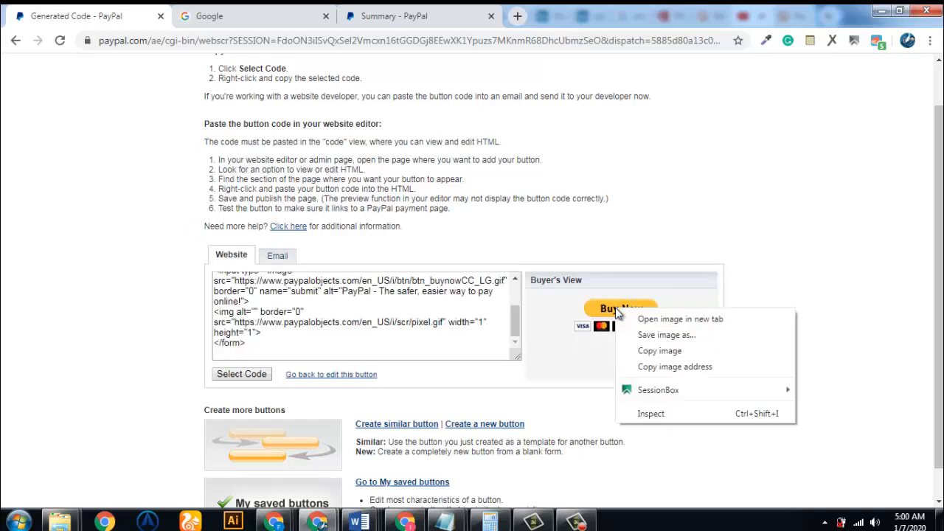
click(673, 351)
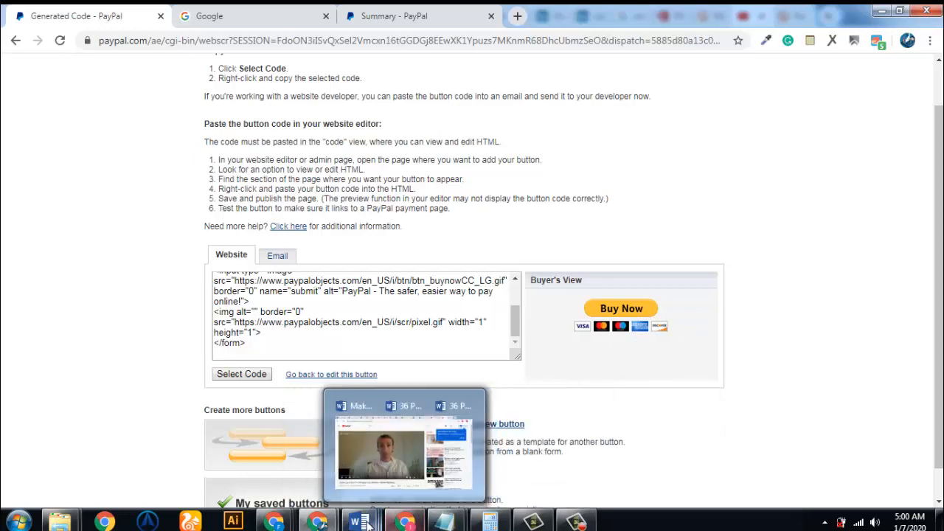
Switch to 36 Potent Foods Part1 in Word, add a line below the "BUY THE FULL VERSION HERE" heading and try to paste the copied button image
mouse_move(359, 522)
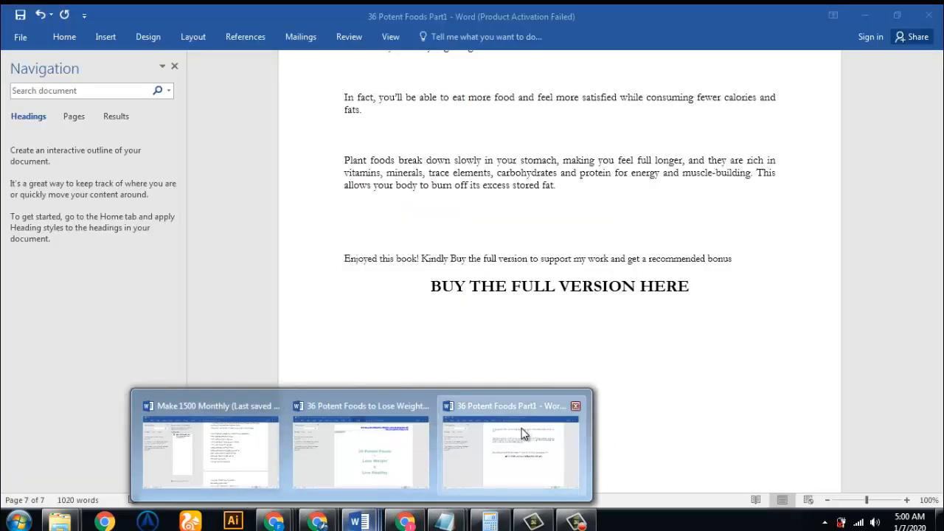
click(521, 431)
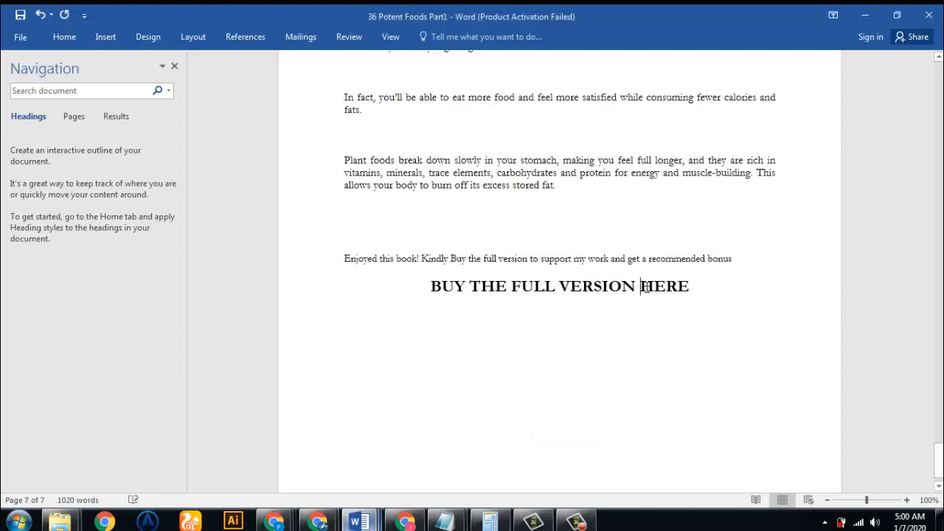
drag(640, 286, 690, 287)
key(Return)
right_click(581, 318)
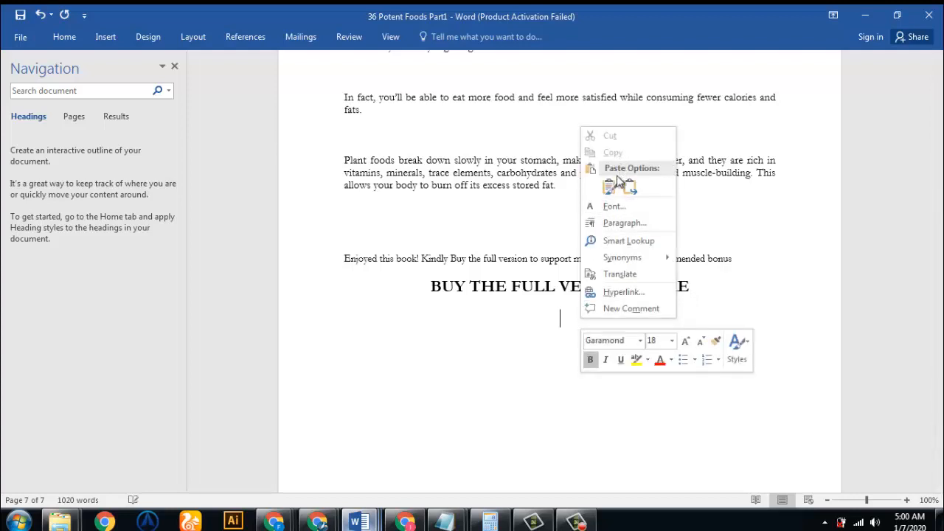
click(550, 343)
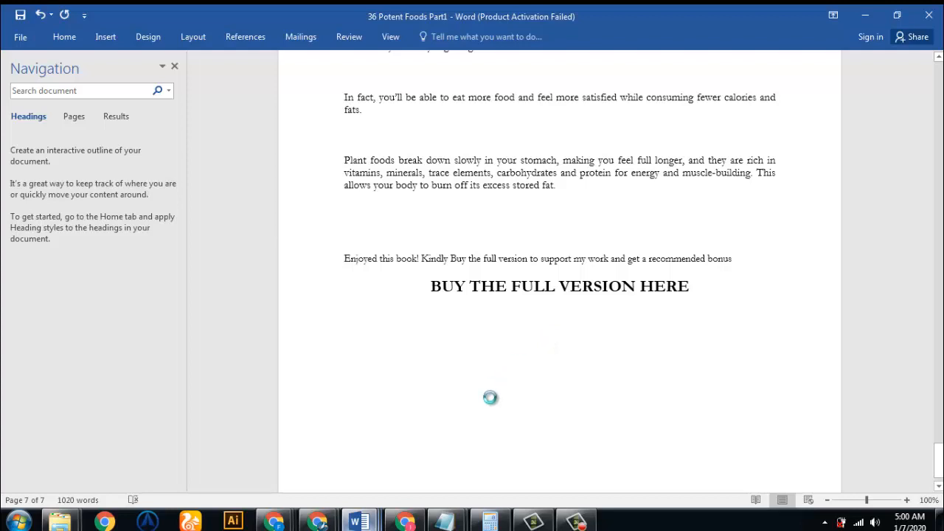
click(444, 521)
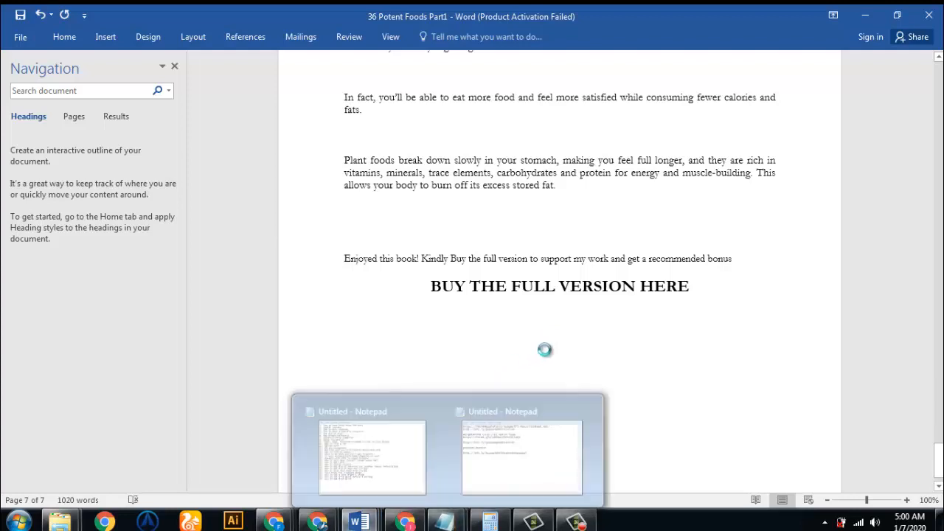
click(576, 520)
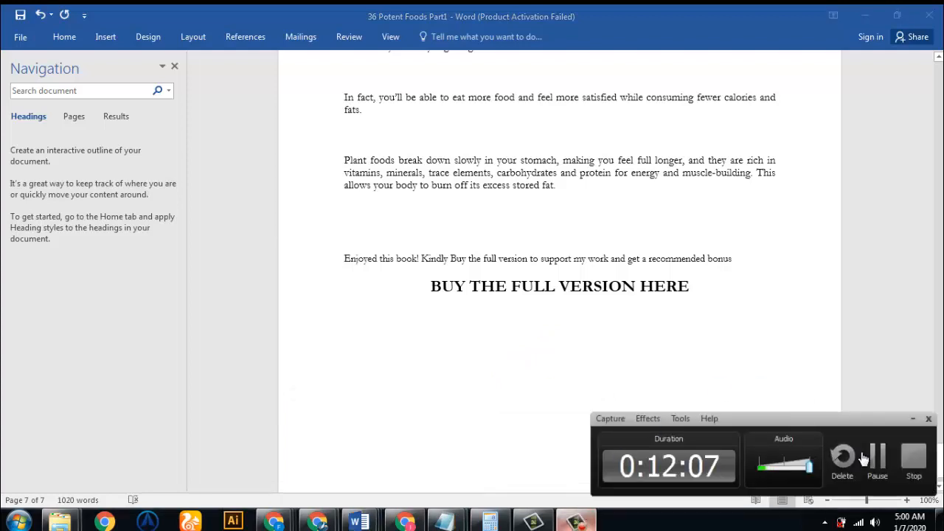
click(710, 427)
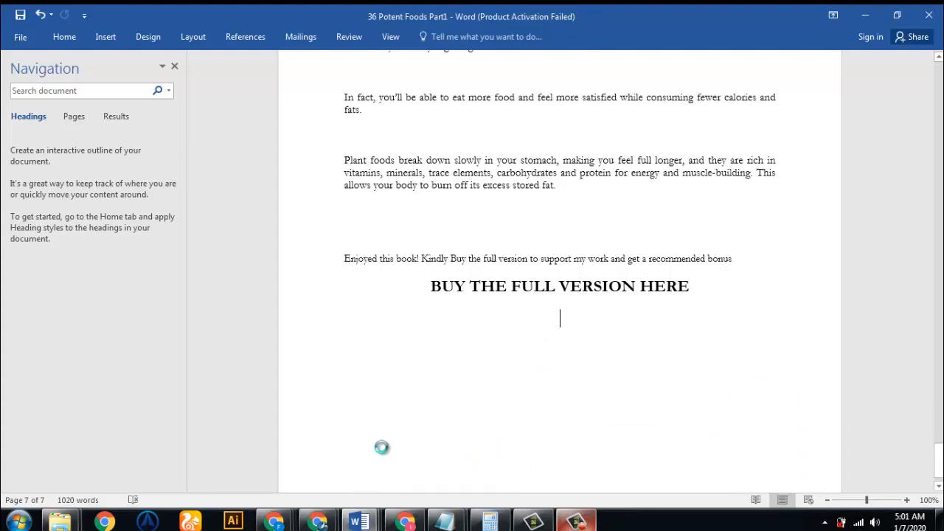
Switch to the PayPal Generated Code page in Chrome and save the Buy Now button image as btn_buynowCC_LG in the desktop's FM PROJECT folder
click(318, 521)
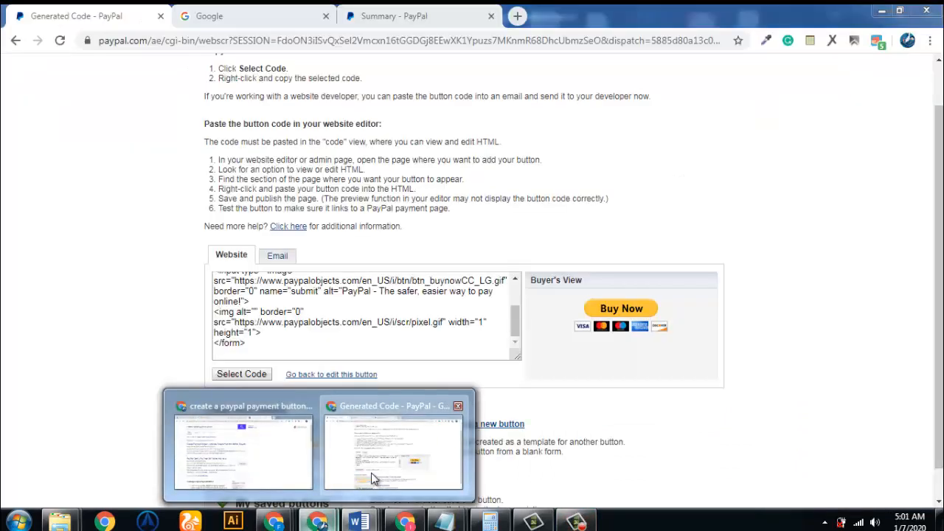
click(370, 480)
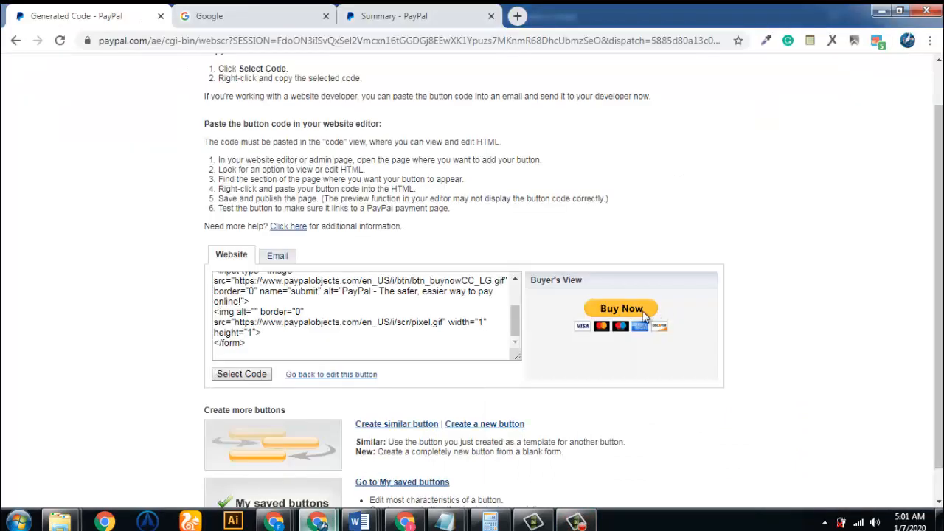
right_click(644, 315)
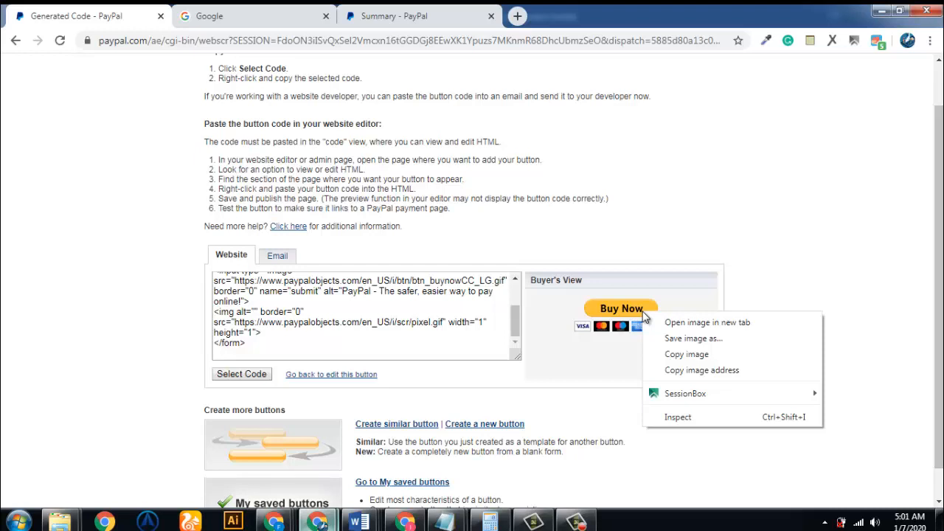
click(693, 340)
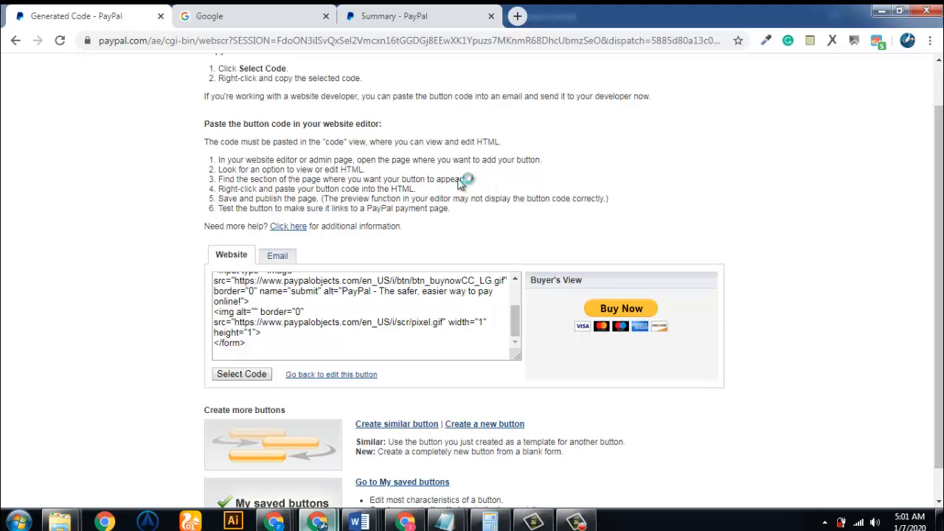
click(587, 326)
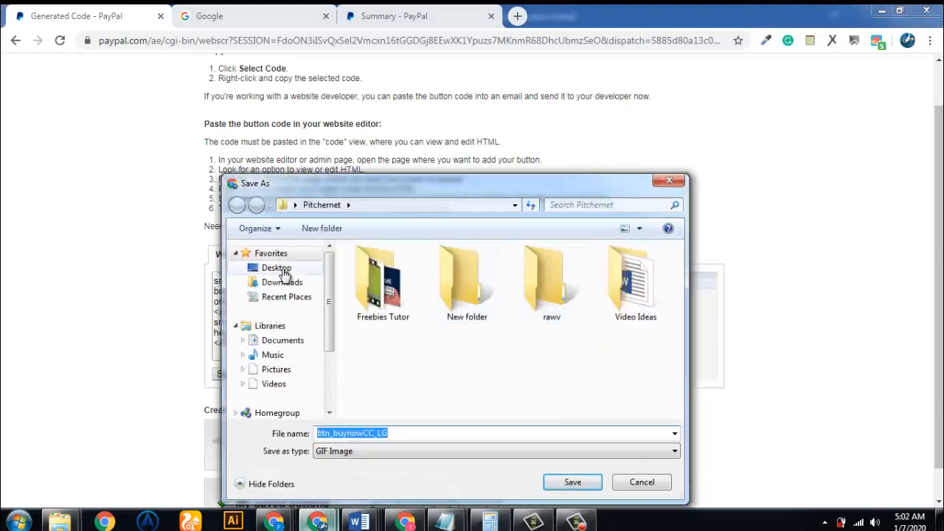
click(287, 273)
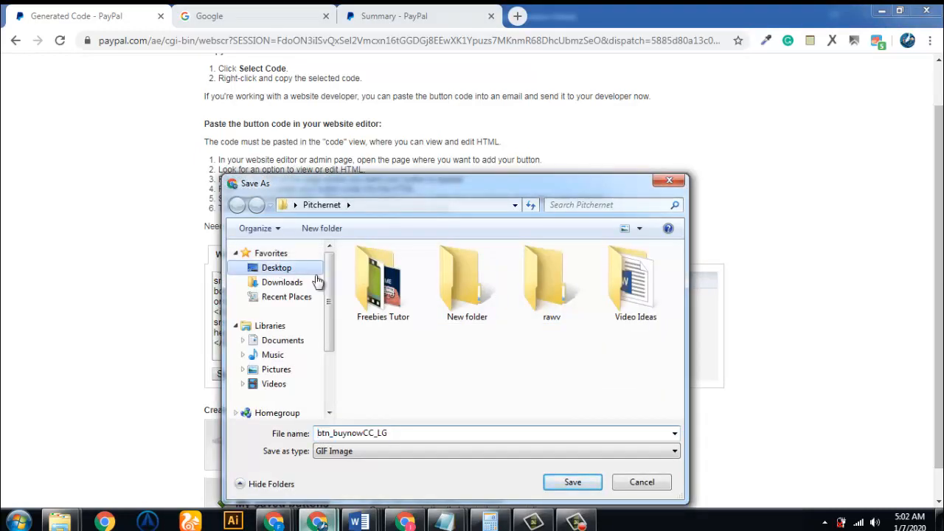
click(415, 295)
scroll(415, 291, down, 3)
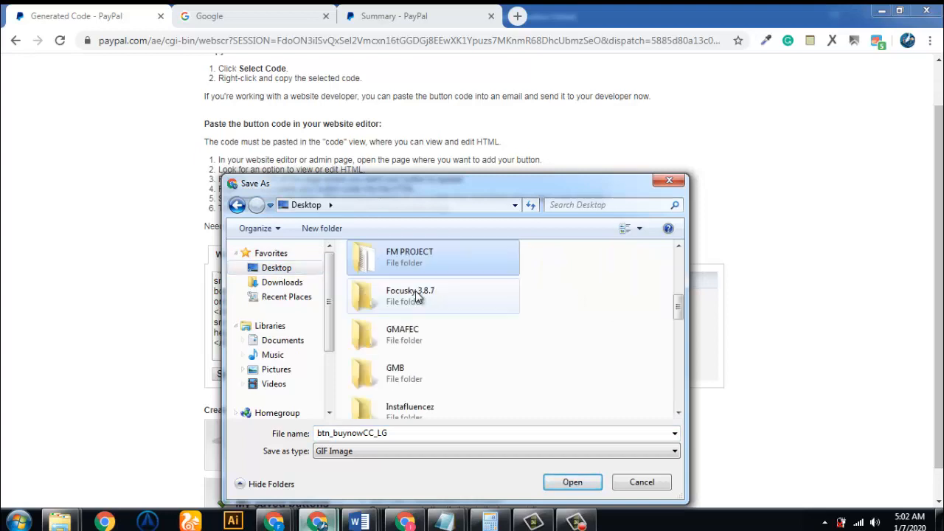
double_click(420, 255)
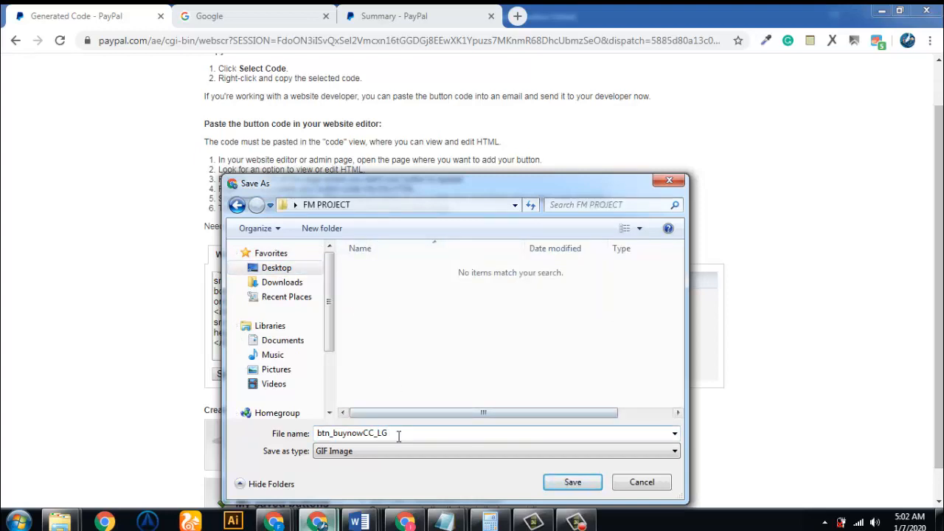
click(572, 483)
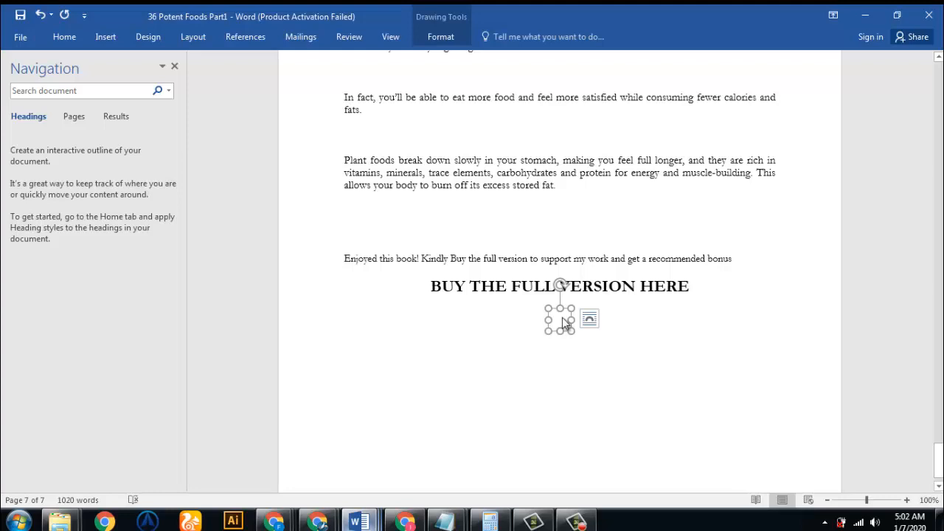
In the Word document, delete the empty pasted object below the heading, insert a Simple Text Box there and clear its placeholder text
key(Delete)
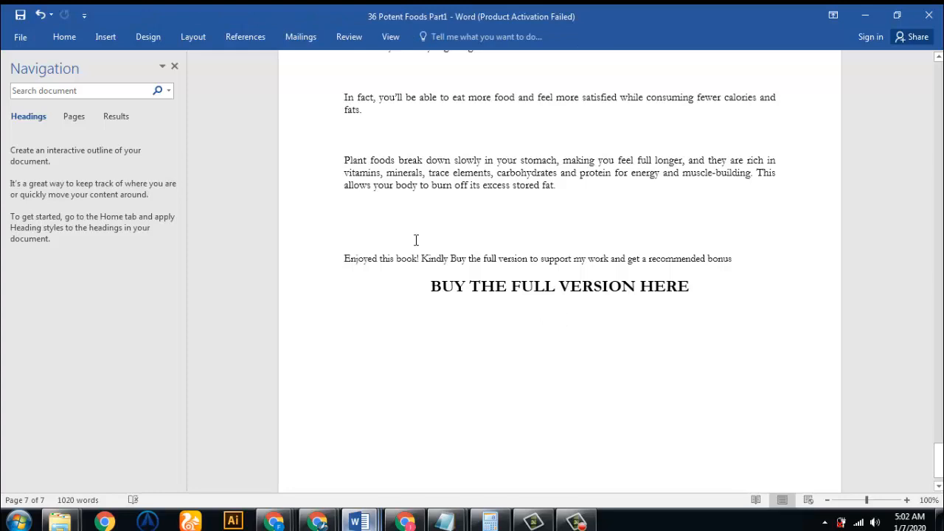
click(111, 40)
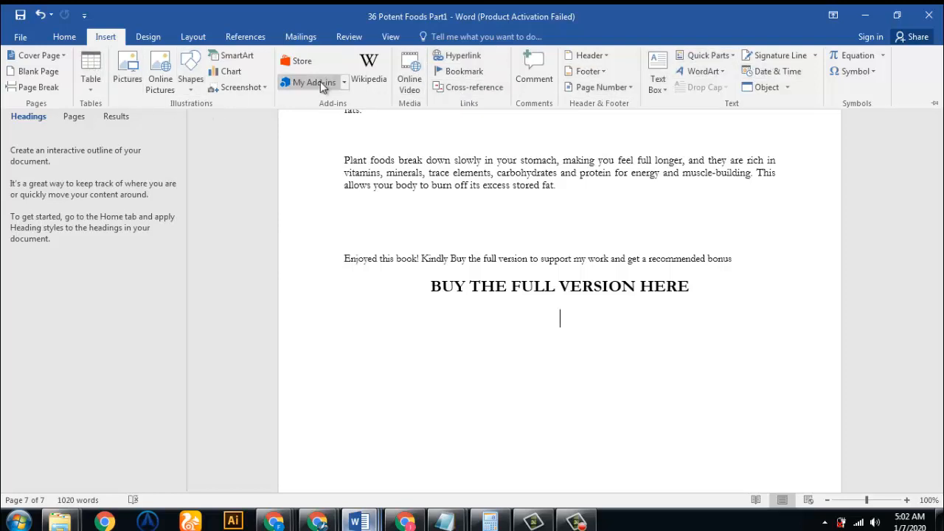
click(658, 81)
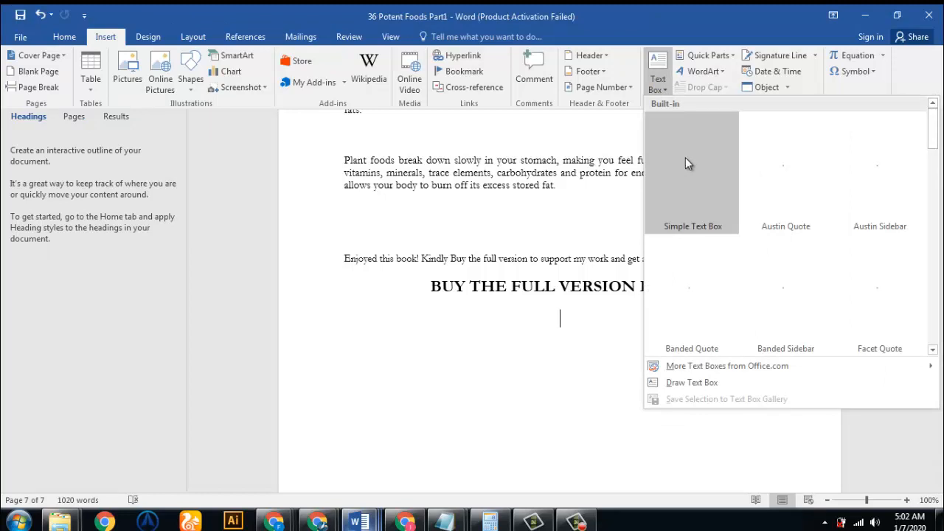
click(695, 150)
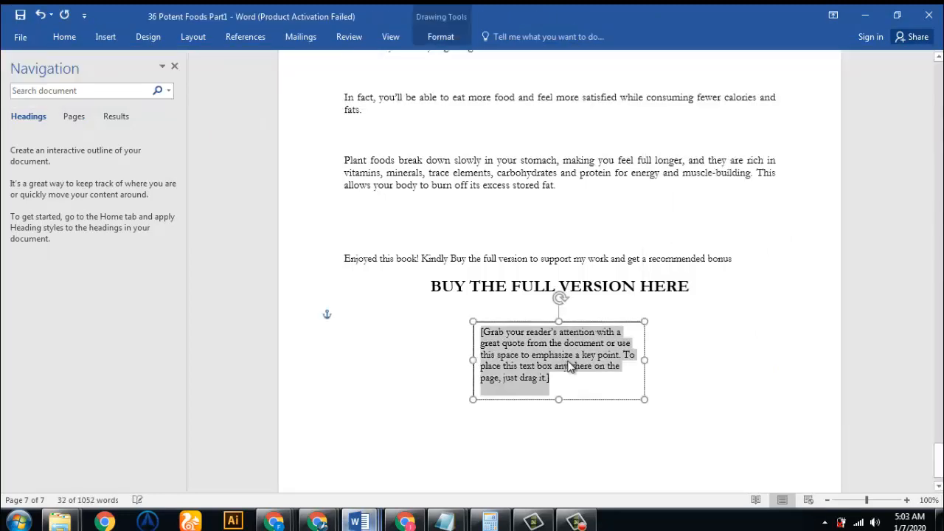
key(BackSpace)
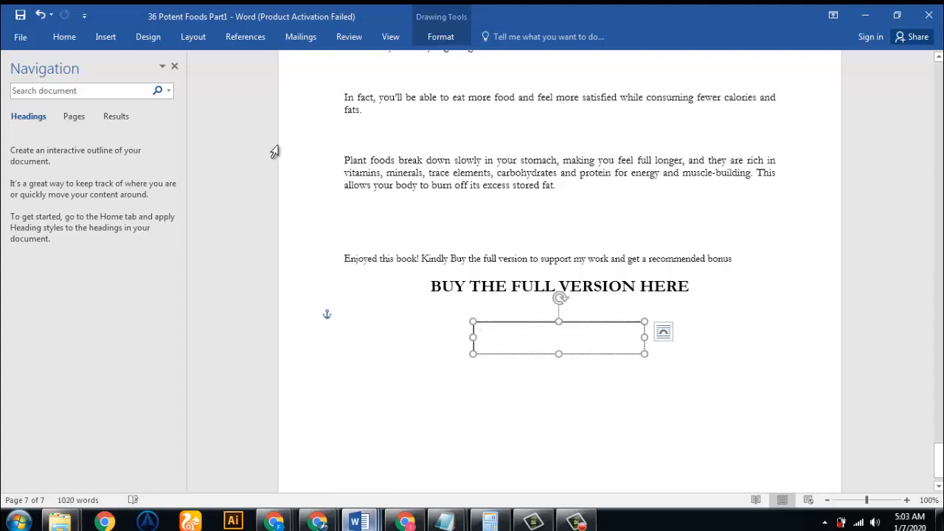
Insert the picture btn_buynowCC_LG from the desktop's FM PROJECT folder into the empty text box
click(107, 37)
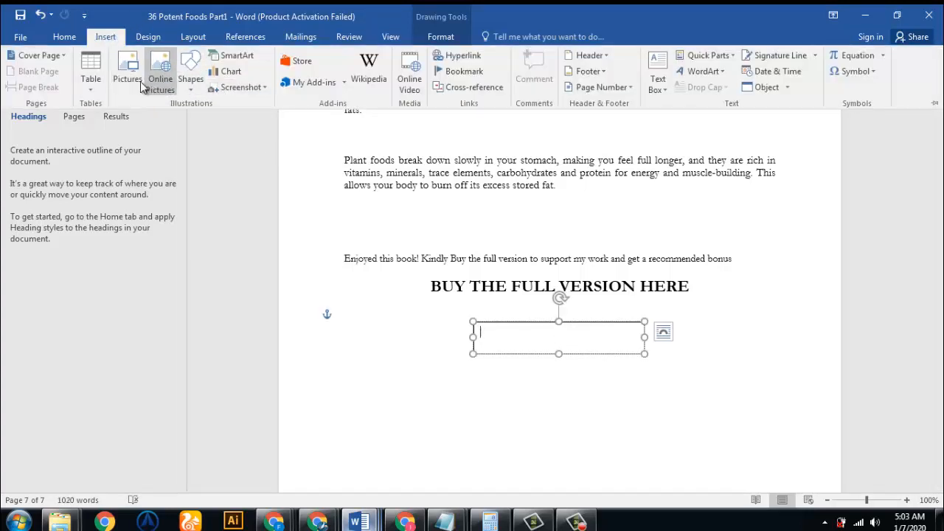
click(126, 74)
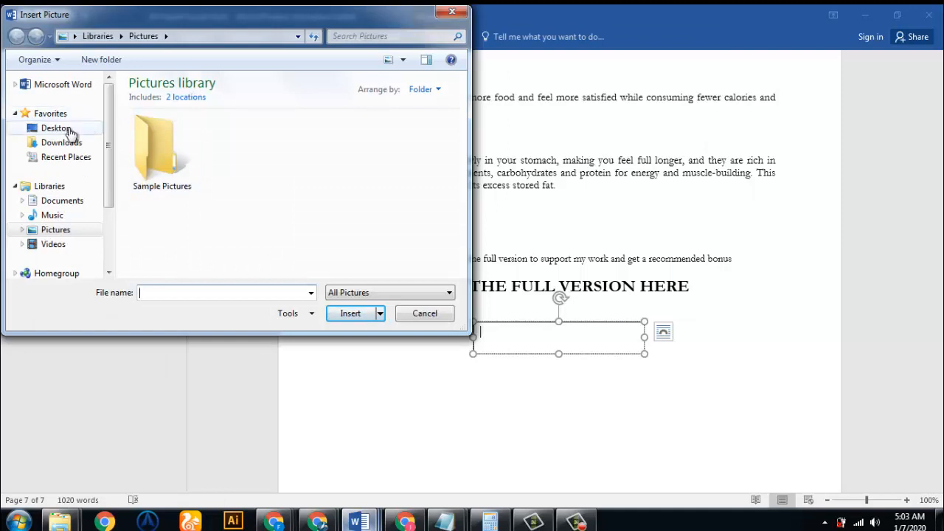
click(69, 131)
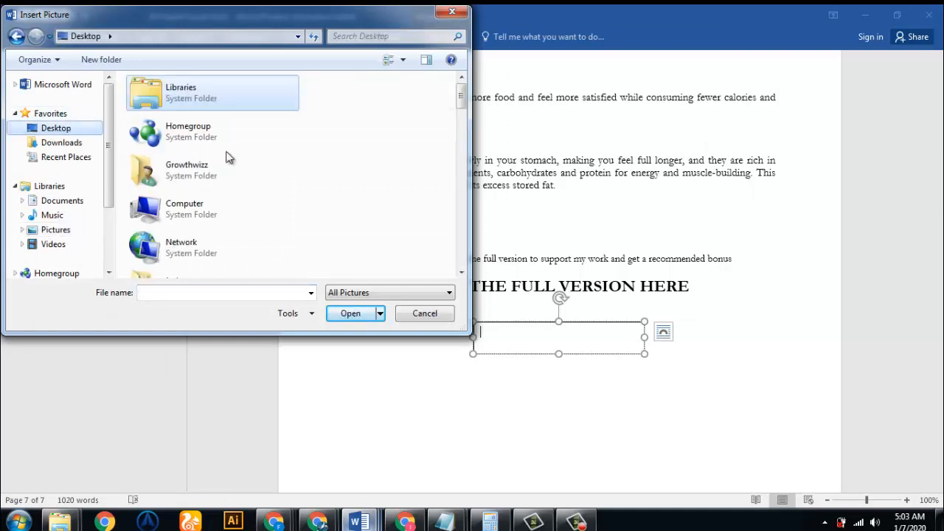
scroll(232, 134, down, 5)
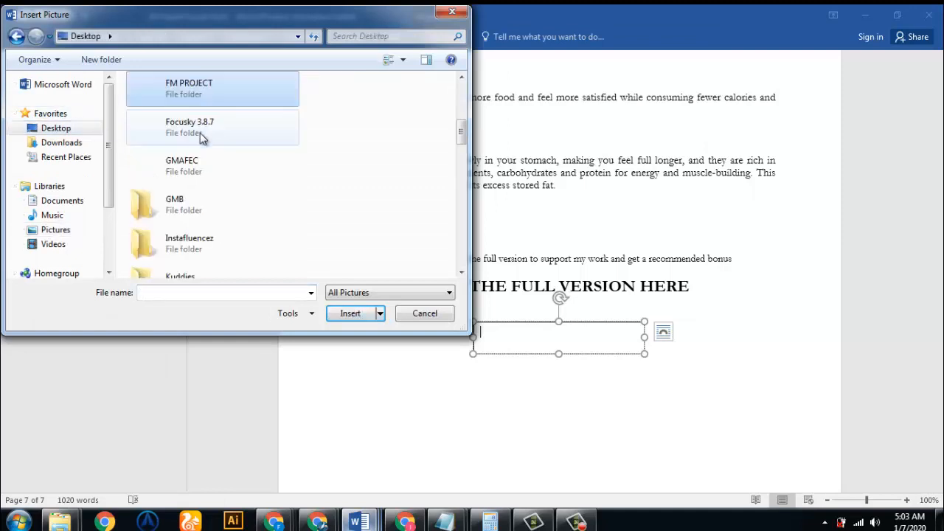
double_click(216, 91)
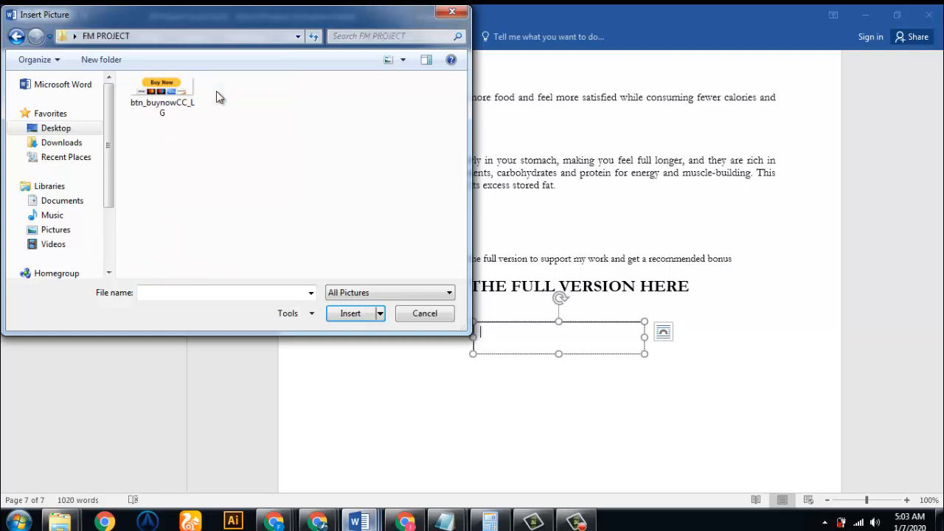
double_click(184, 93)
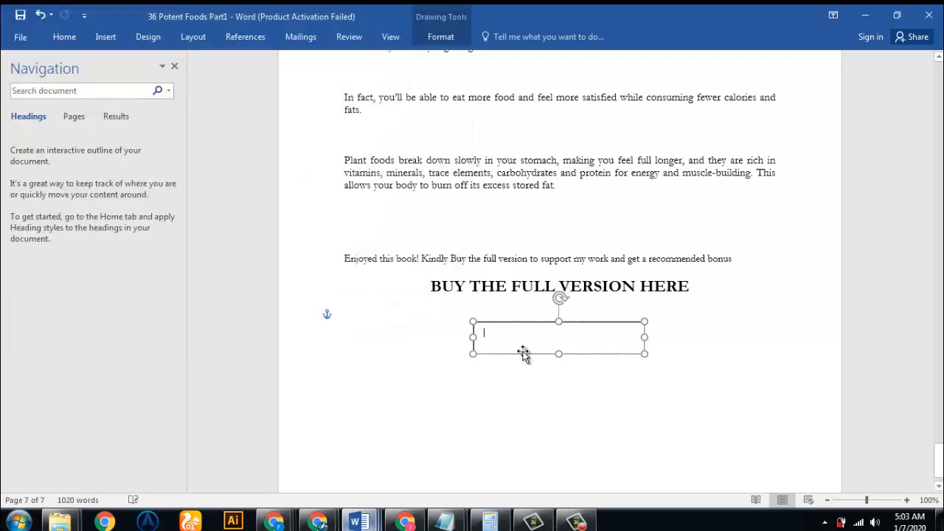
Make the text box taller and scale down the Buy Now picture inside it
drag(598, 358, 640, 391)
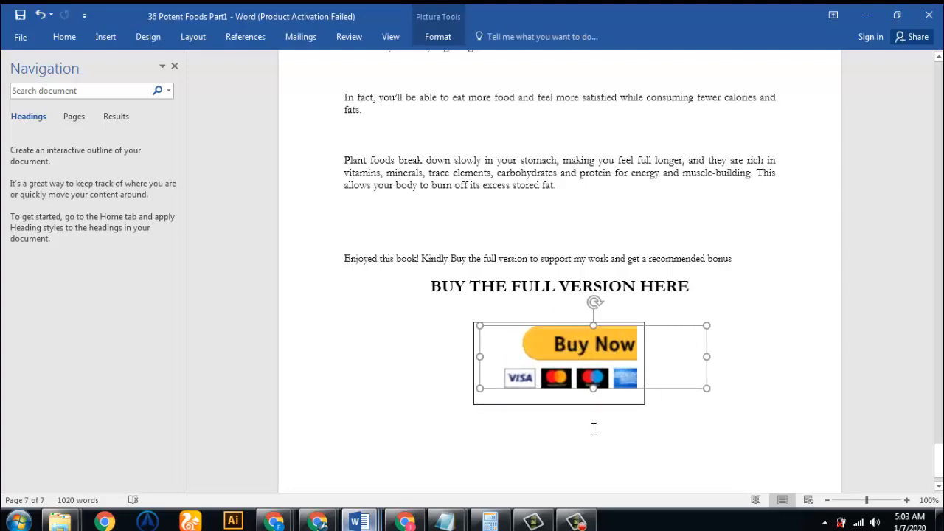
drag(706, 389, 665, 376)
click(709, 362)
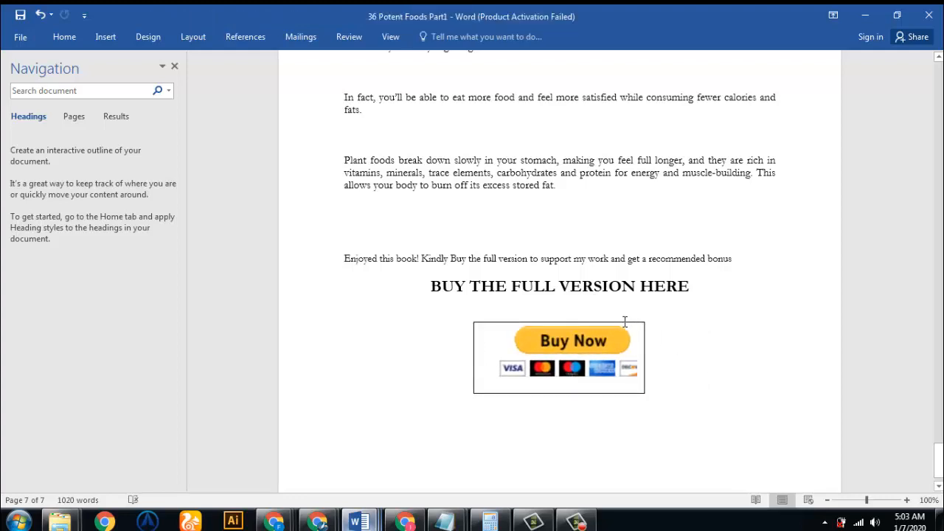
Resize the text box to about 3.39" wide and 1" high so that it holds the whole Buy Now picture
click(624, 322)
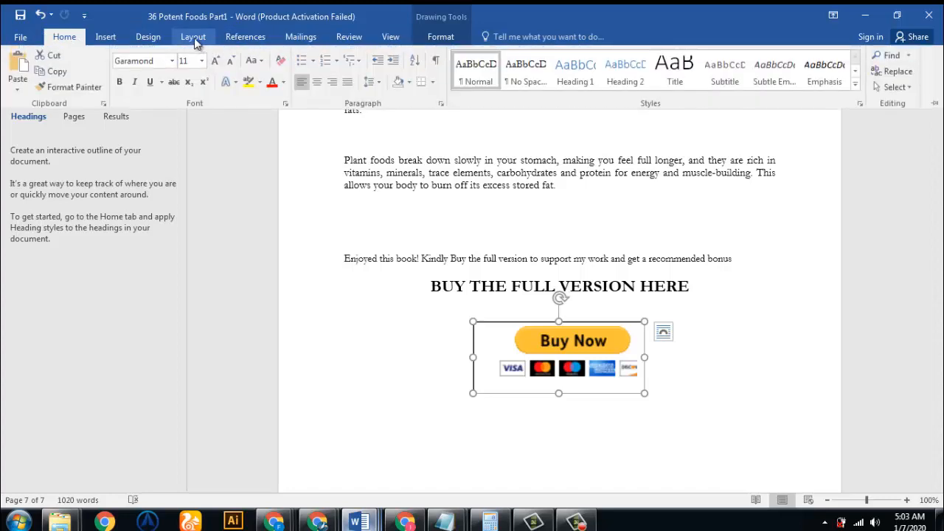
click(599, 376)
click(452, 323)
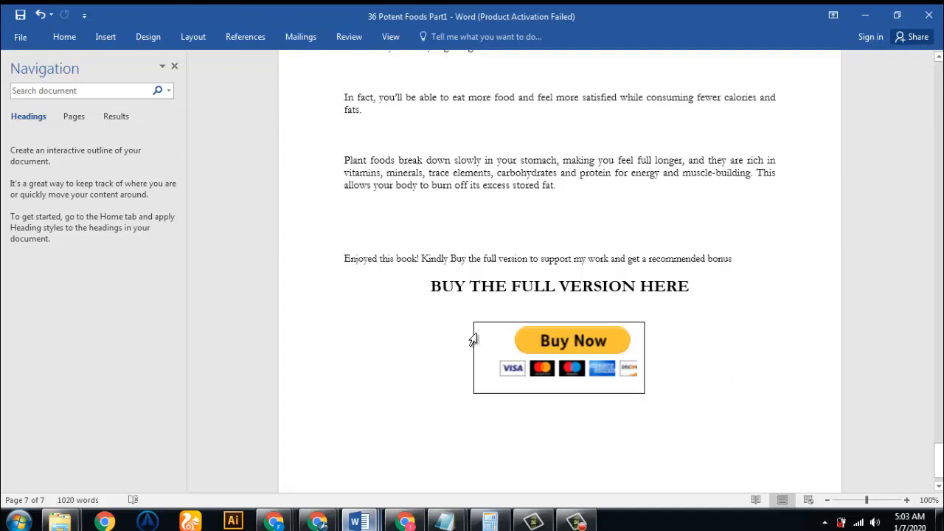
click(475, 328)
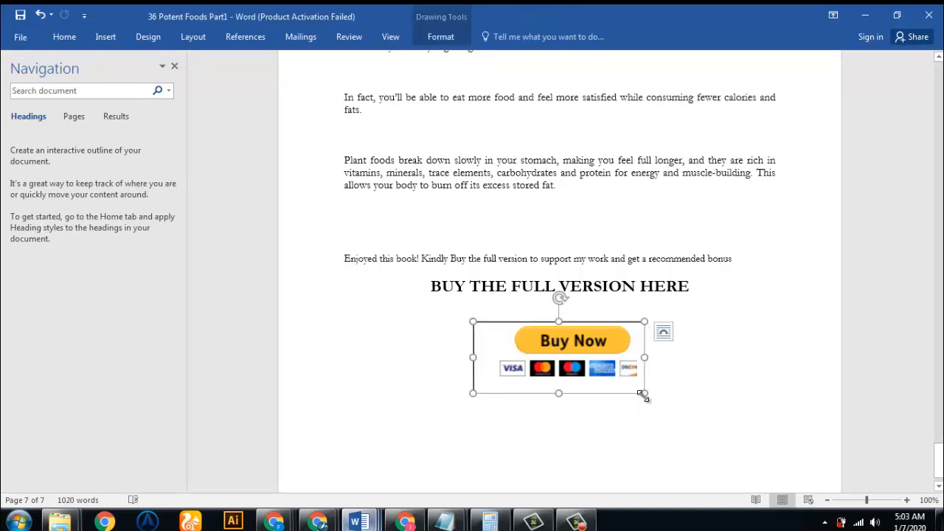
drag(644, 395, 695, 386)
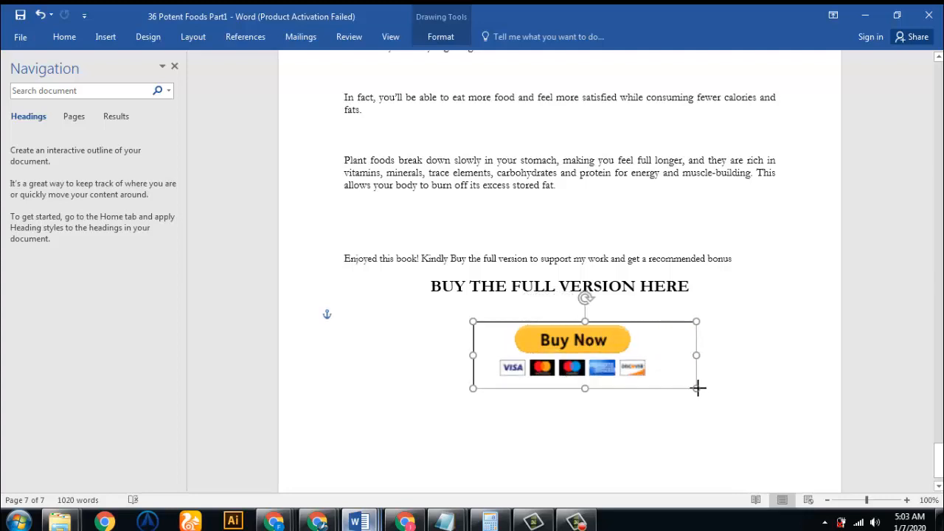
click(739, 320)
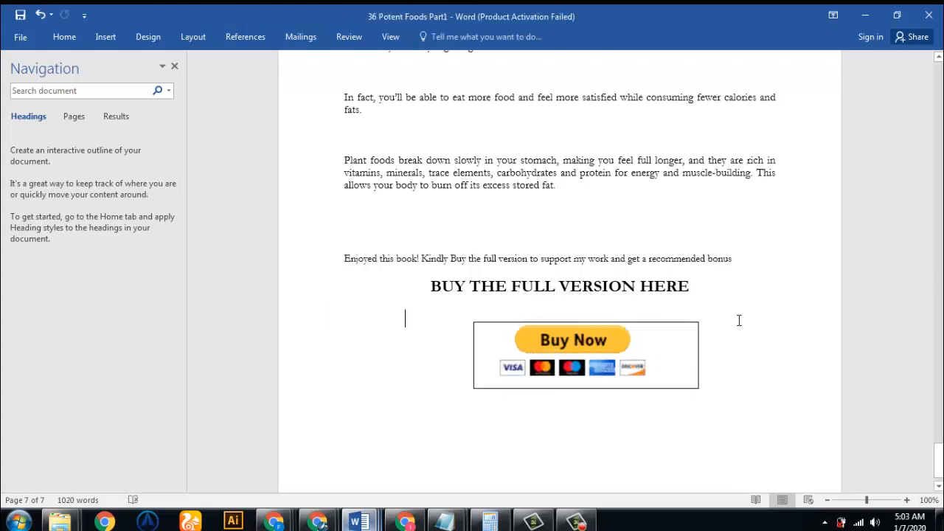
Set the shape outline of the text box around the Buy Now picture to No Outline
click(695, 323)
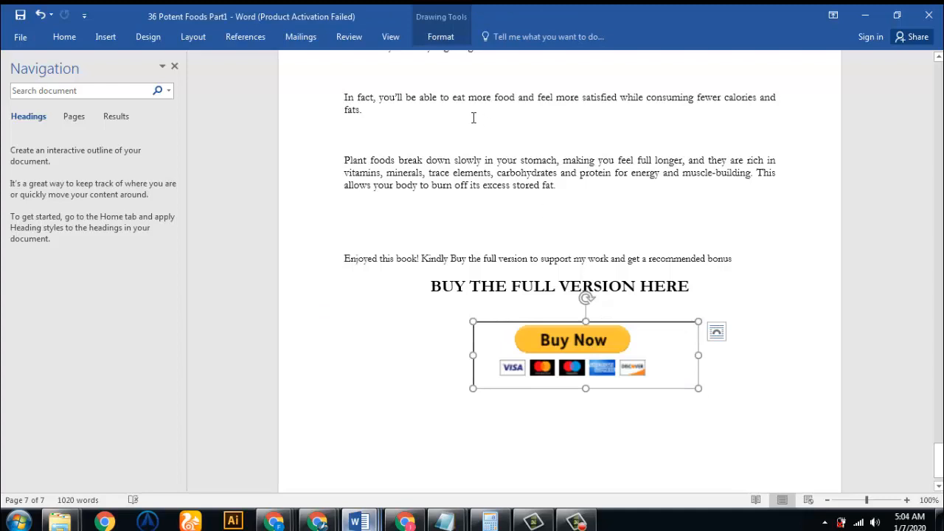
click(438, 37)
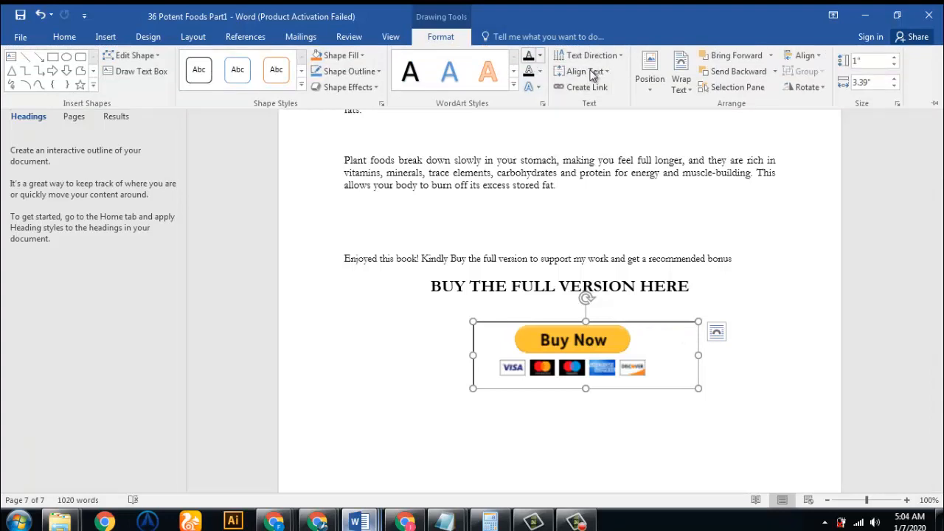
click(376, 73)
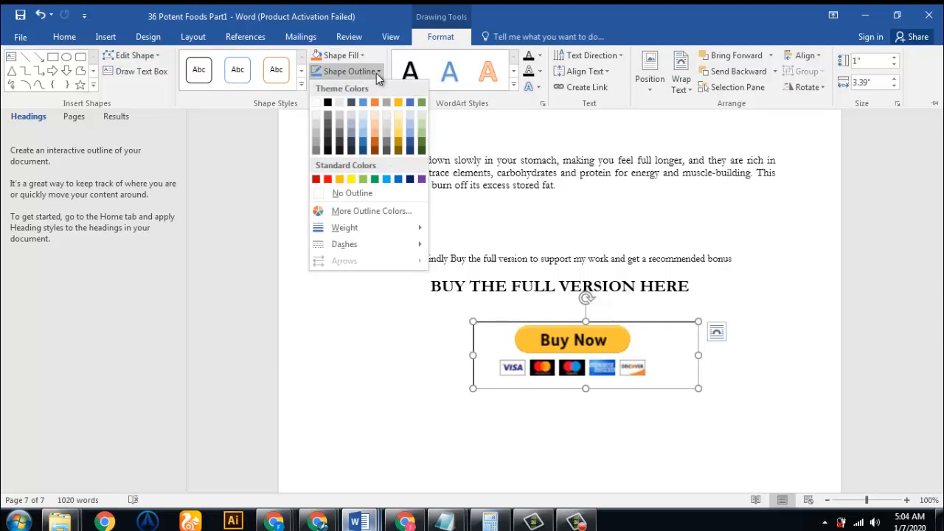
click(354, 195)
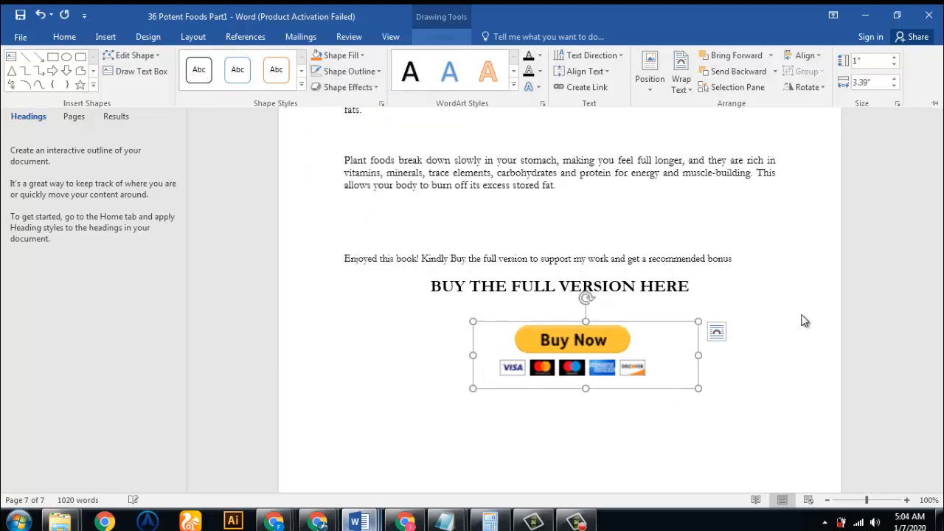
click(775, 273)
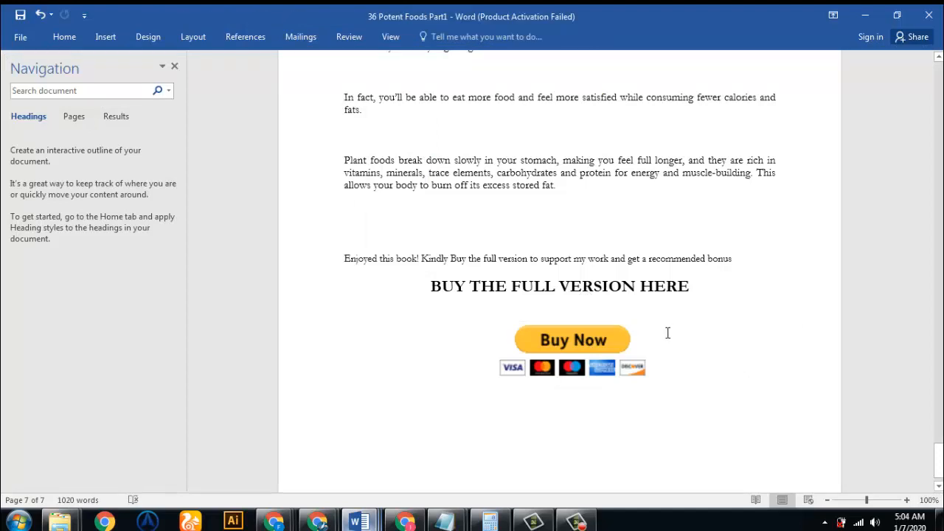
click(599, 338)
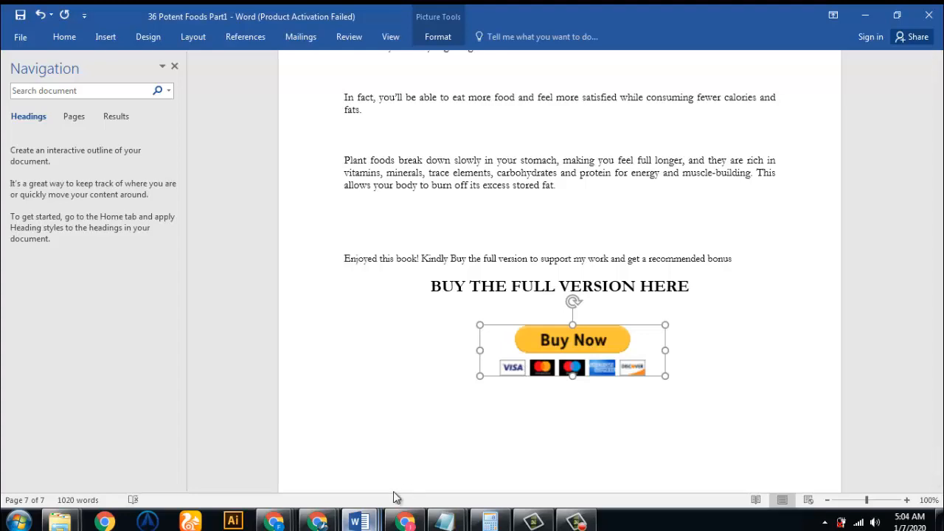
mouse_move(451, 522)
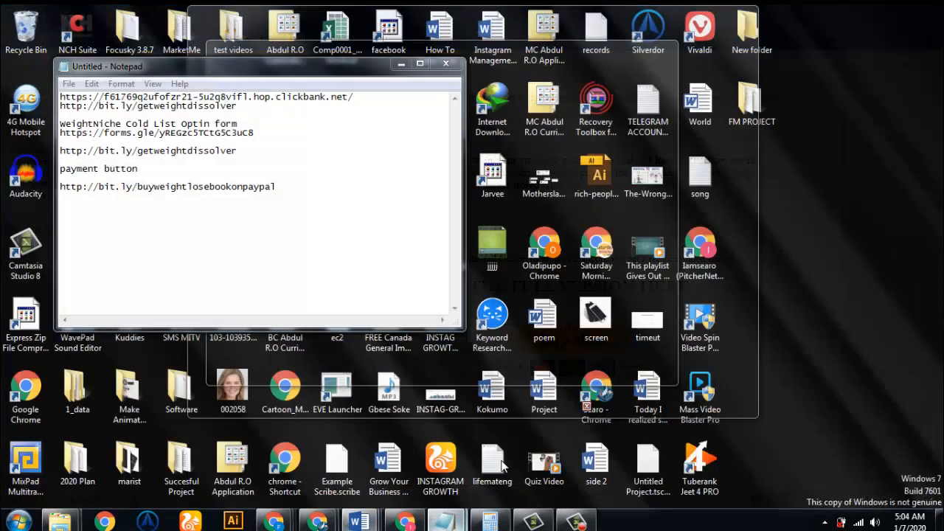
click(506, 465)
drag(306, 194, 61, 189)
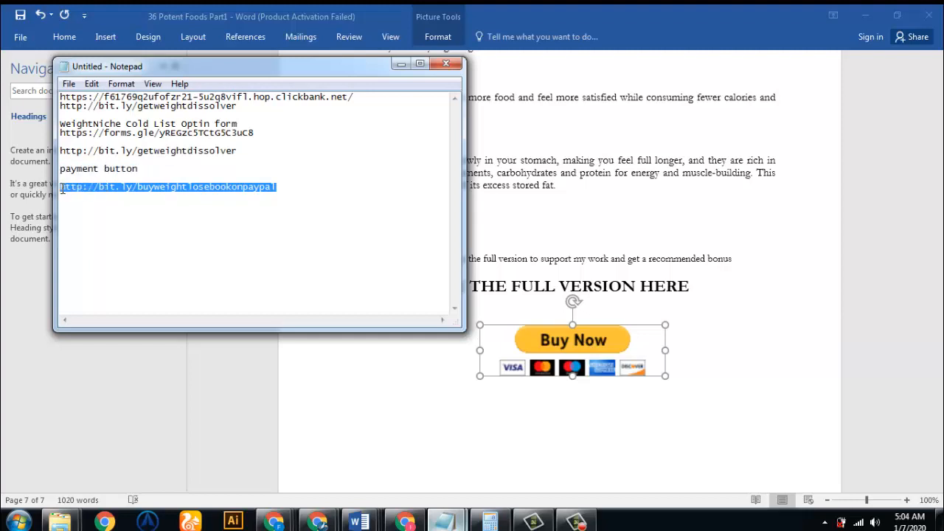
right_click(63, 191)
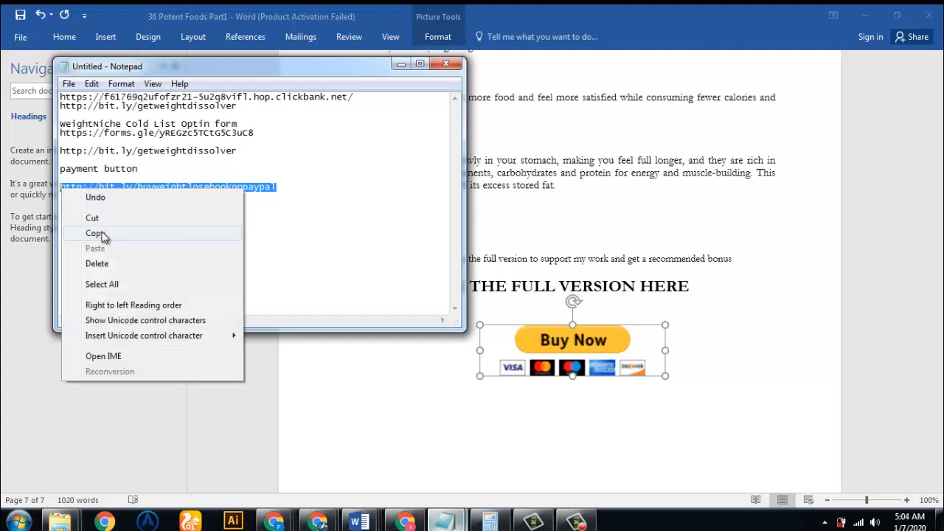
click(96, 233)
click(595, 353)
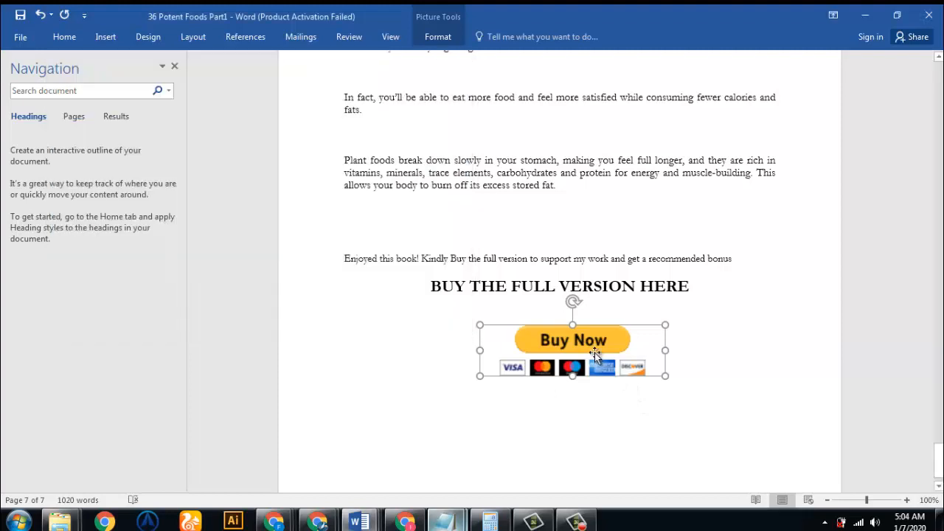
click(107, 39)
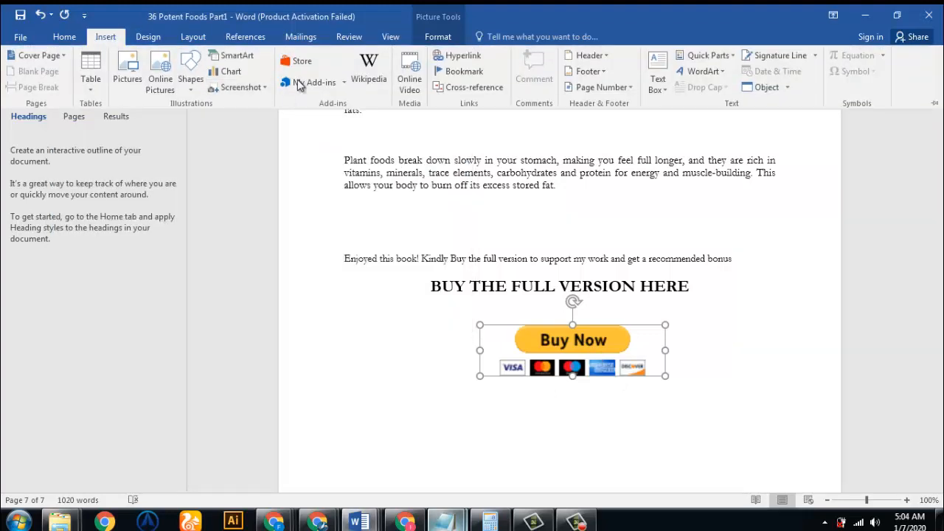
click(476, 63)
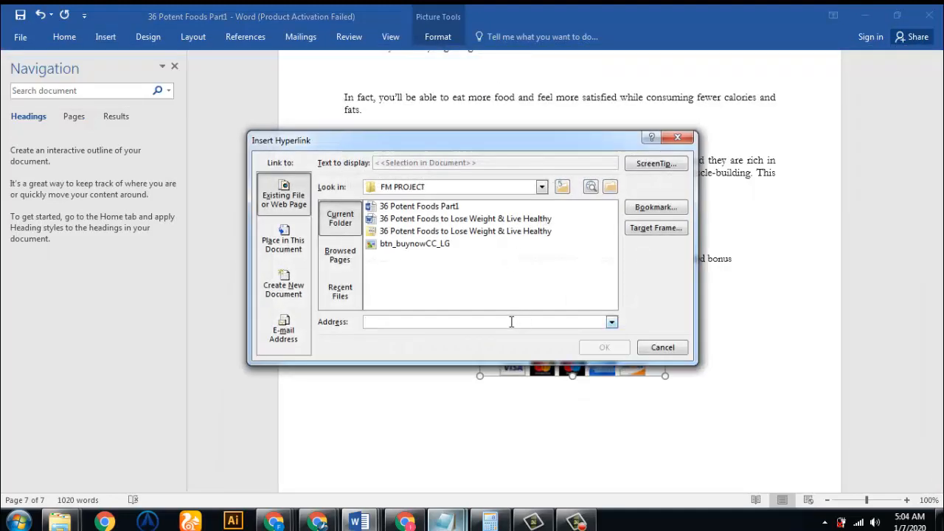
key(ctrl+v)
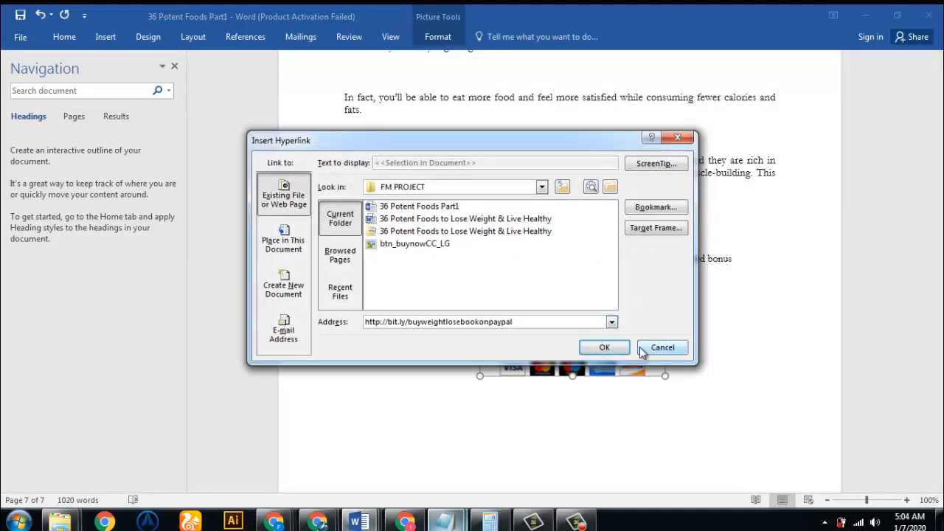
click(603, 348)
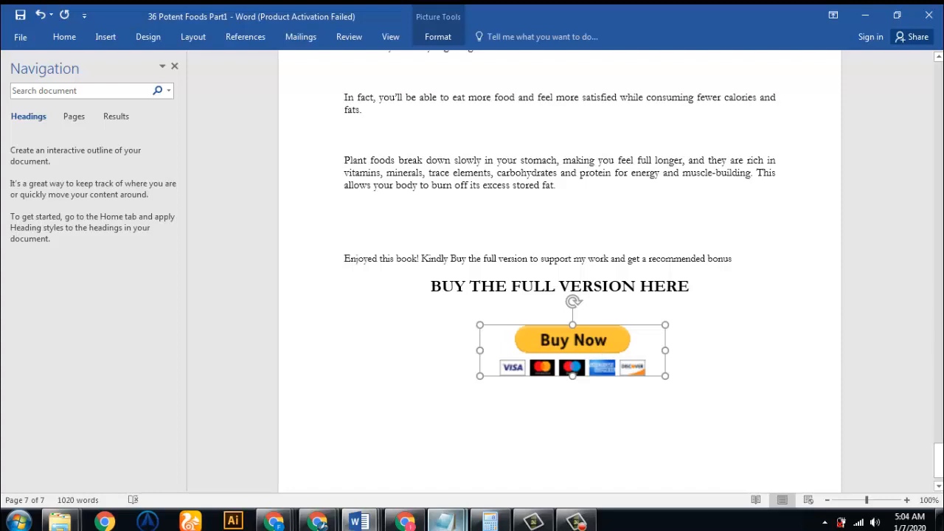
drag(938, 461, 623, 46)
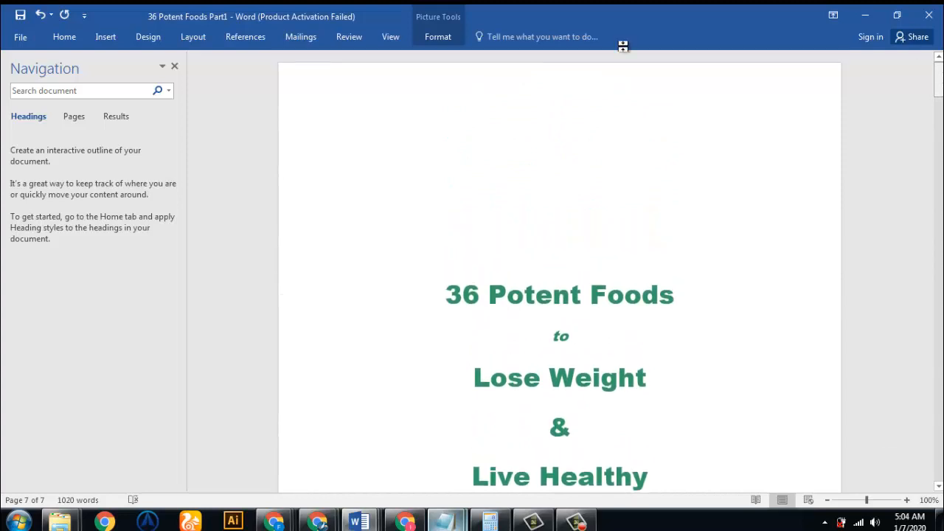
click(20, 16)
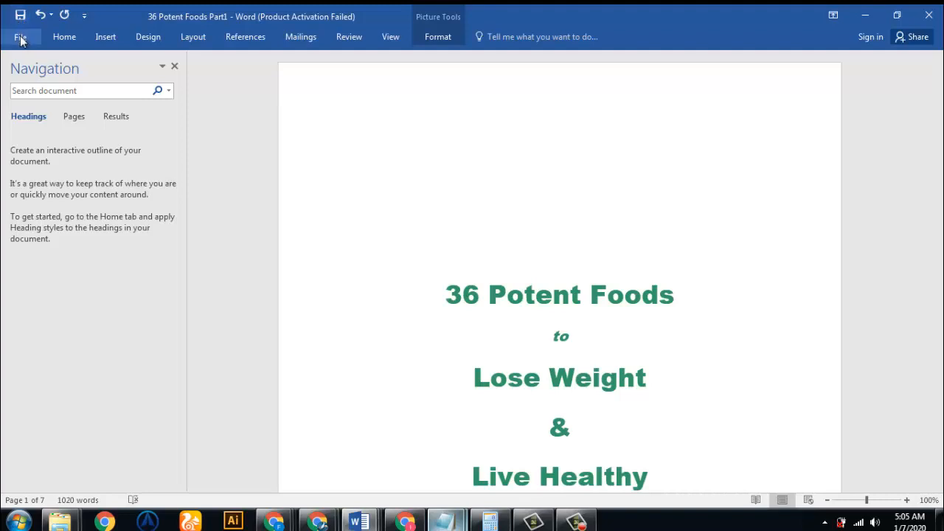
Start saving a copy of the document in the desktop's FM PROJECT folder with PDF as the file type
click(21, 39)
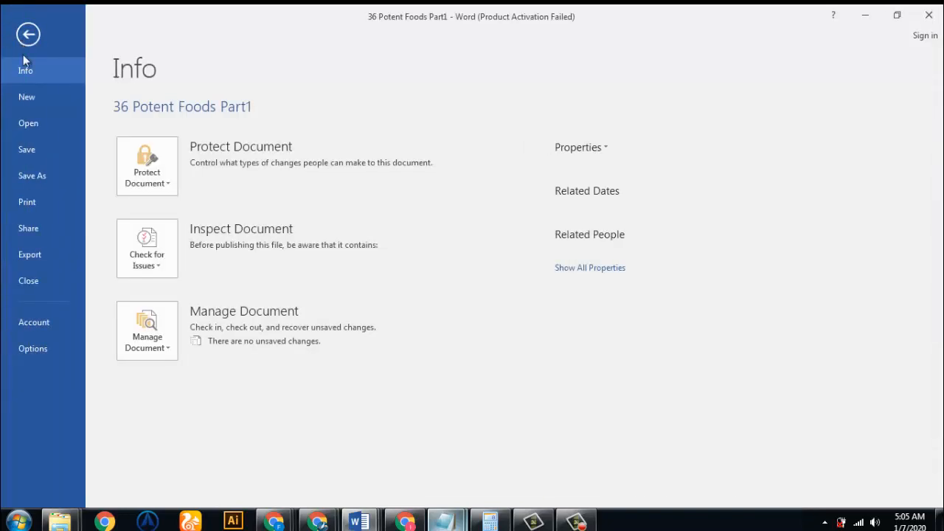
click(35, 176)
click(160, 146)
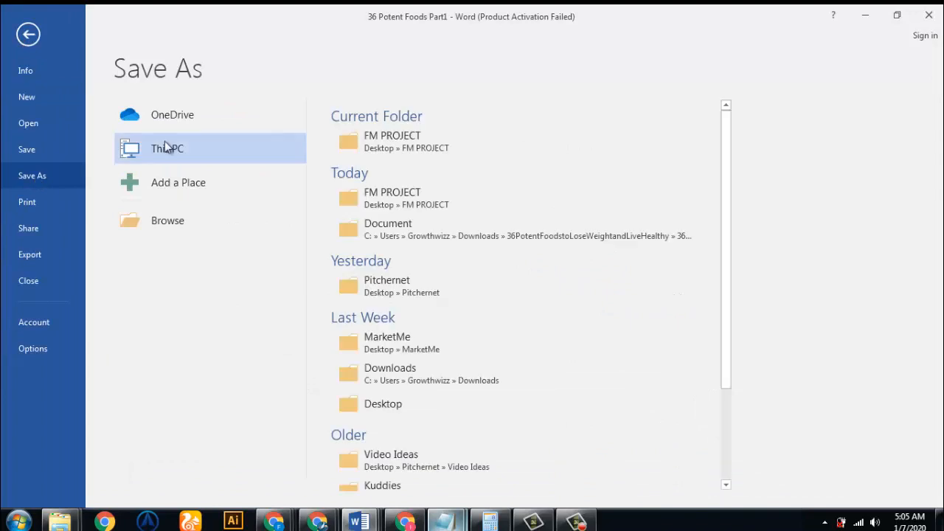
click(426, 154)
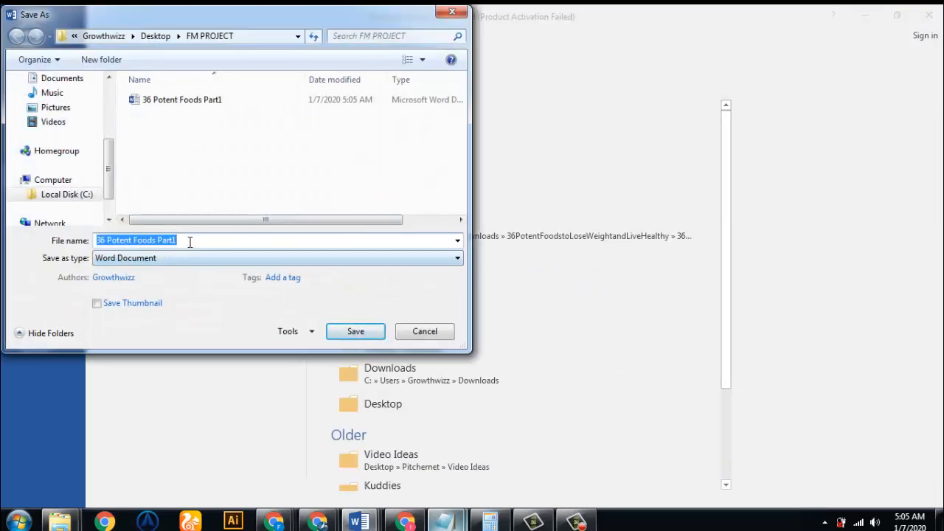
click(189, 241)
click(187, 259)
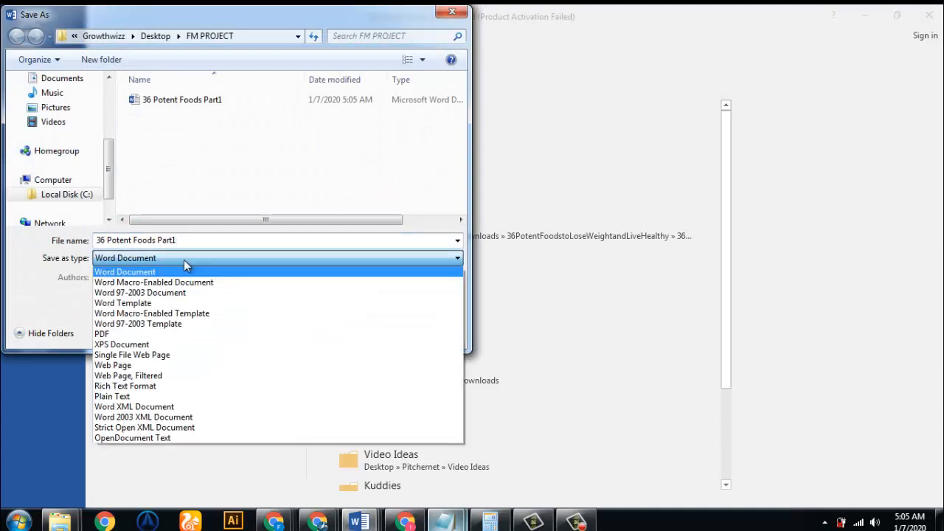
click(122, 334)
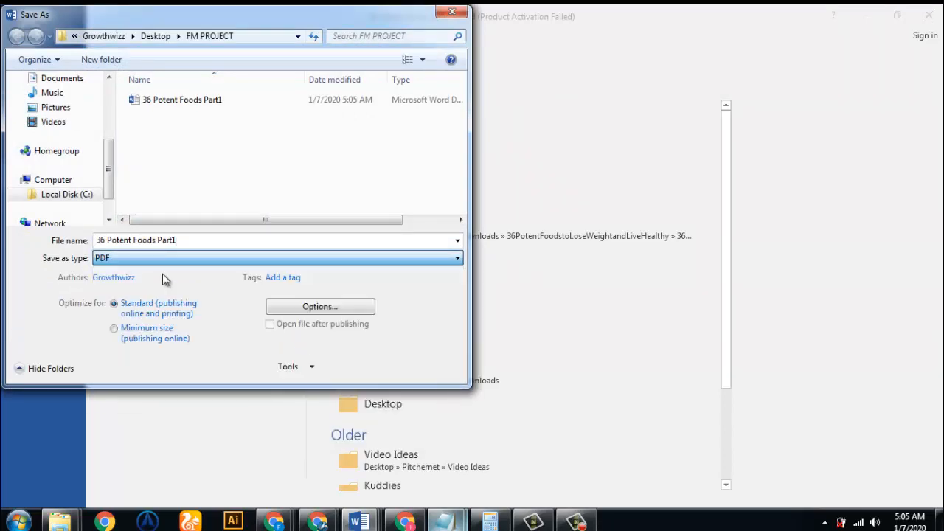
Name the PDF copy "36 Potent Foods To Lose Weight Free" and save it
click(205, 241)
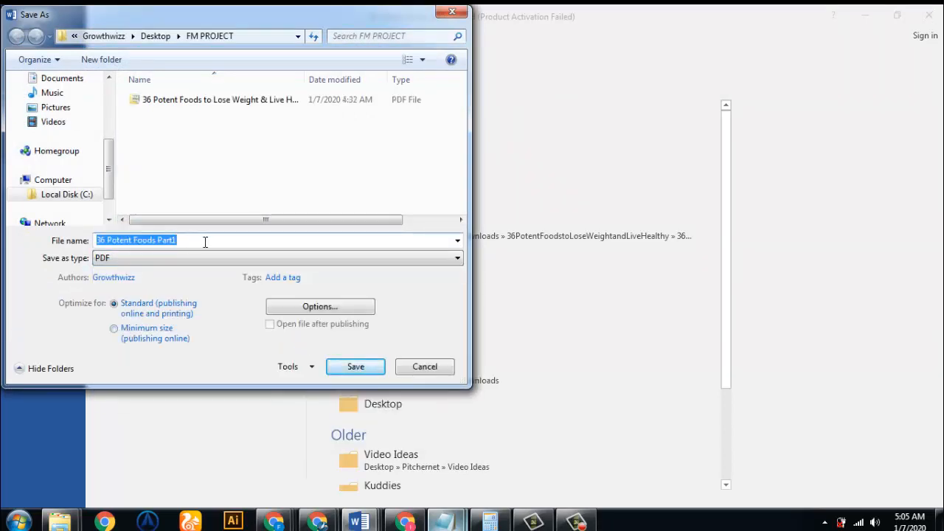
click(205, 241)
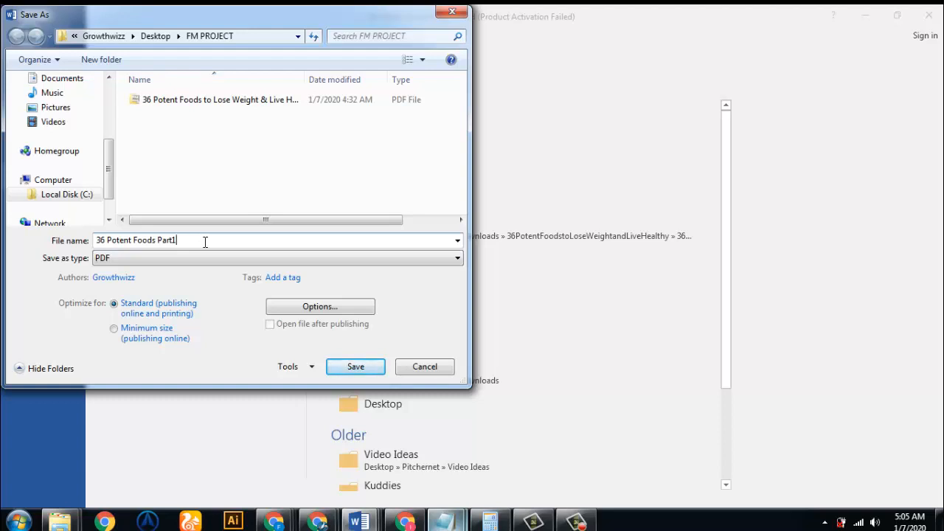
key(BackSpace)
key(BackSpace)
key(BackSpace)
key(BackSpace)
key(BackSpace)
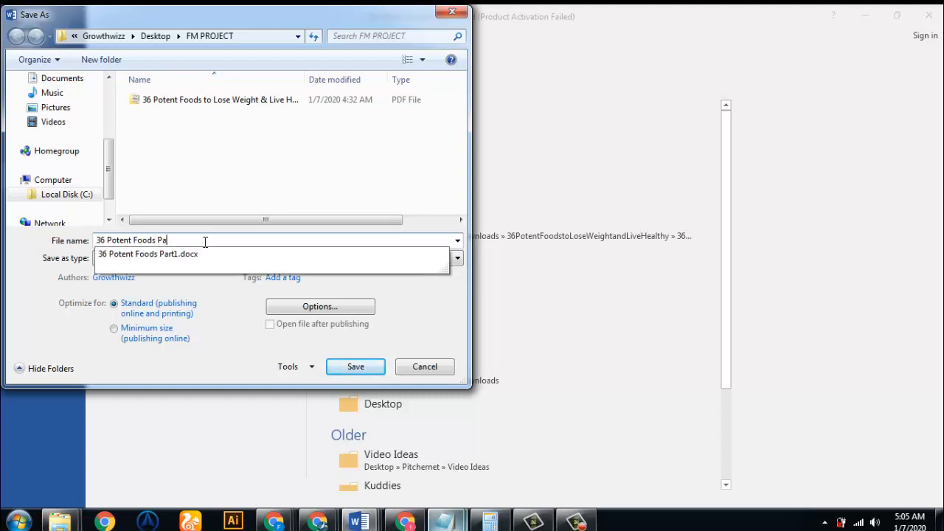
text(T)
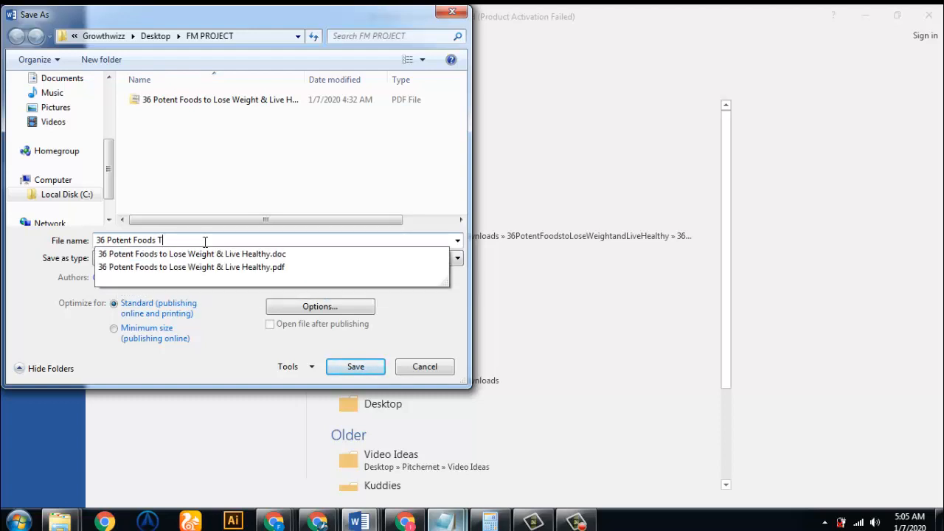
text(o Lose Weight F)
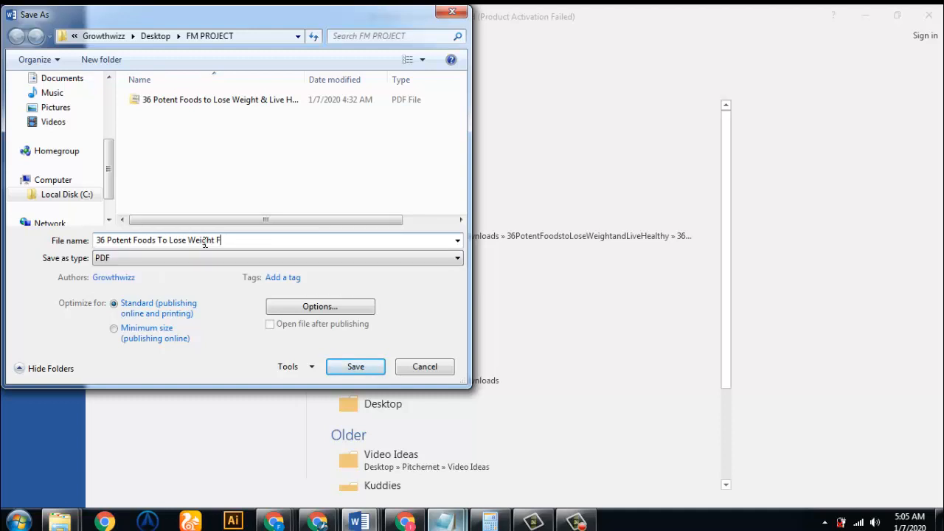
text(ree)
click(356, 367)
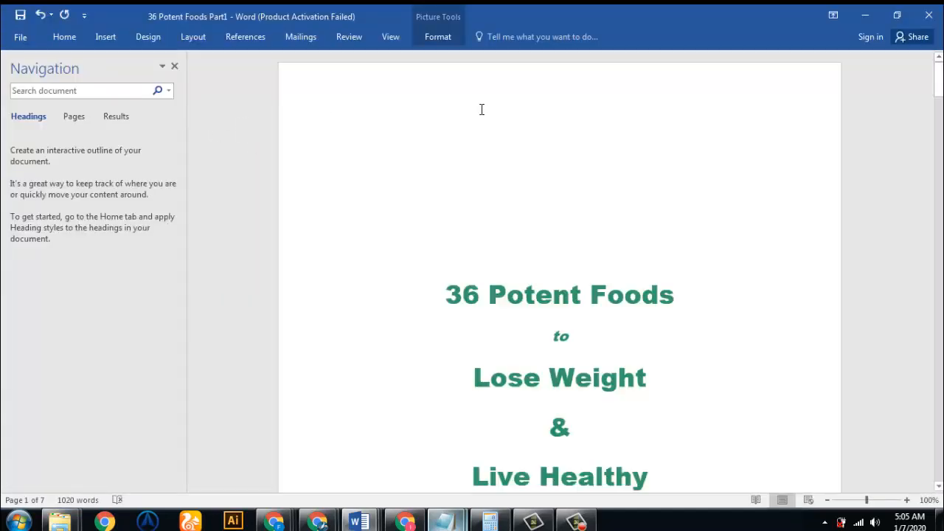
click(481, 109)
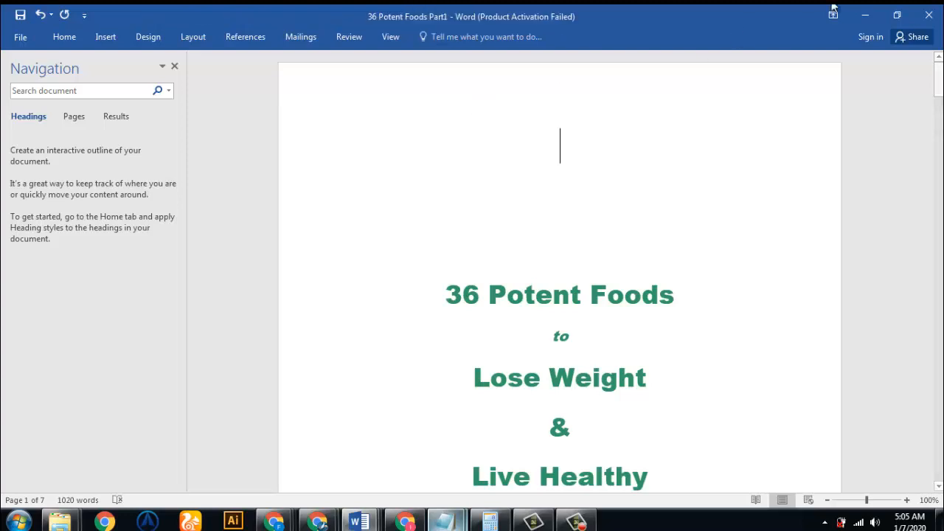
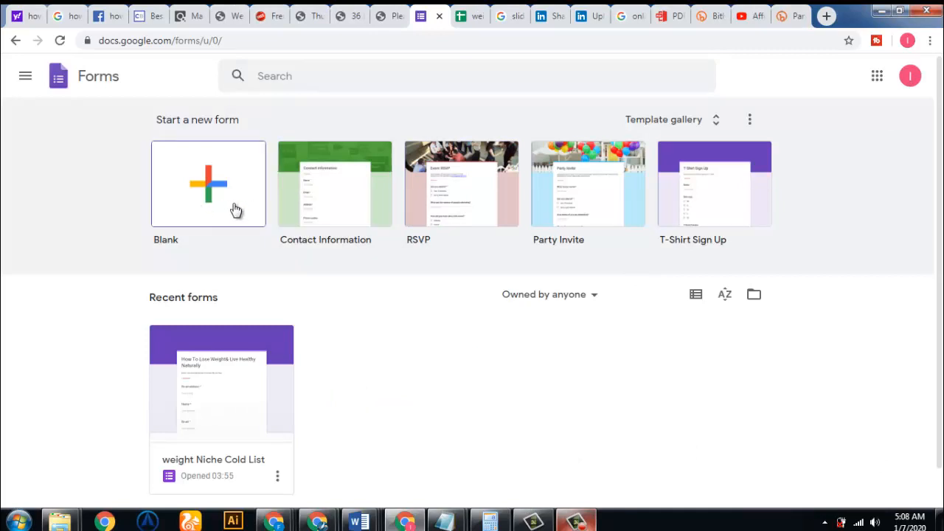
Create a new blank form in Google Forms and dismiss the tip about speeding up form creation
click(278, 478)
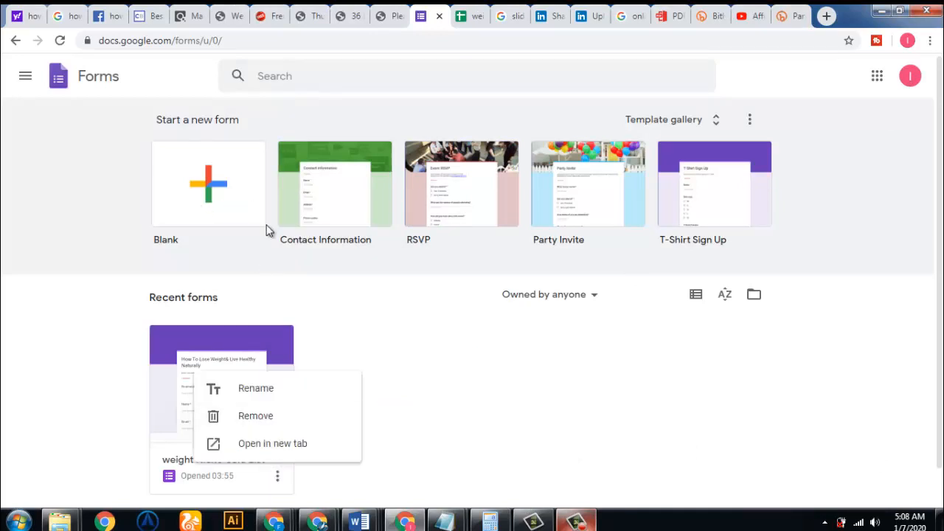
click(212, 185)
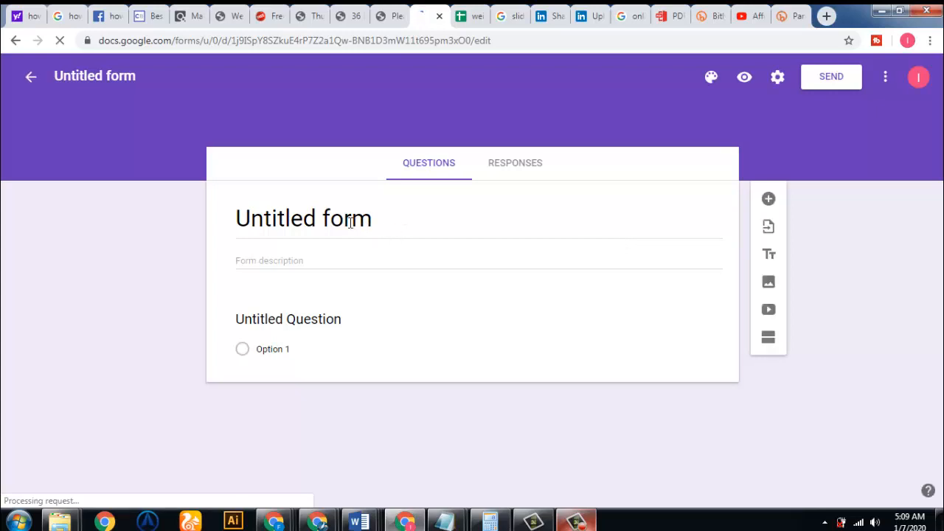
click(350, 221)
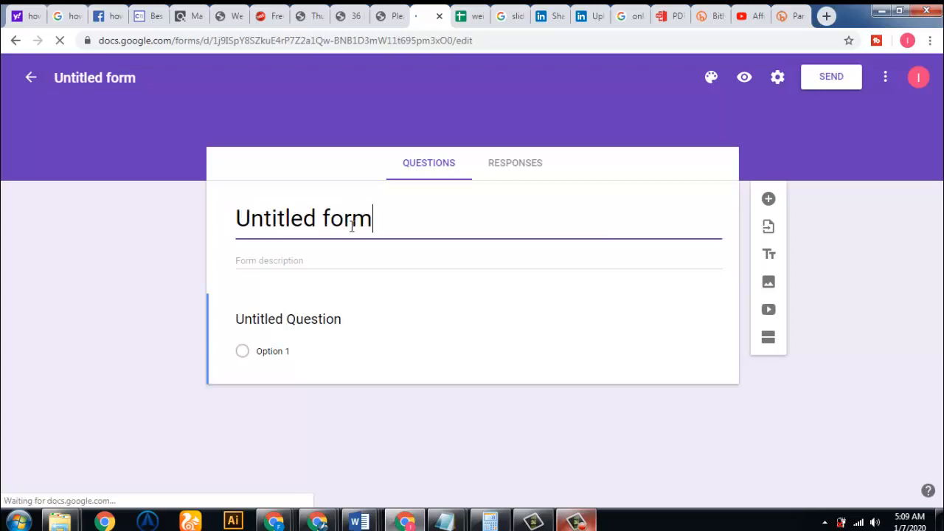
click(347, 220)
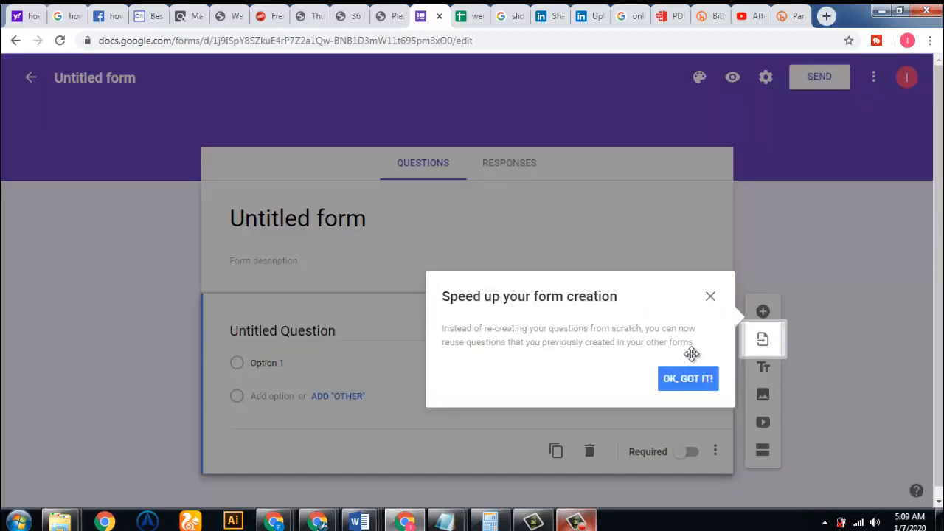
click(690, 383)
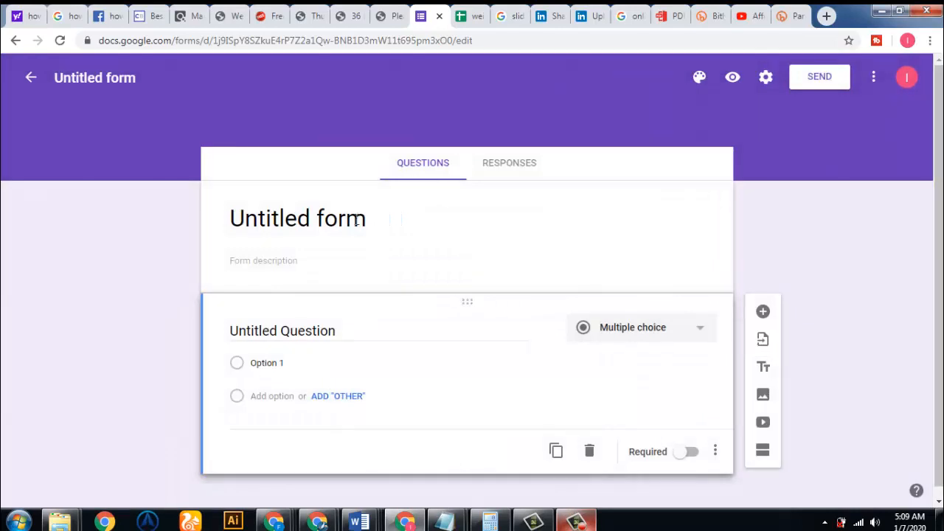
Replace the default form title with "Get The Full Of"
click(355, 220)
click(380, 217)
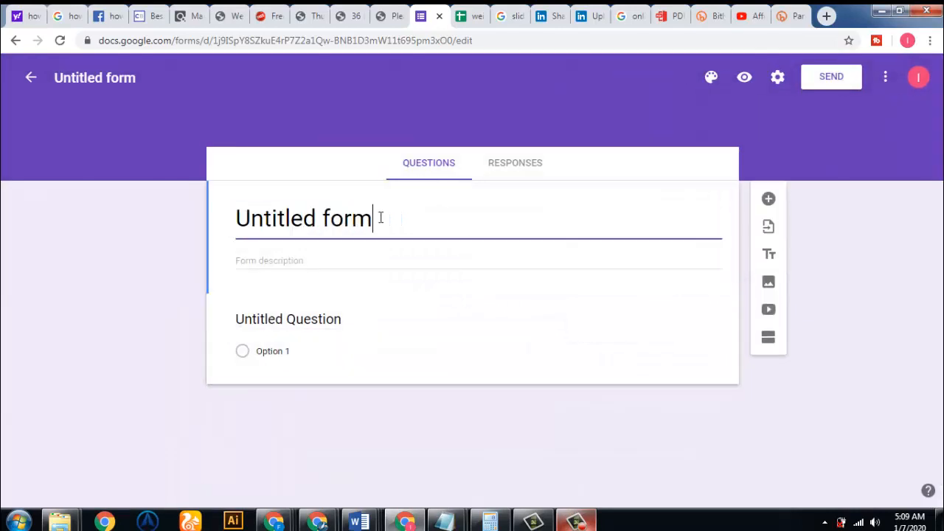
double_click(380, 217)
key(ctrl+a)
key(BackSpace)
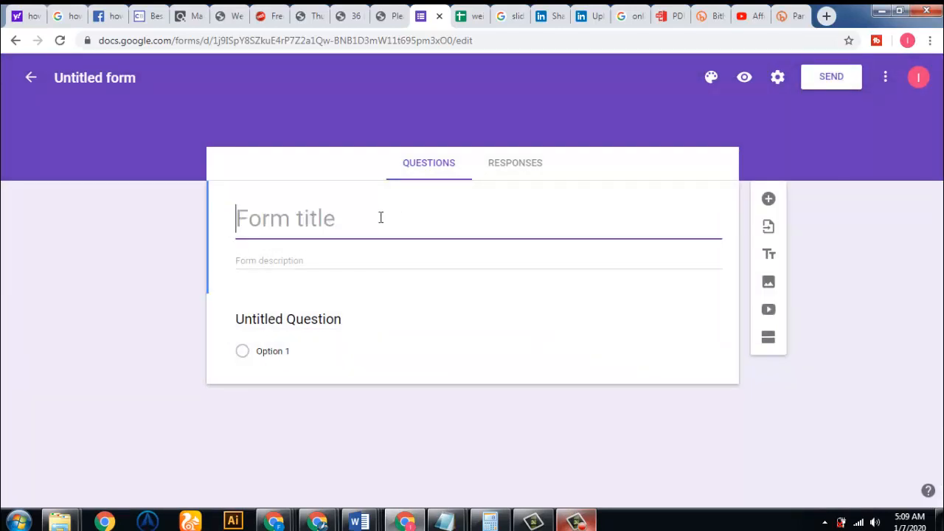
text(Get )
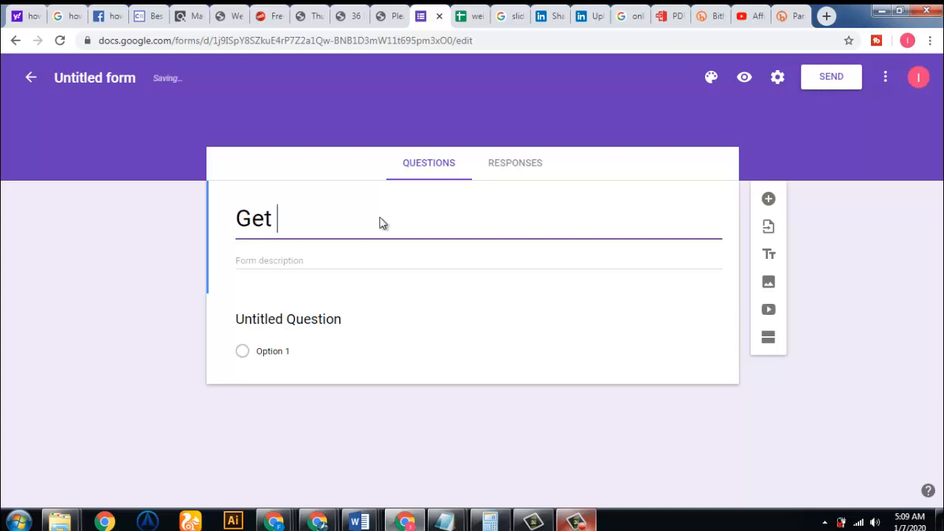
text(T)
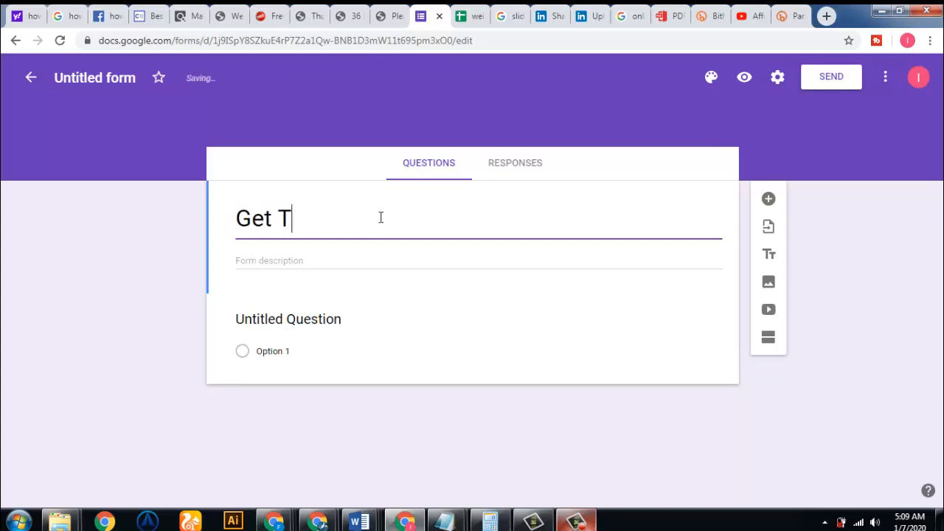
text(he Fu)
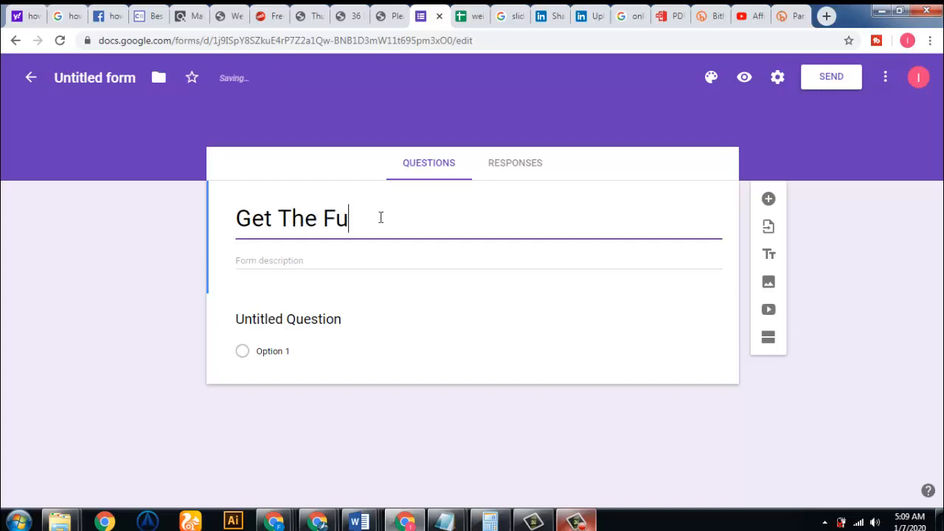
text(ll o)
key(BackSpace)
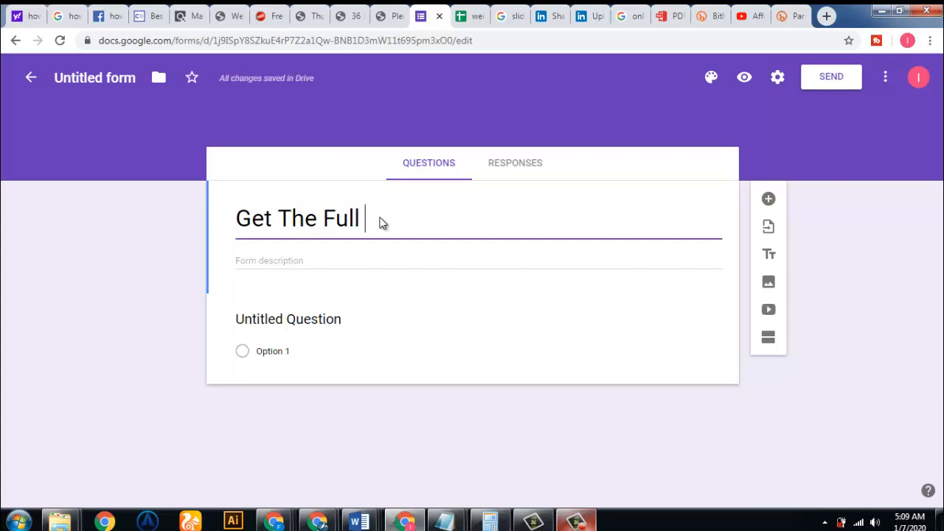
text(Of)
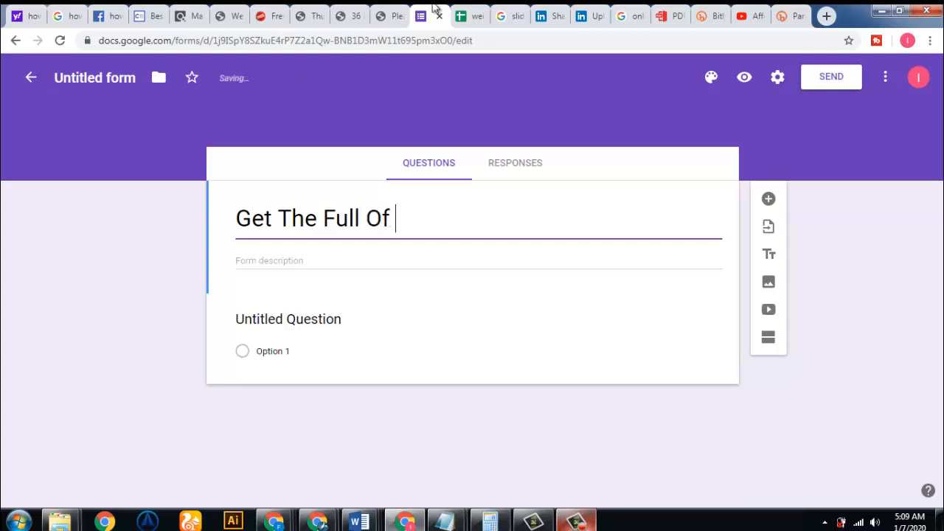
Copy the title "36 Potent Foods to Lose Weight & Live Healthy" from the ebook PDF and append it to the form title
click(478, 11)
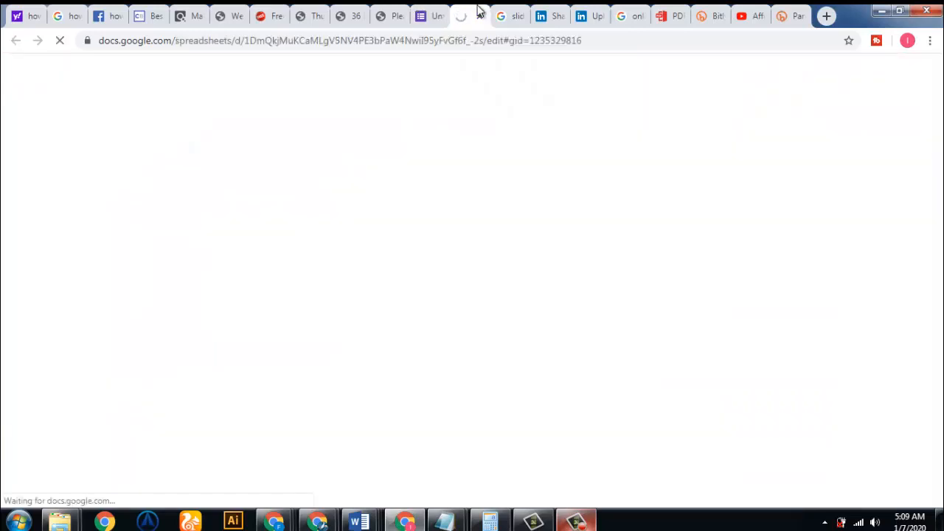
click(431, 12)
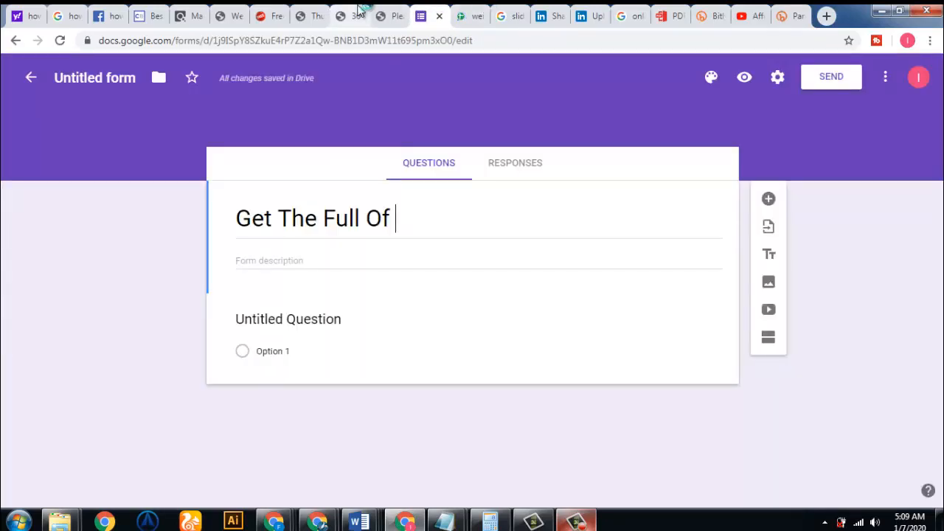
click(360, 10)
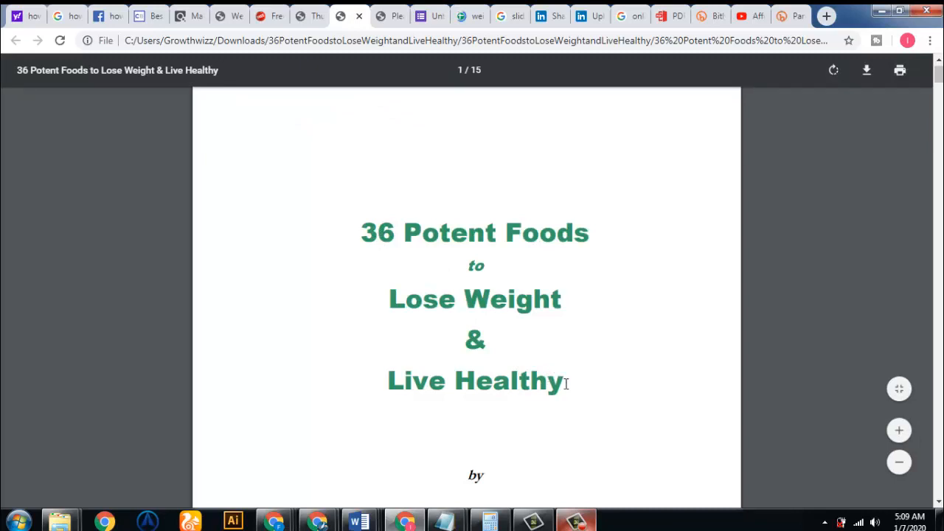
drag(361, 233, 566, 383)
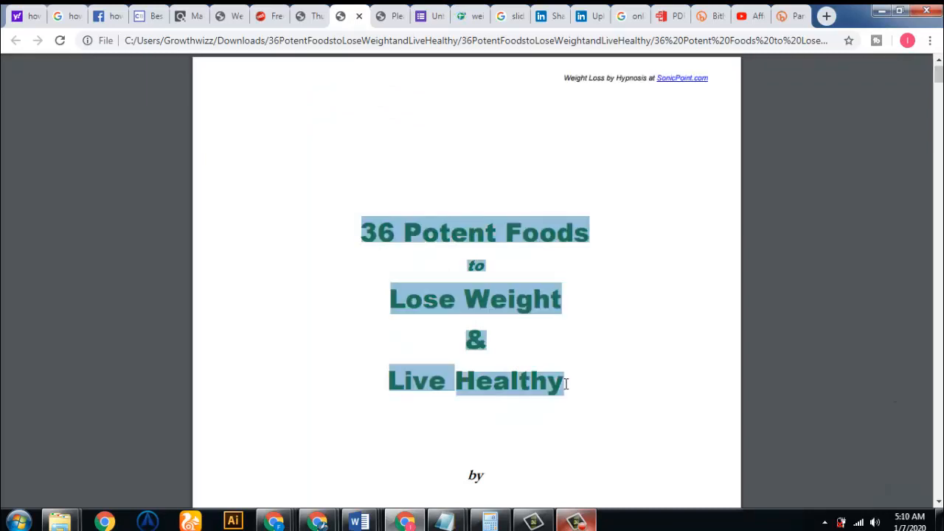
right_click(566, 384)
click(592, 395)
click(431, 15)
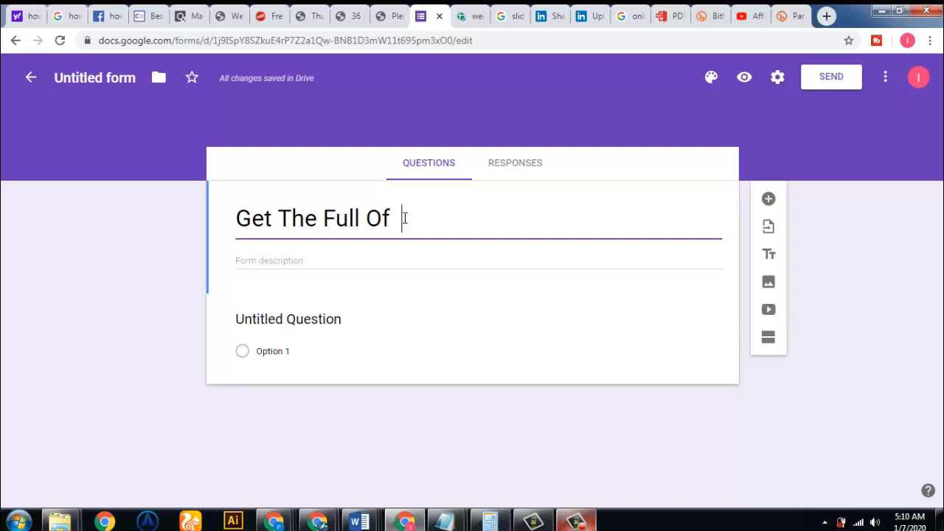
right_click(404, 217)
click(449, 302)
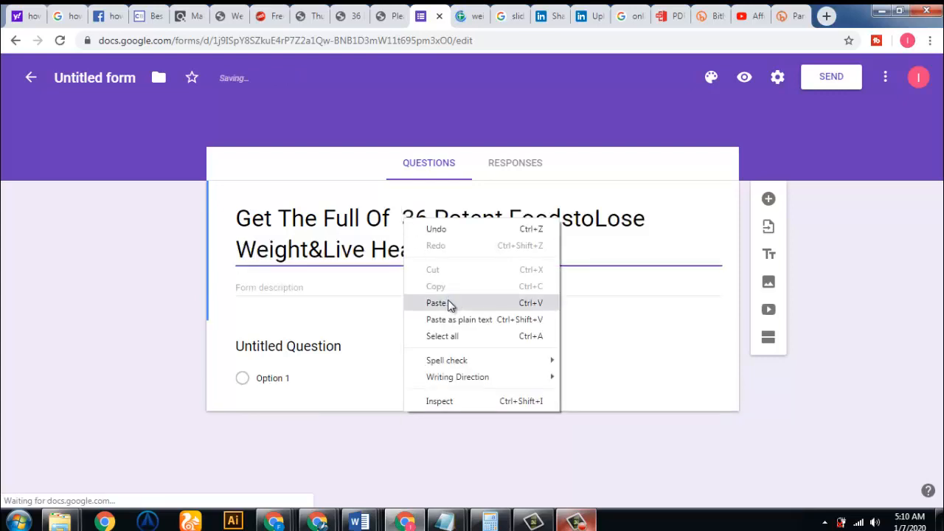
Fix the spacing and capitalization of the pasted form title so it reads "36 Potent Foods To Lose Weight & Live Healthy"
click(393, 219)
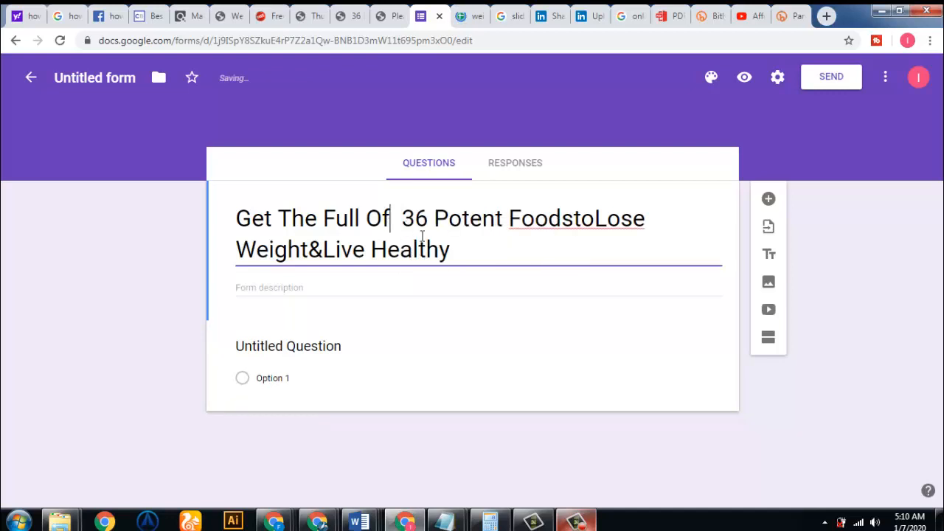
click(574, 219)
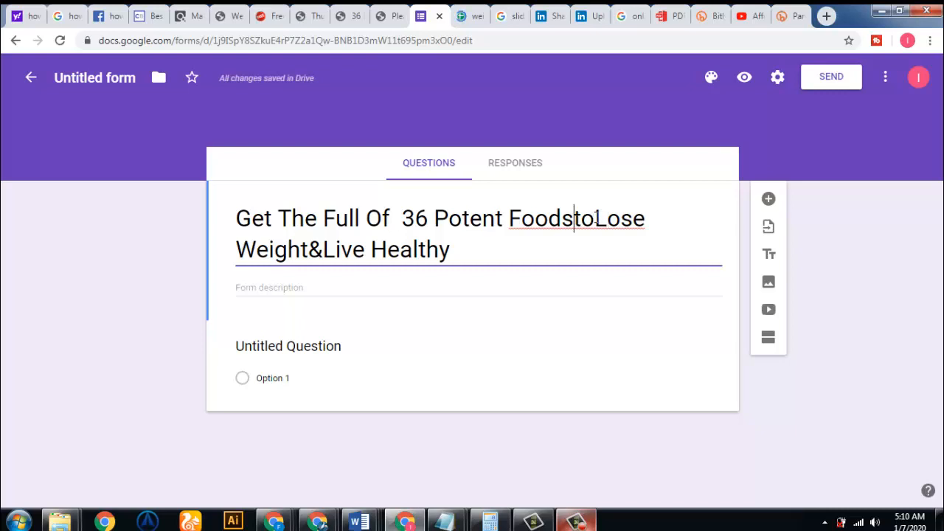
click(599, 218)
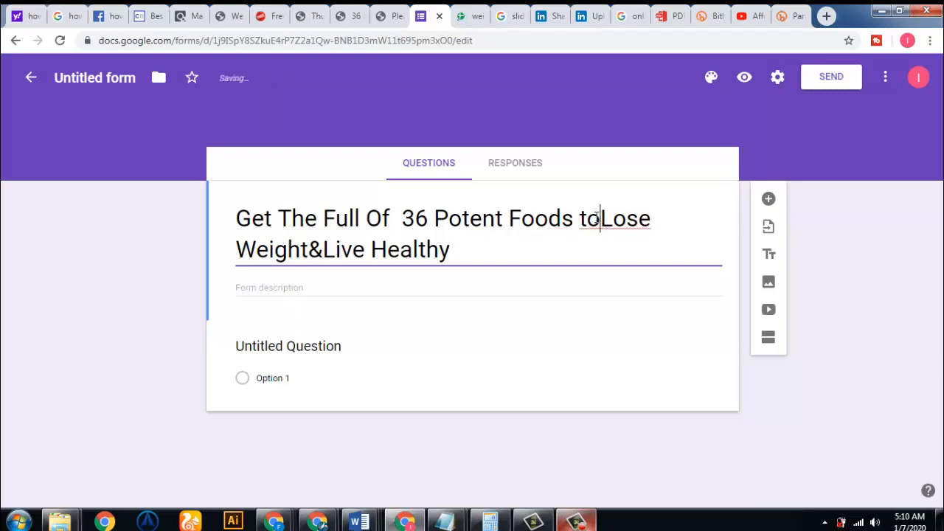
click(584, 218)
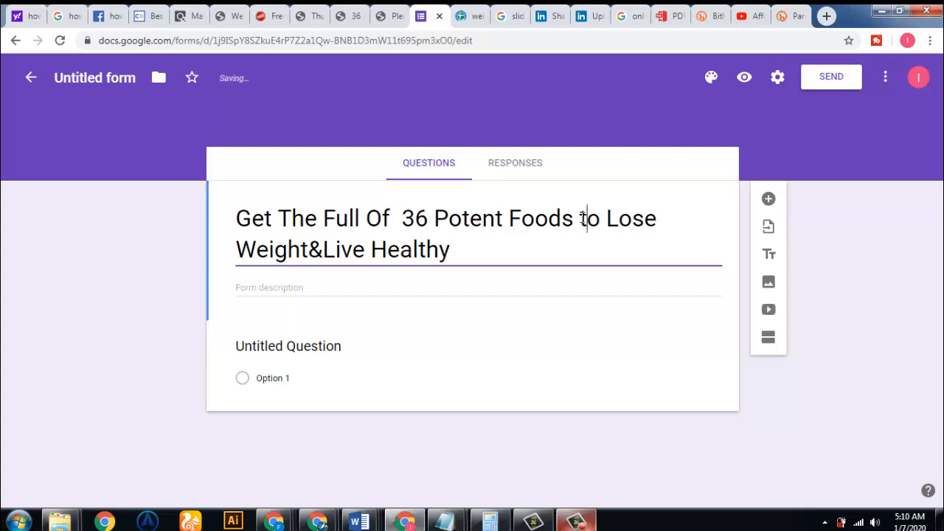
key(shift+Left)
text(T)
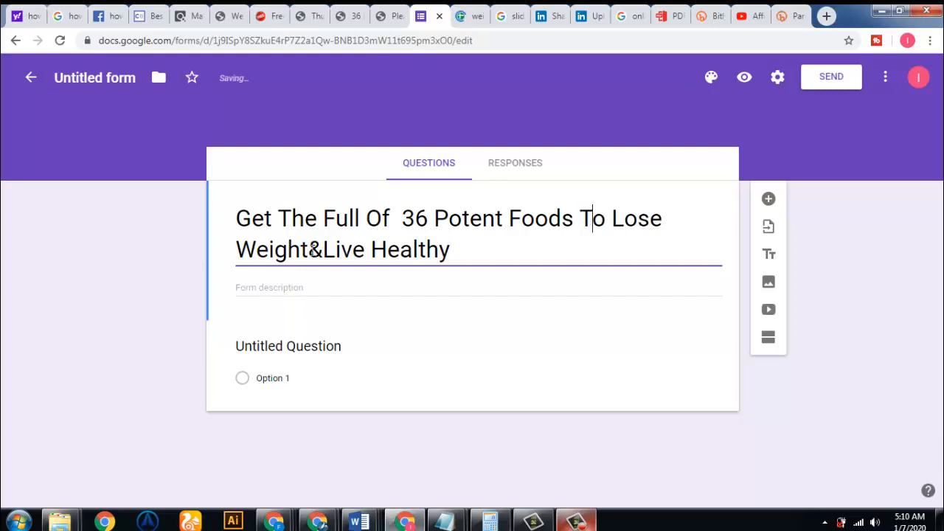
click(311, 249)
key(Right)
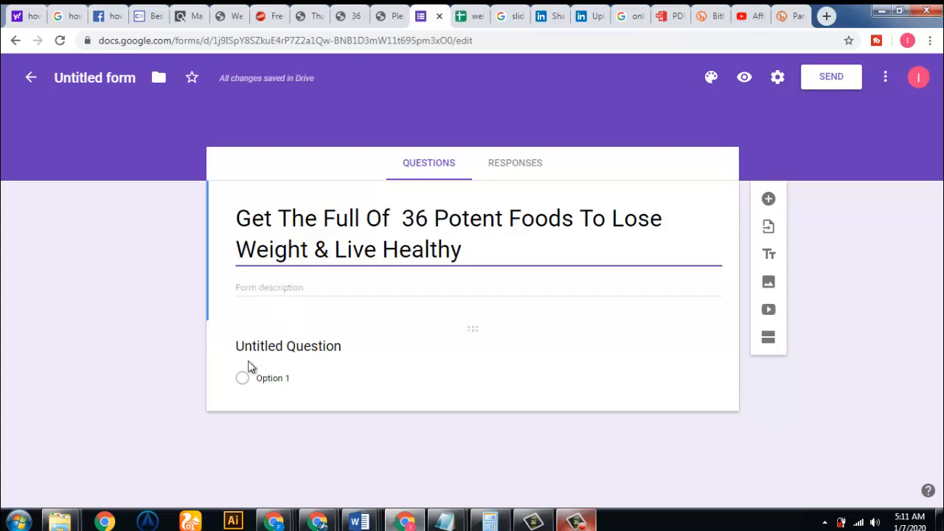
Turn the untitled question into a required short-answer question titled "Verify Name"
click(331, 355)
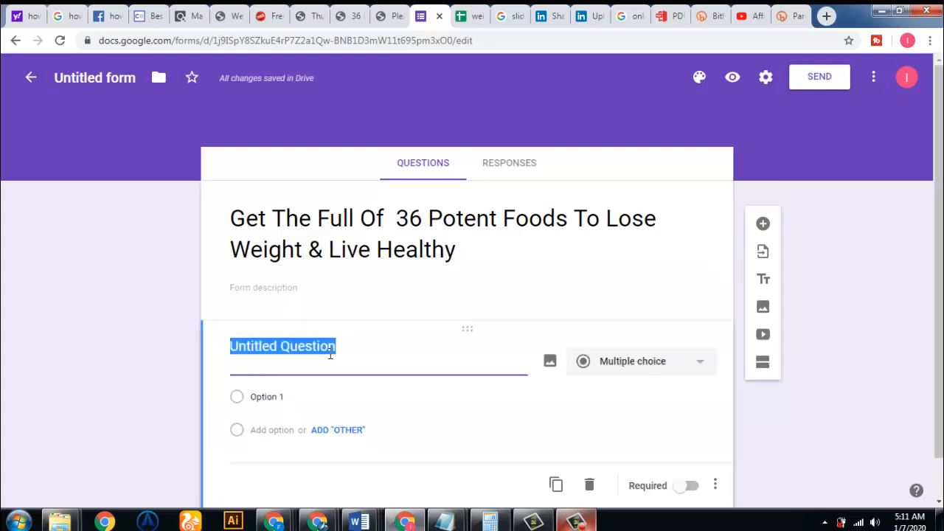
click(693, 363)
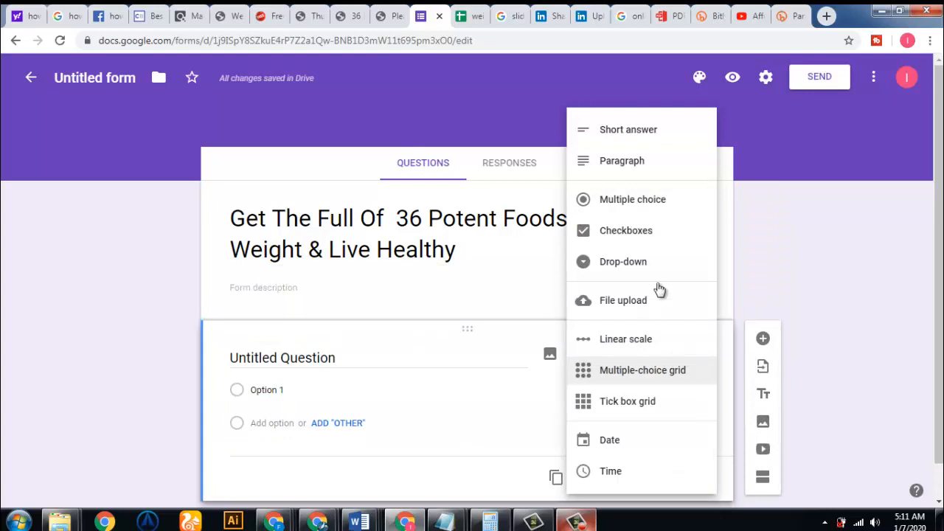
click(640, 136)
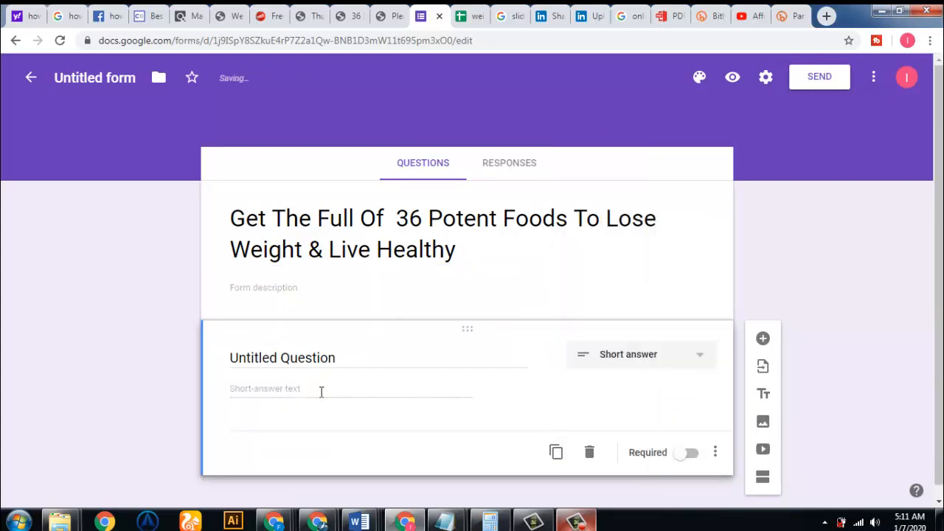
click(305, 361)
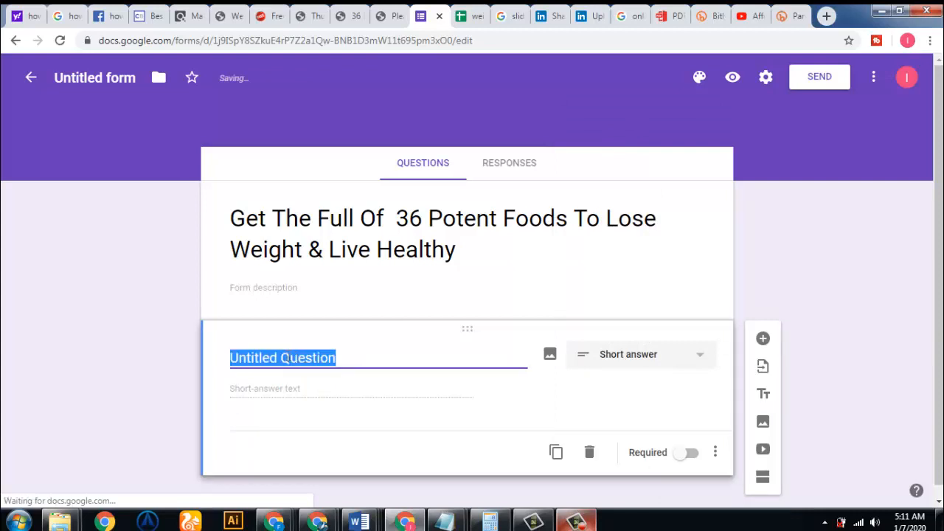
text(V)
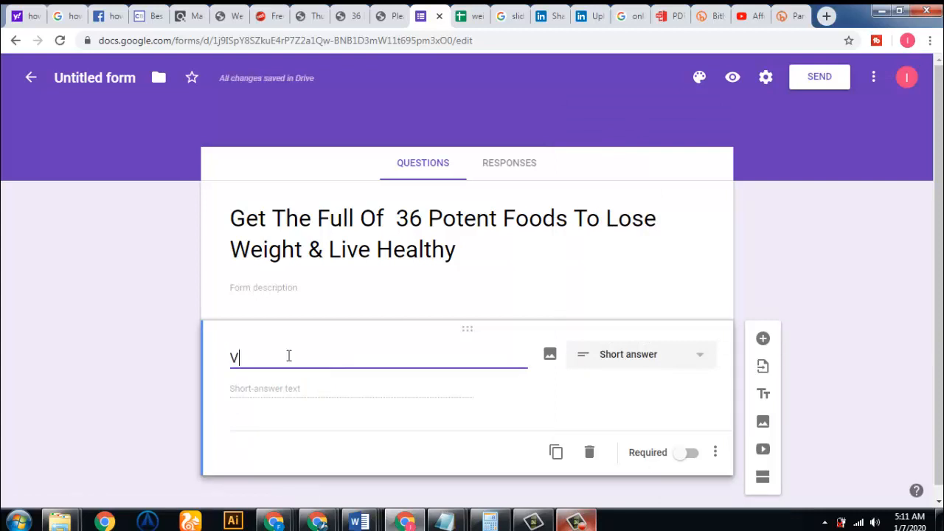
text(erify )
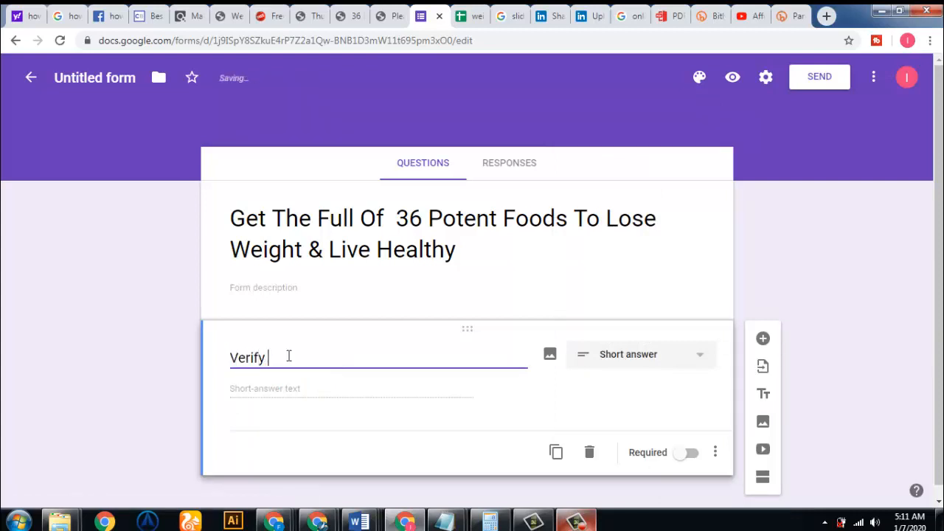
text(Name)
click(687, 454)
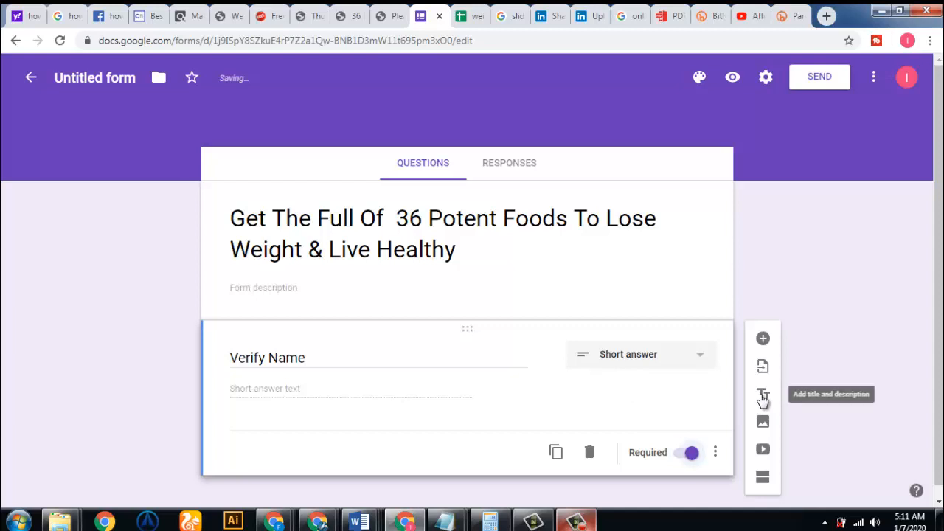
Add a second question below Verify Name and title it "Valid Email To Get Acess To"
click(763, 339)
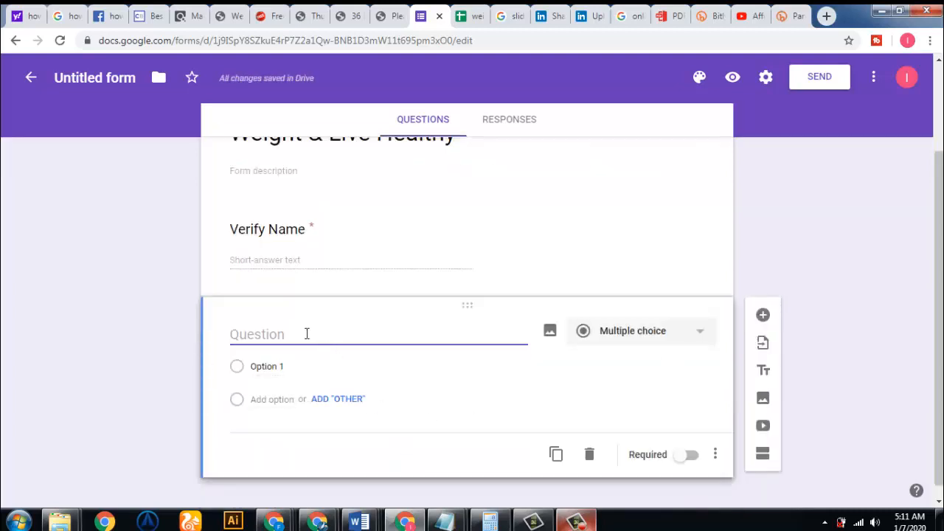
text(Valid Ema)
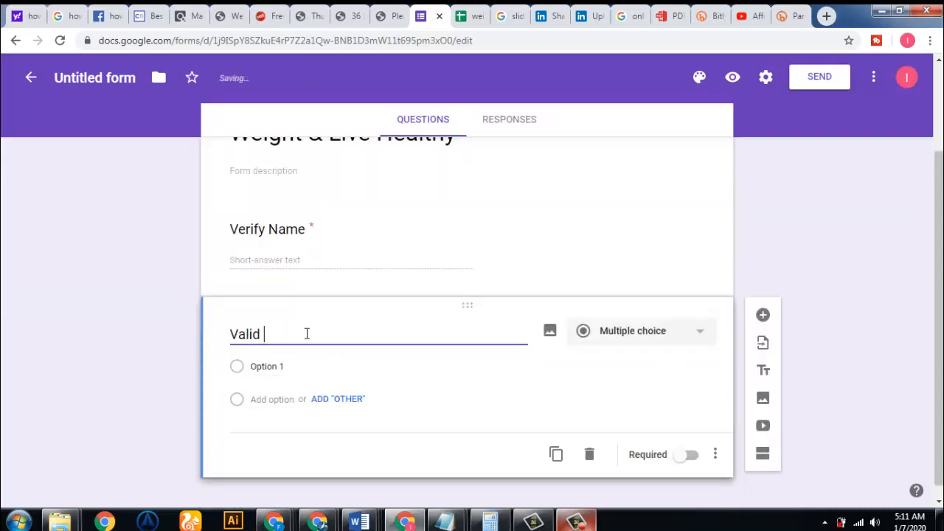
text(il )
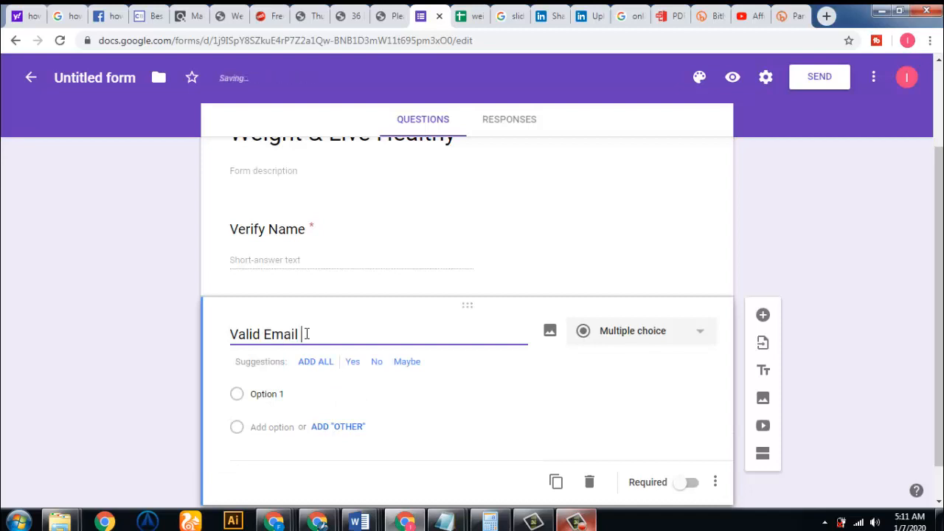
text(TO)
key(BackSpace)
text(o)
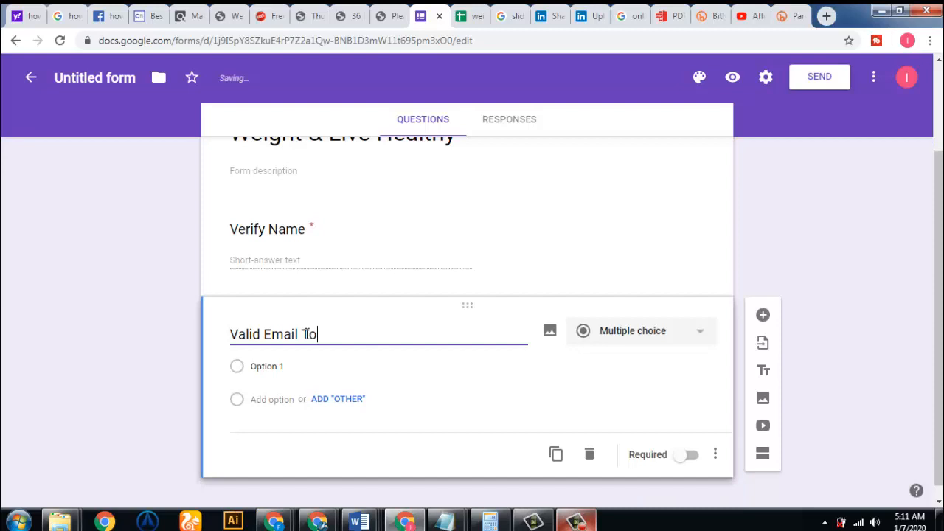
text( G)
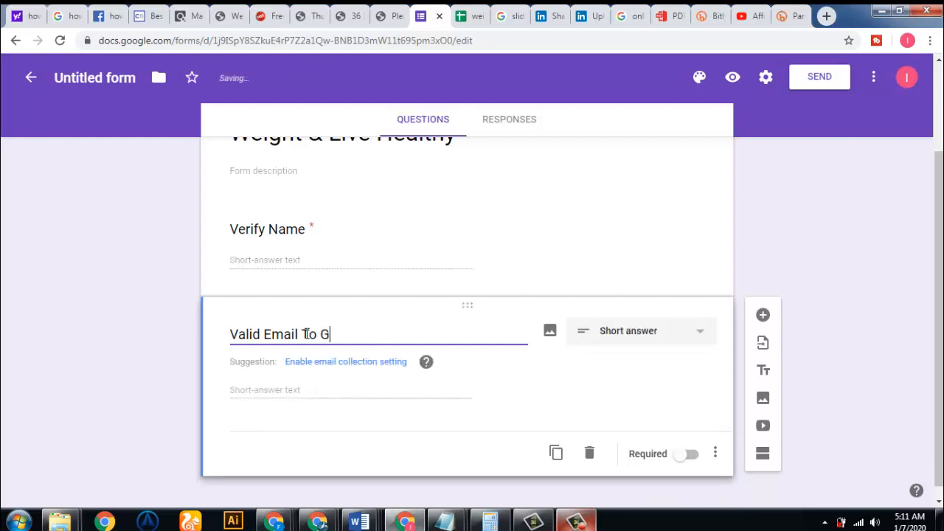
text(et Acess To)
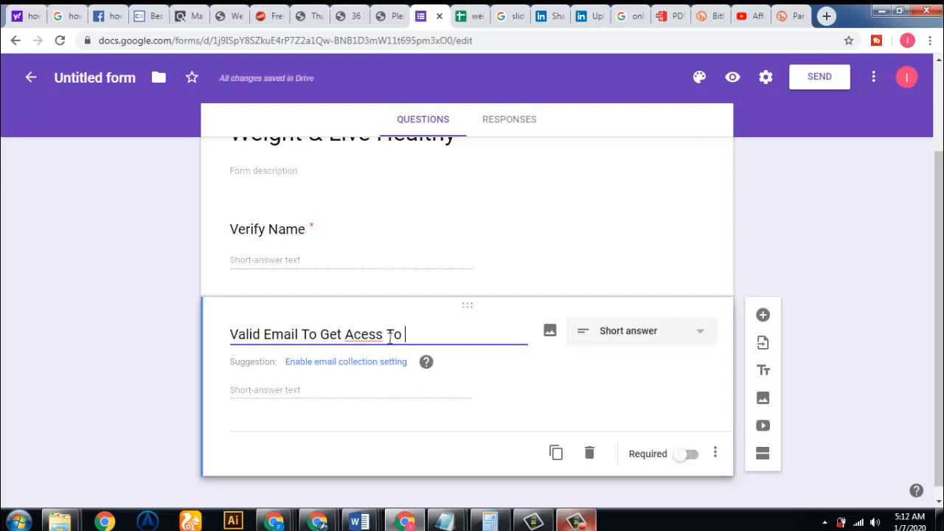
Remove the trailing space from the email question's title and correct the misspelled word to "Access"
double_click(416, 334)
click(417, 337)
key(BackSpace)
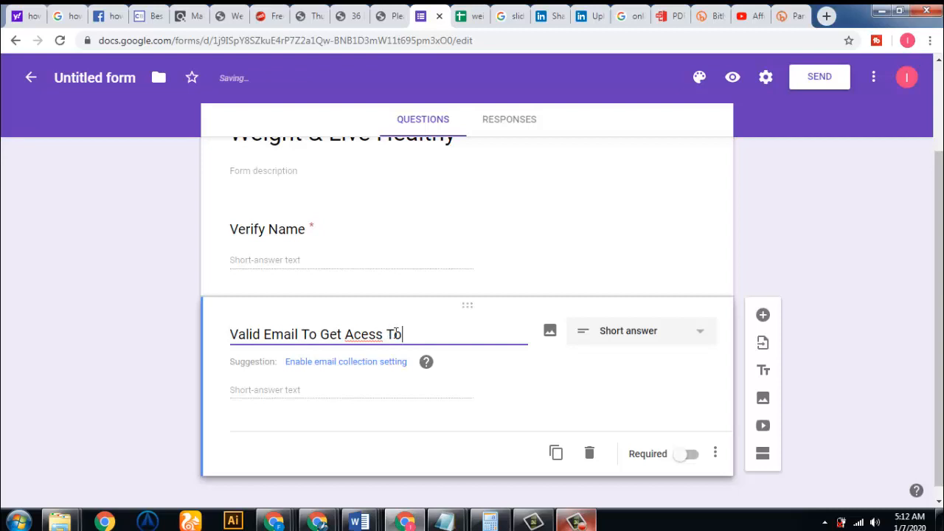
click(361, 334)
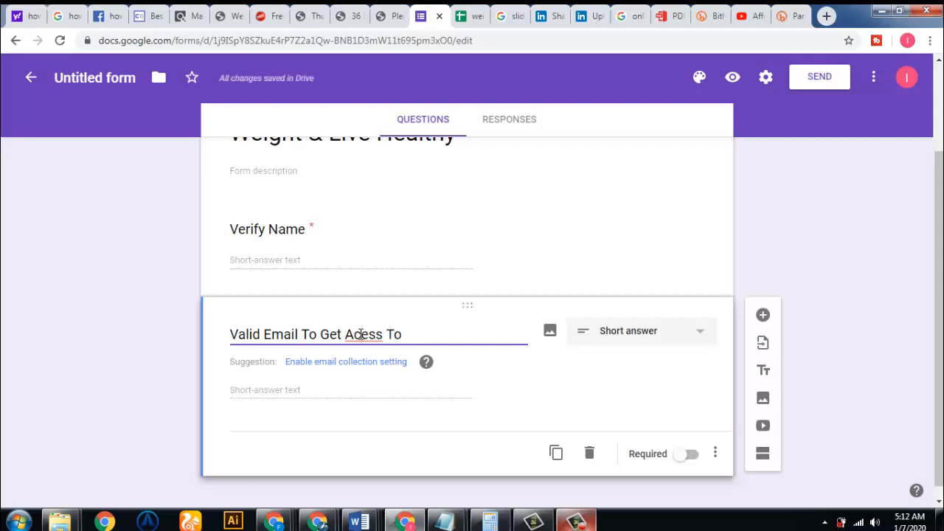
text(cc)
double_click(362, 334)
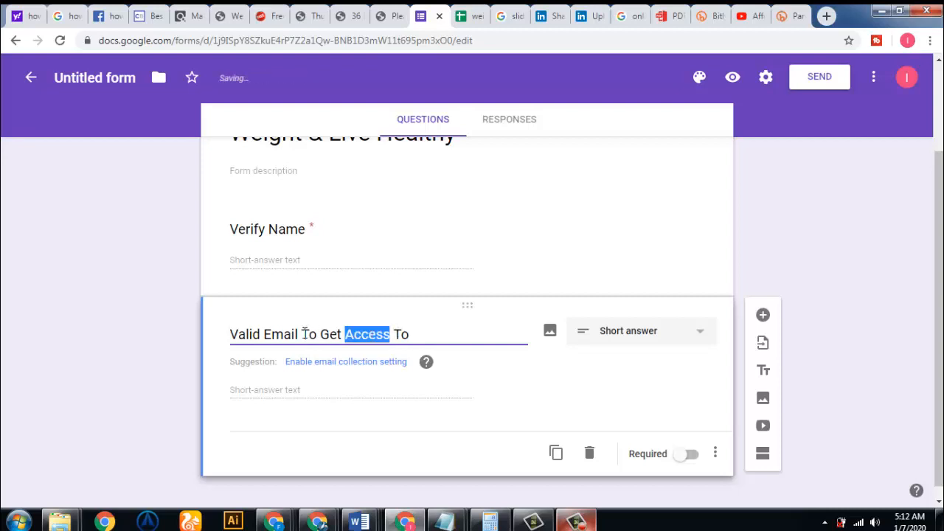
Shorten the second question's title to "Valid Email" and make the question required
drag(304, 333, 415, 337)
key(BackSpace)
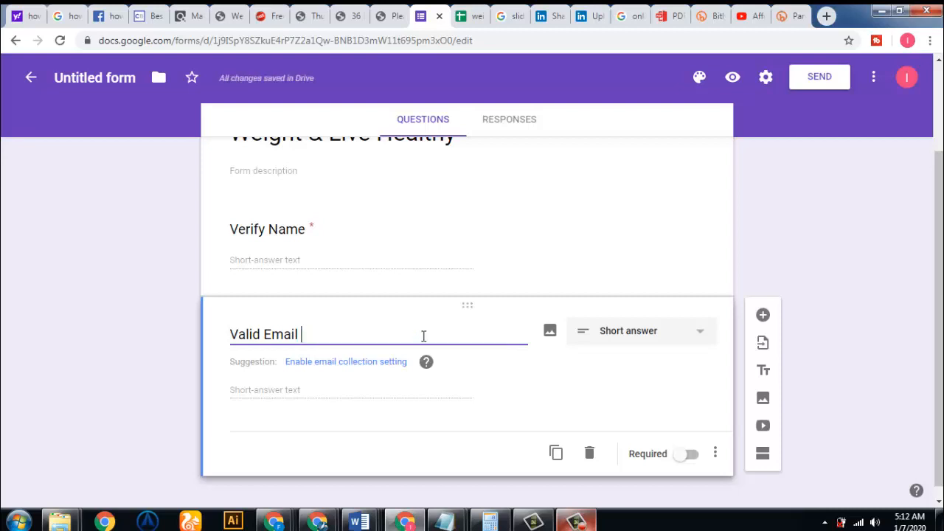
click(685, 460)
mouse_move(939, 361)
mouse_down()
mouse_move(939, 323)
mouse_move(939, 373)
mouse_move(939, 279)
mouse_move(940, 398)
mouse_move(940, 372)
mouse_up()
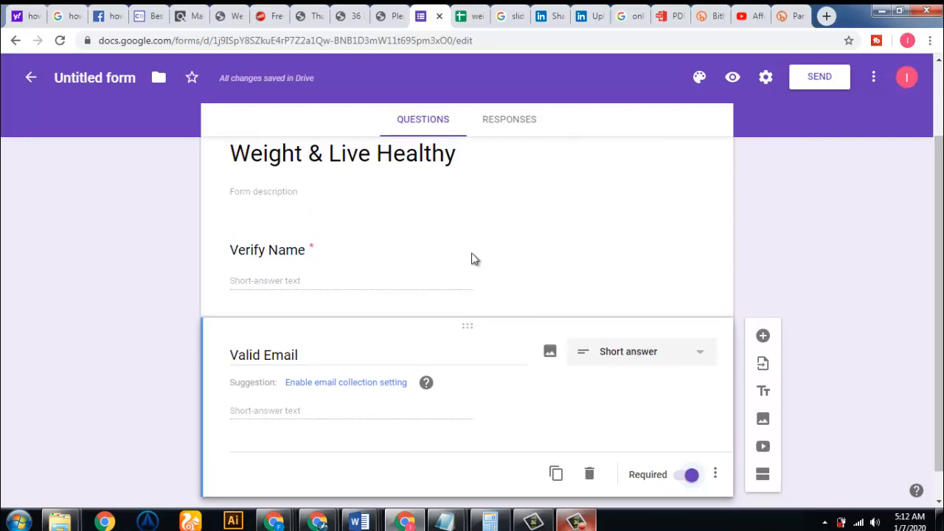
Rename the form file as "Weight Loss Hot List"
click(117, 76)
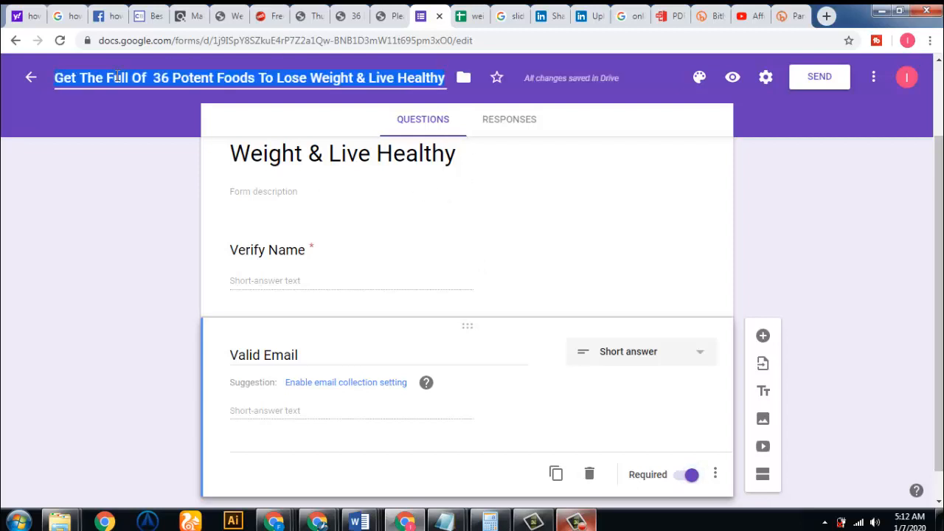
click(115, 77)
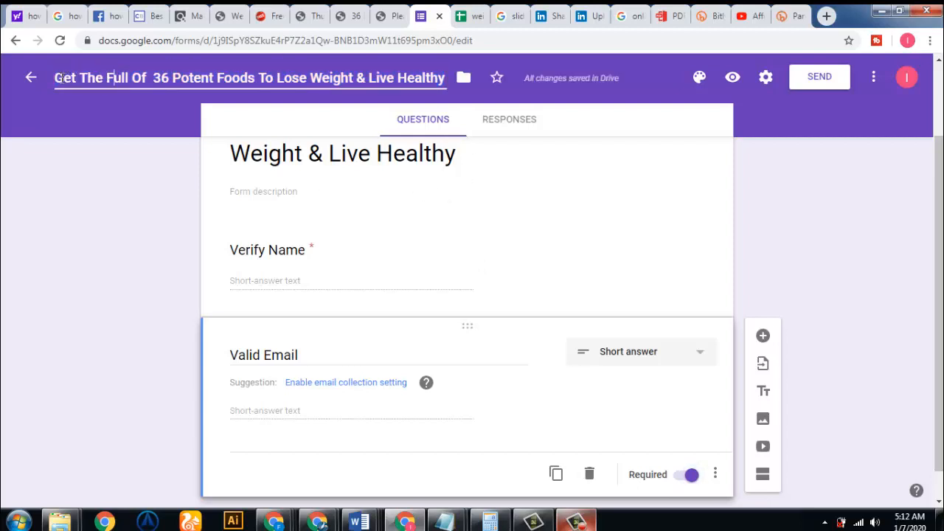
drag(59, 78, 480, 110)
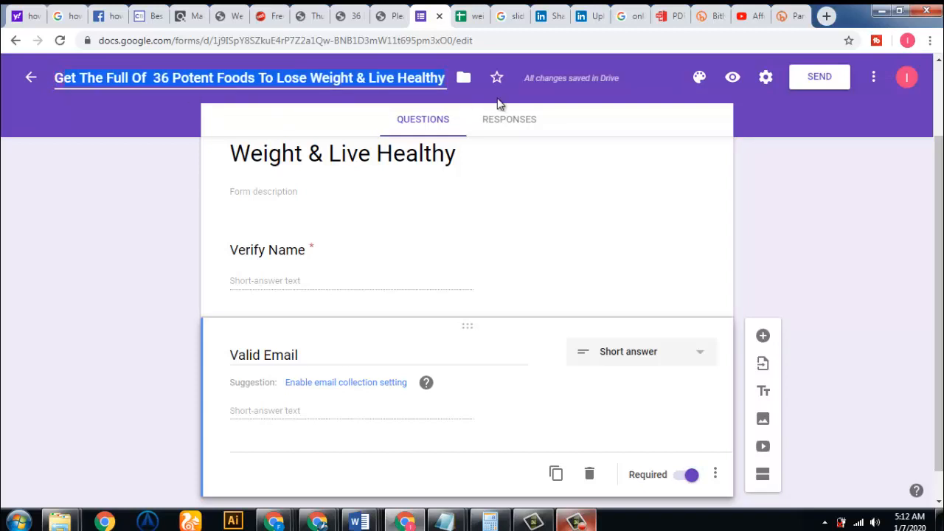
key(BackSpace)
text(U.)
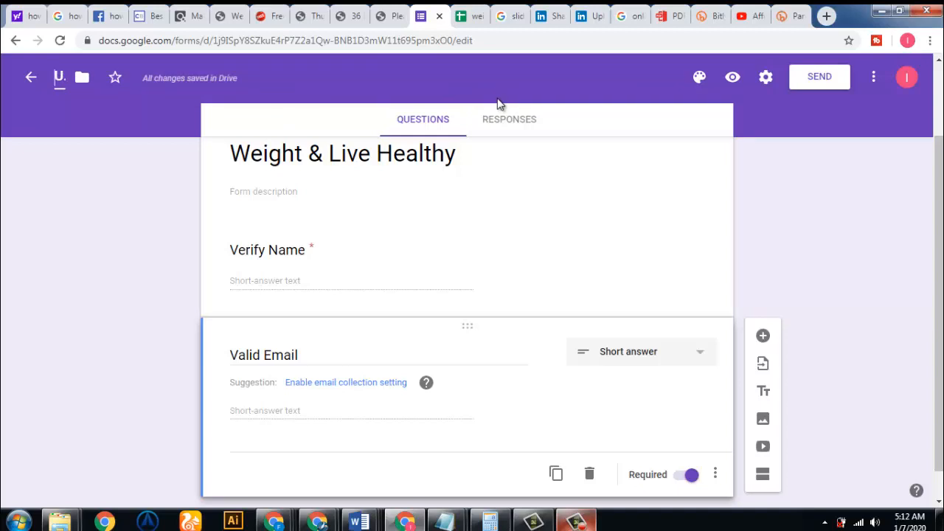
key(BackSpace)
text(We)
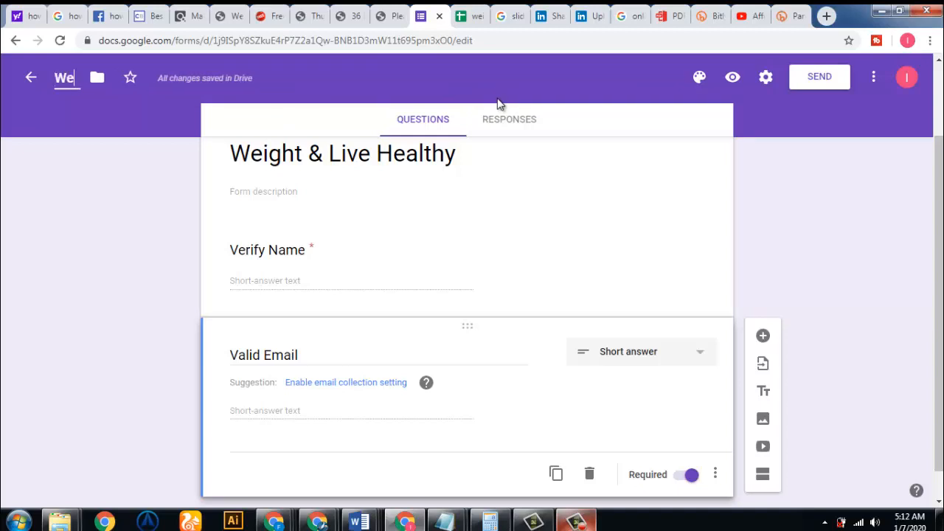
text(igh)
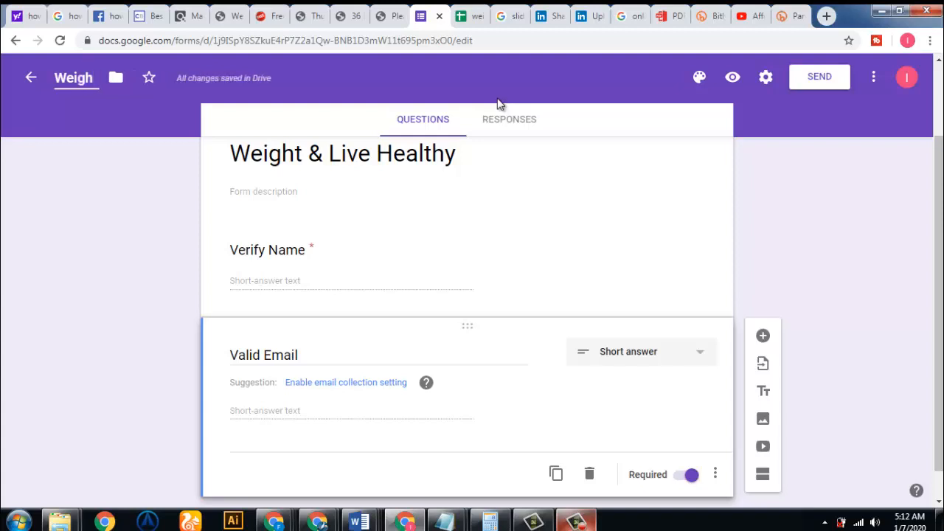
text(h)
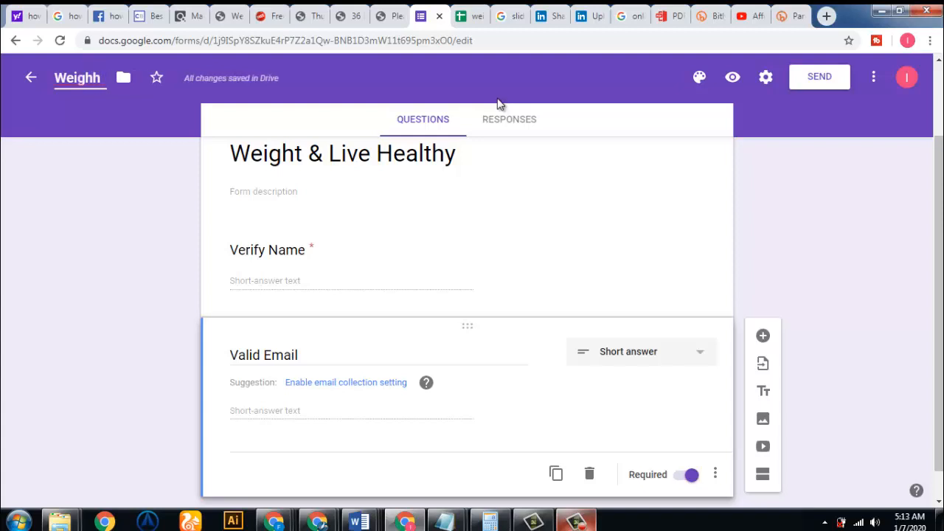
key(BackSpace)
text(t)
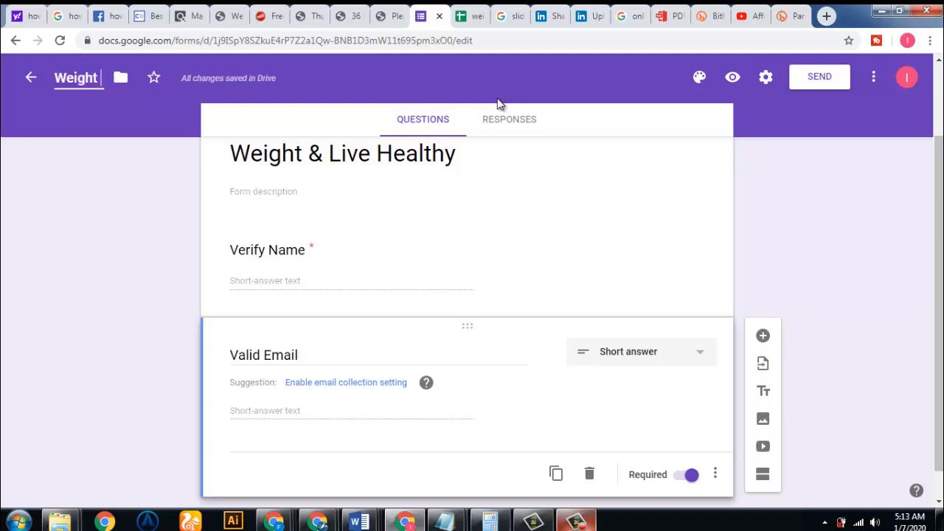
text( Loss)
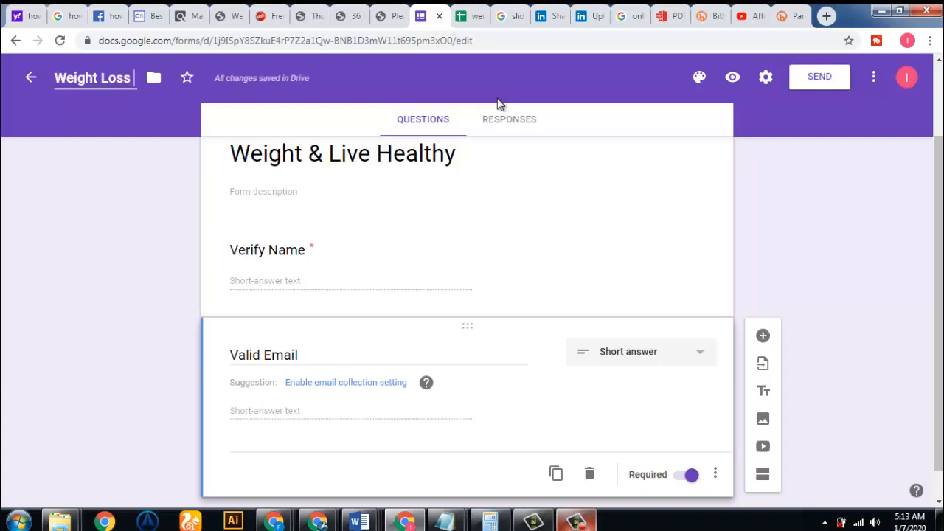
text( Hot)
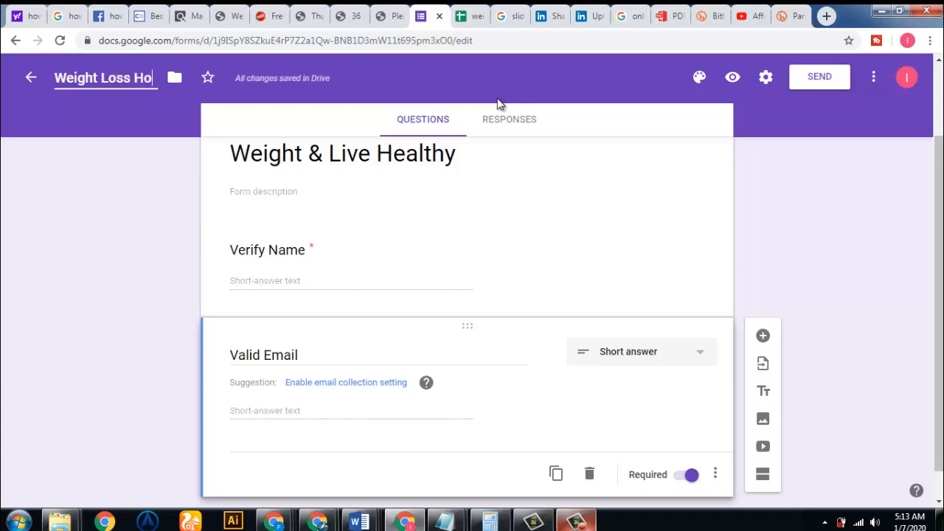
key(BackSpace)
key(BackSpace)
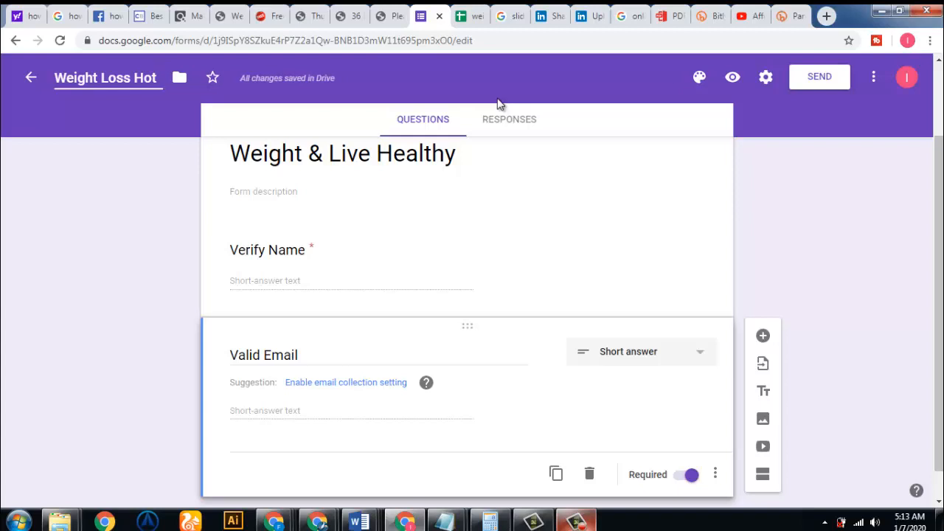
text(List)
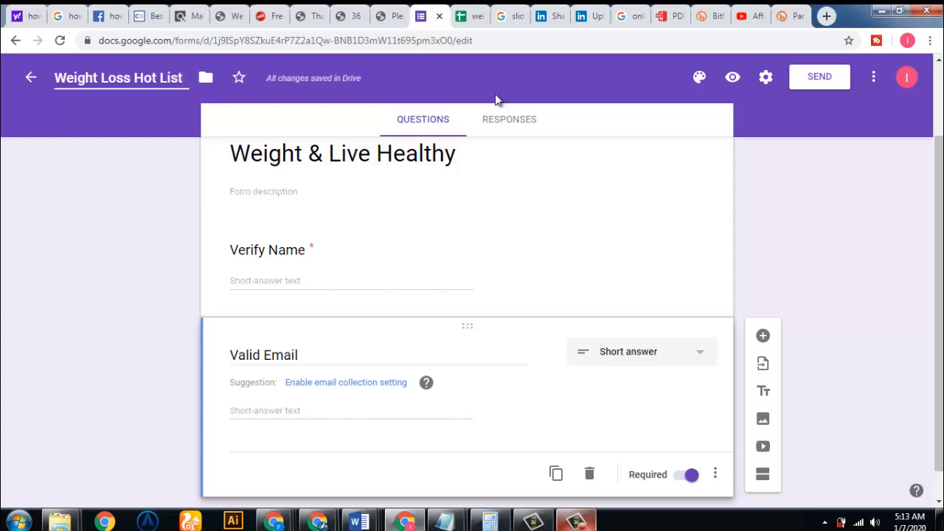
click(643, 214)
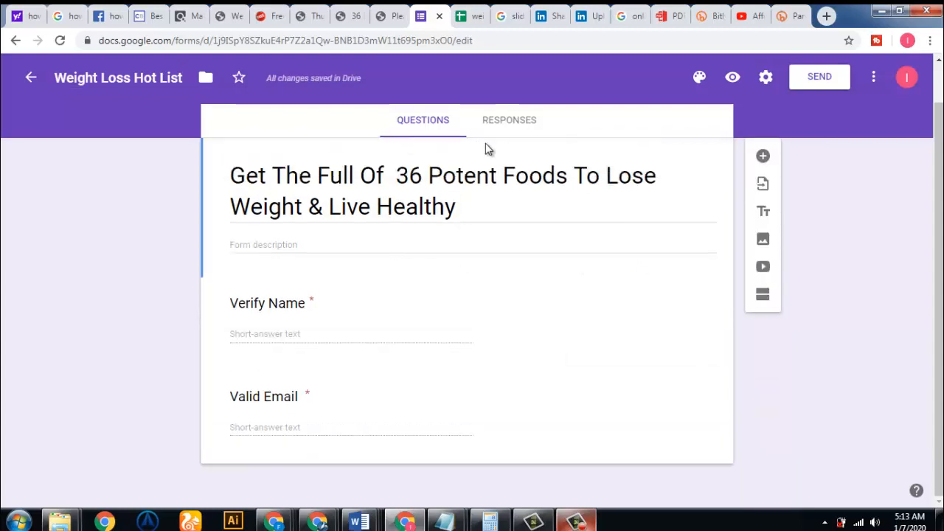
Create a new spreadsheet under the suggested name as the form's response destination and return to the form
click(514, 130)
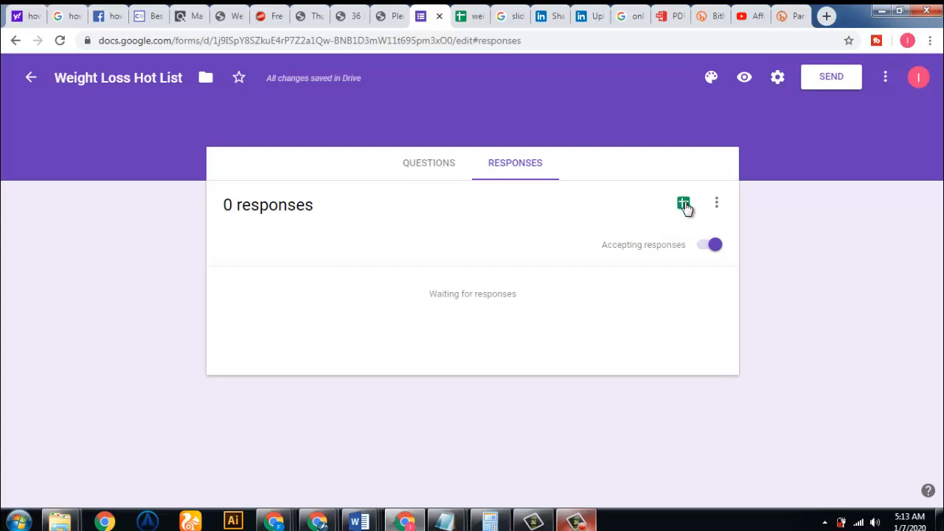
click(684, 204)
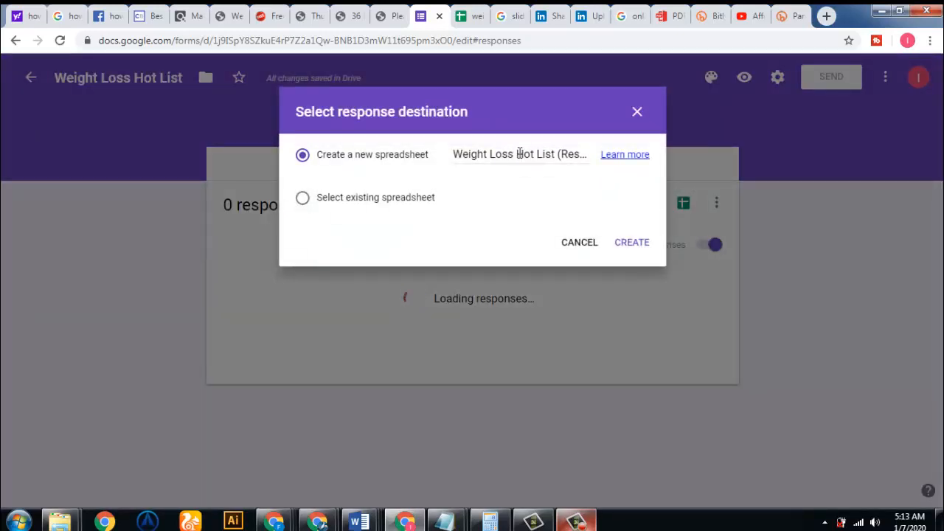
click(632, 243)
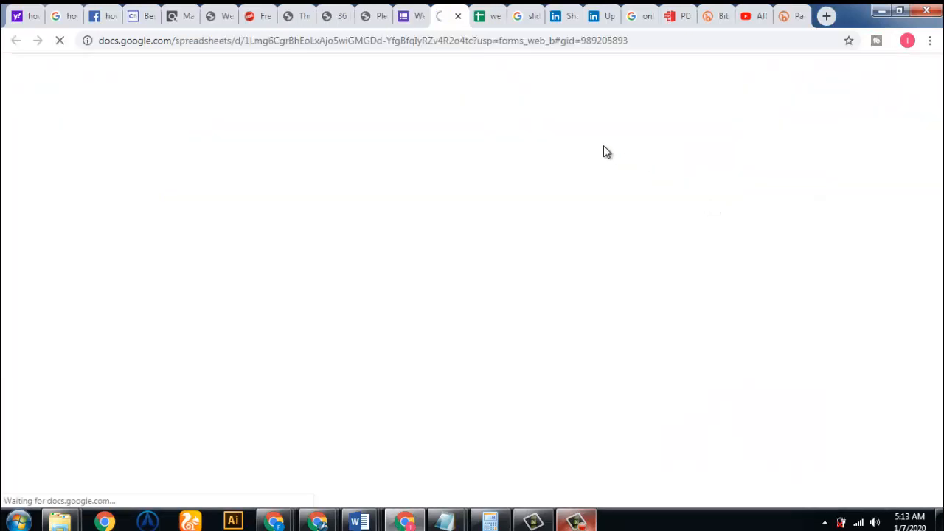
click(413, 12)
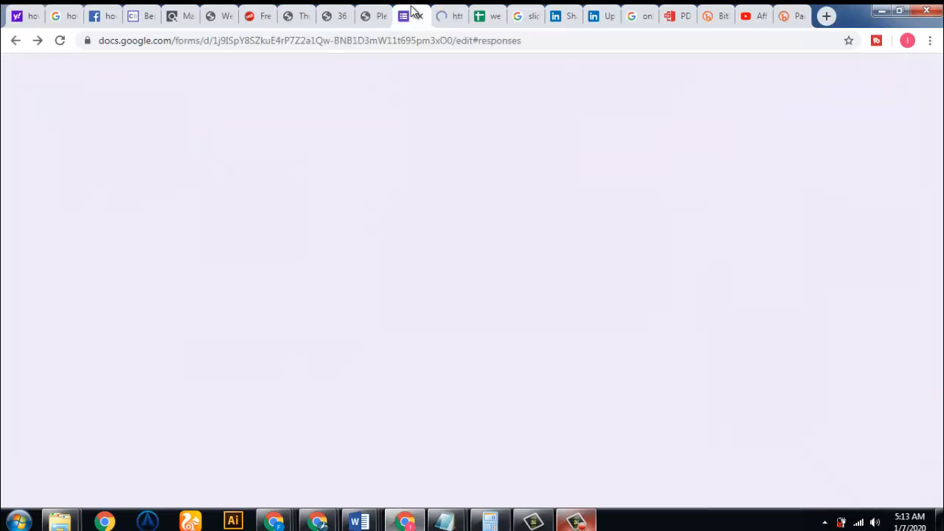
click(498, 8)
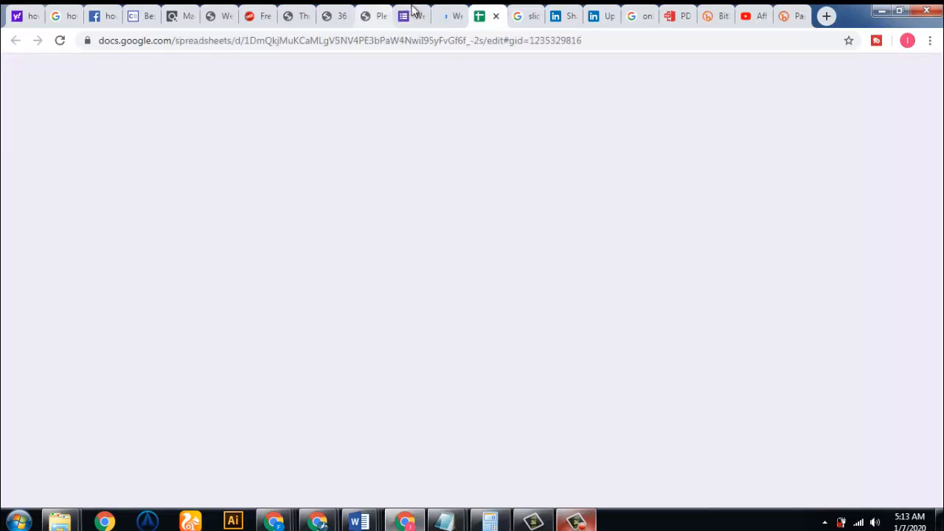
click(417, 11)
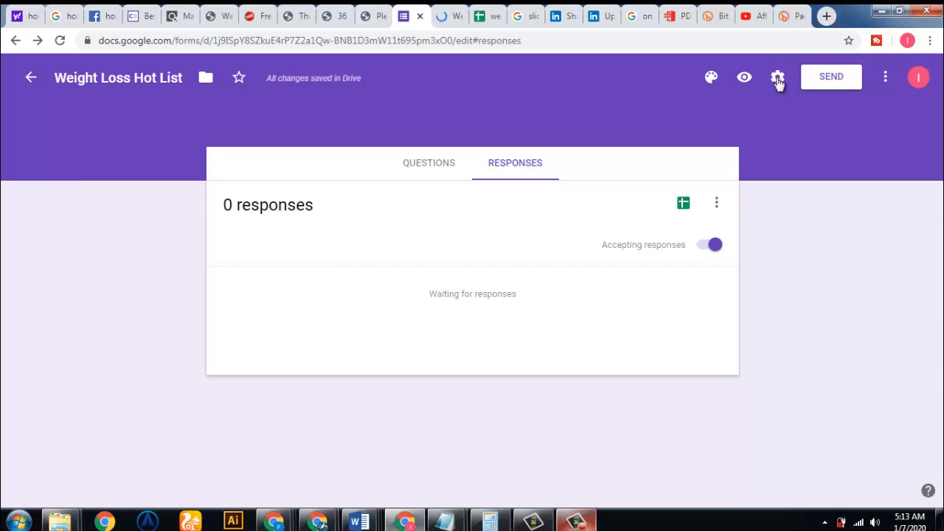
In the form settings, enable collecting email addresses and save the confirmation message "LINK TO DOWNLOAD FULL PDF"
click(778, 81)
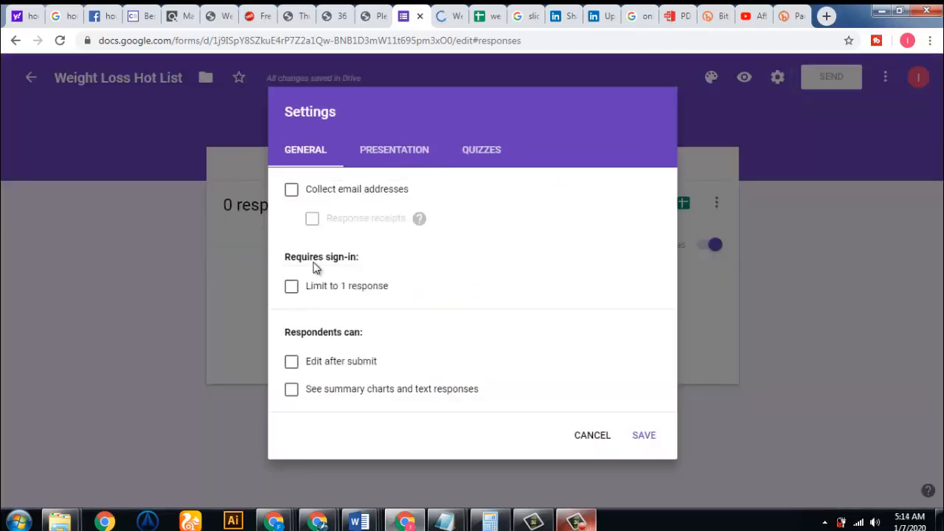
click(292, 191)
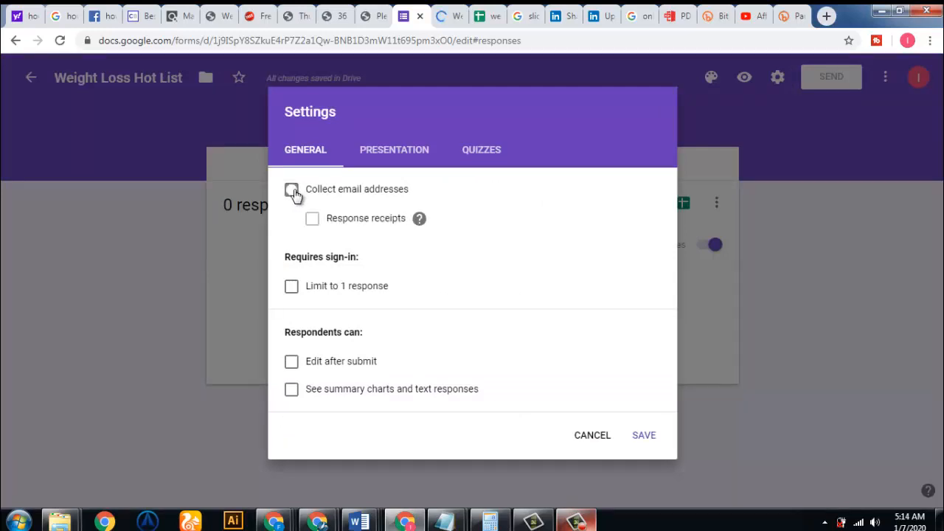
click(400, 153)
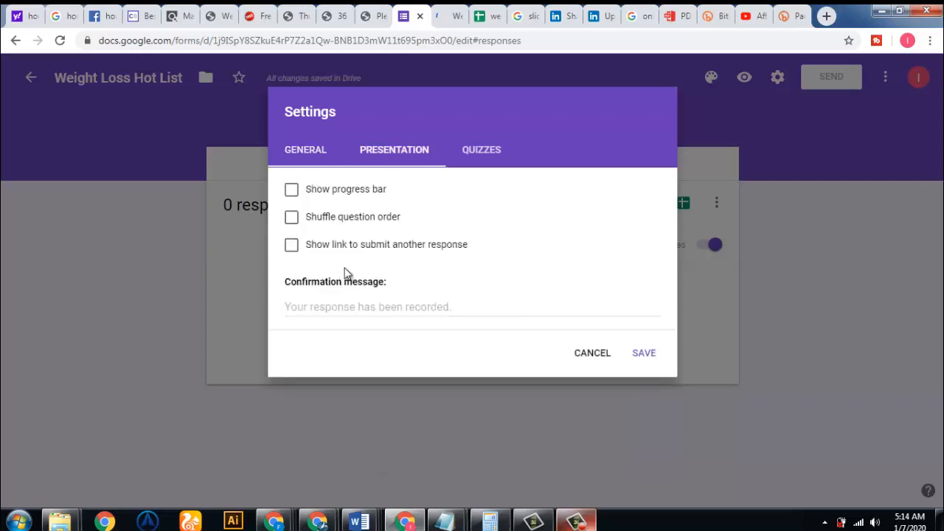
click(318, 310)
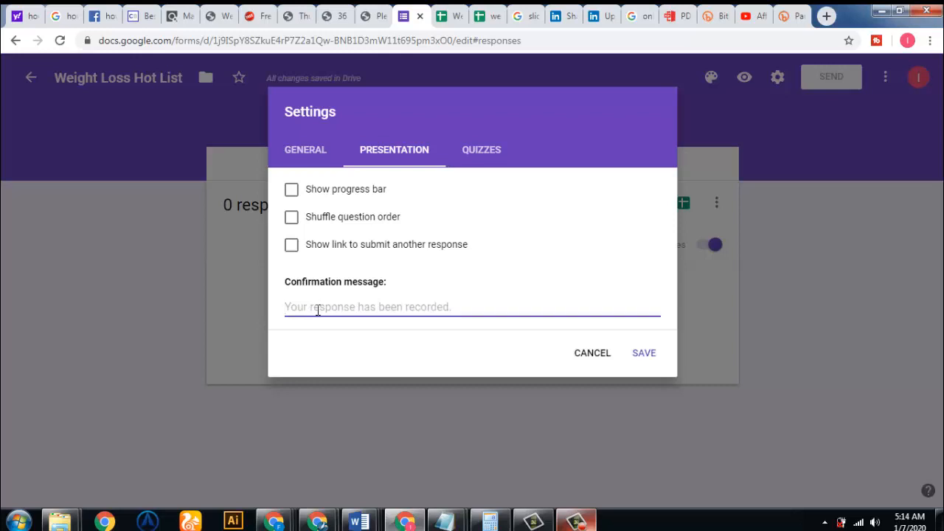
text(F)
key(BackSpace)
text(LINK R)
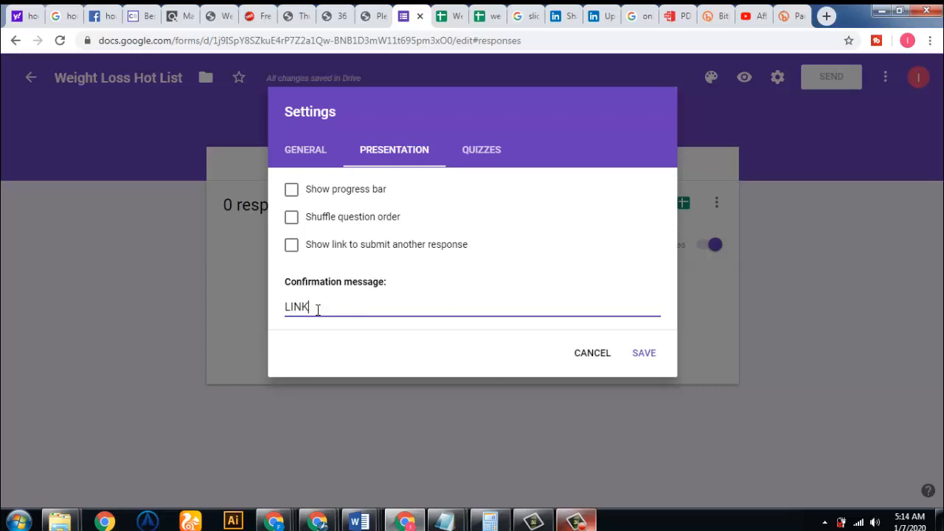
key(BackSpace)
text(TO DOW)
text(NLOA)
text(N)
key(BackSpace)
key(BackSpace)
key(BackSpace)
text(OA)
key(BackSpace)
key(BackSpace)
text(OAD)
key(BackSpace)
key(BackSpace)
key(BackSpace)
text(AD FULL D)
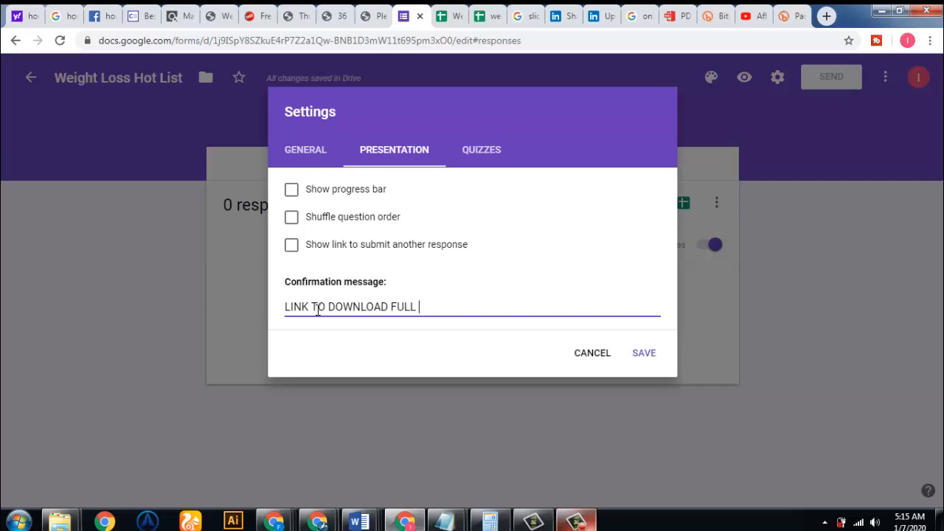
text(FD)
key(BackSpace)
key(BackSpace)
text(PDF)
click(647, 359)
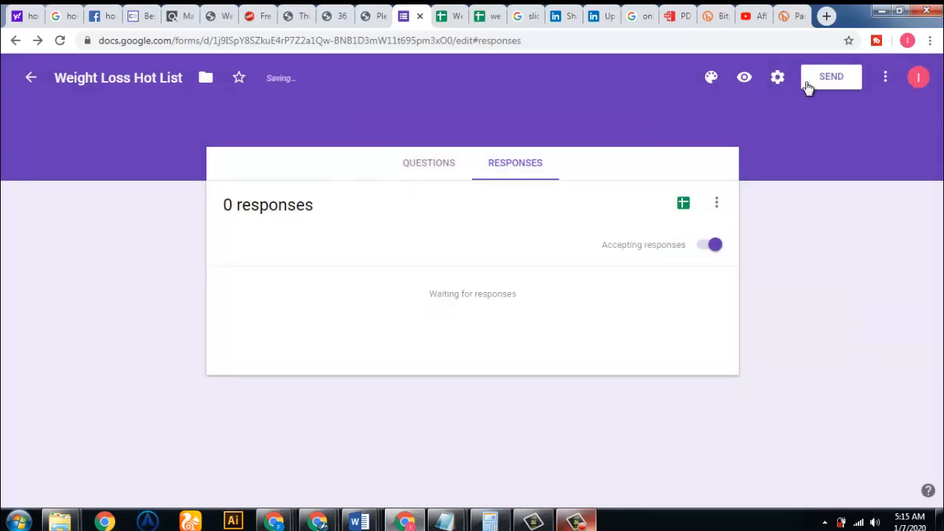
Generate the form's shortened sharing link and copy it
click(816, 83)
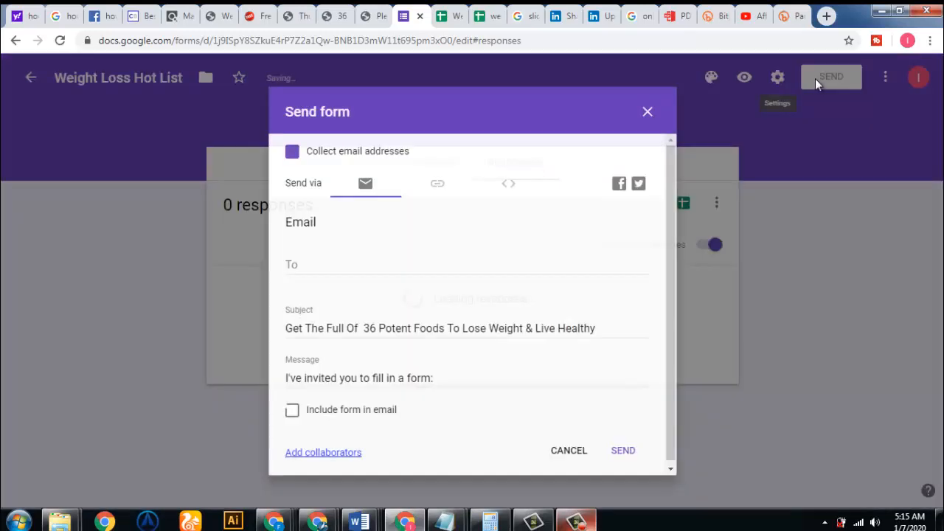
click(440, 192)
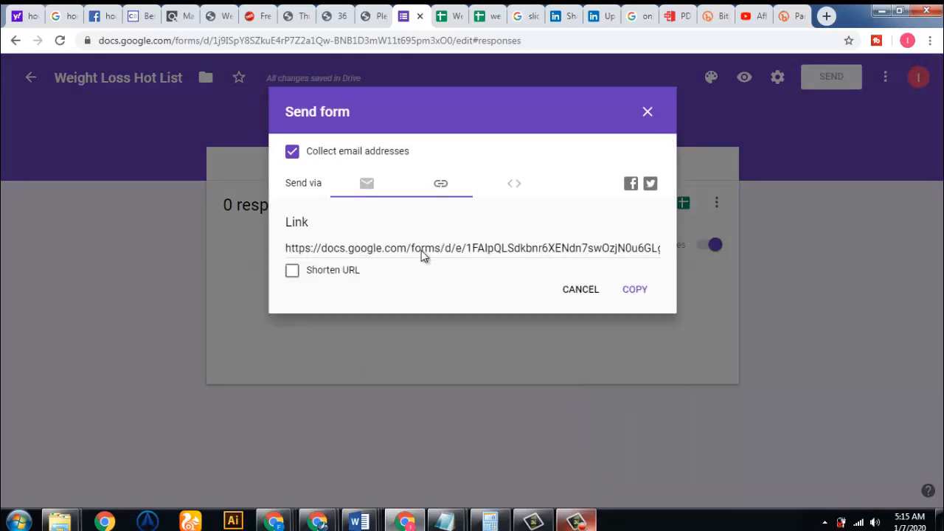
click(293, 273)
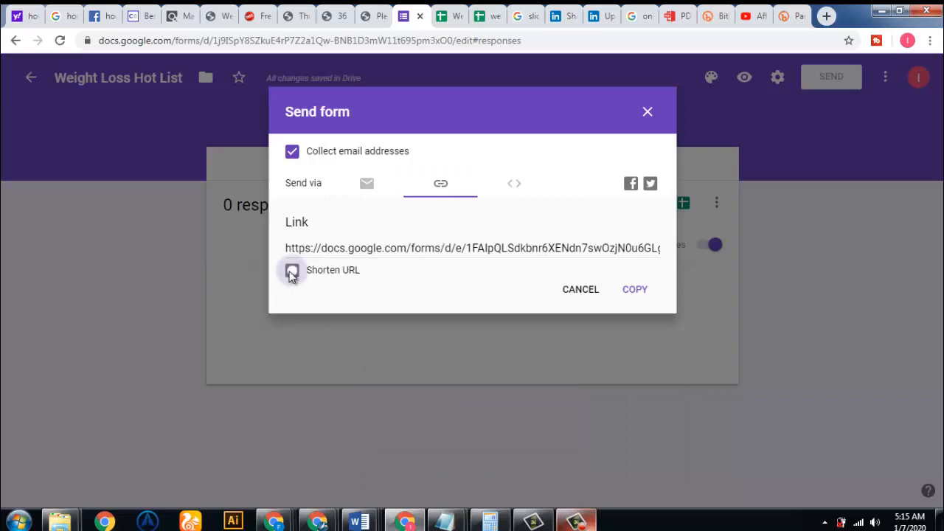
right_click(350, 249)
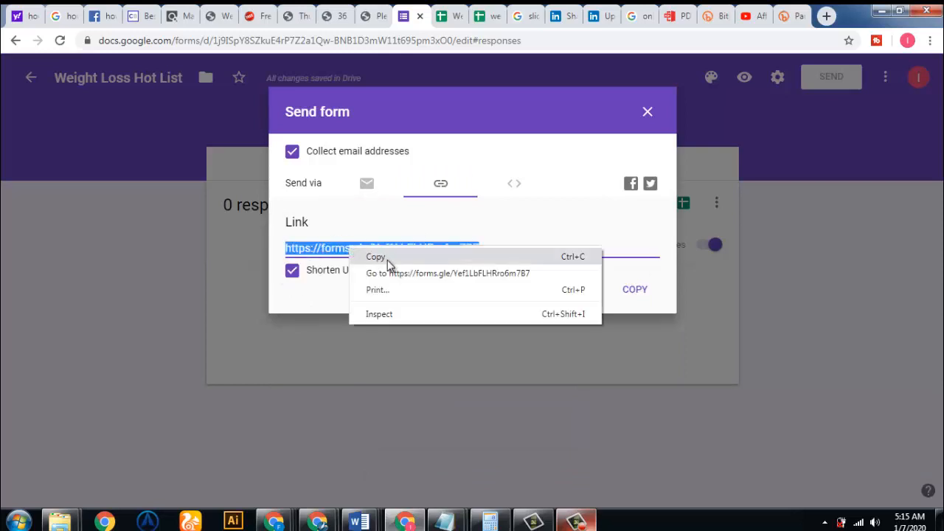
click(389, 261)
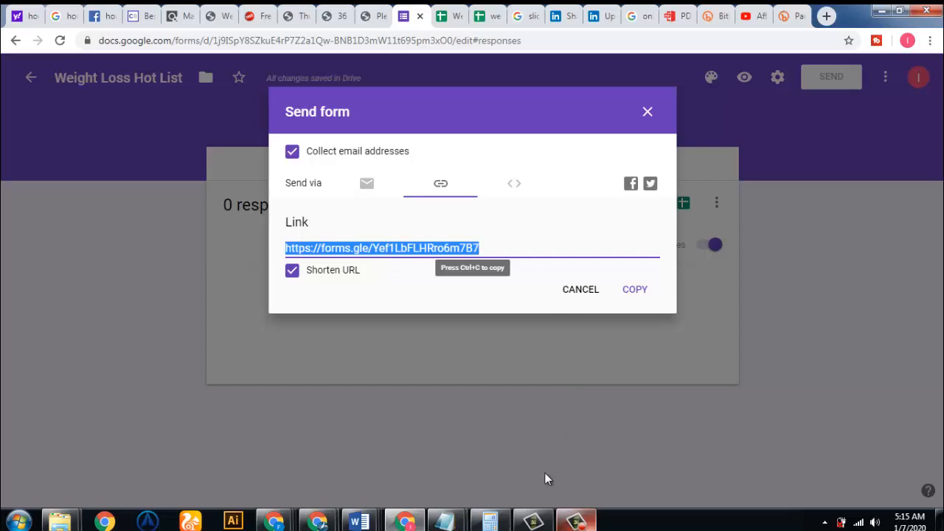
Switch to the Notepad list of links and paste the form's short link below the bit.ly/buyweightlosebookonpaypal line
mouse_move(457, 523)
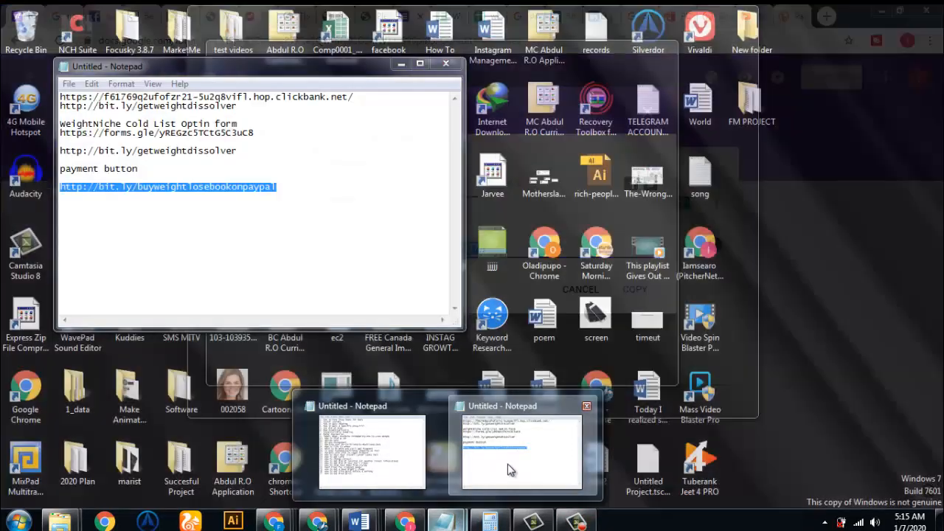
click(508, 469)
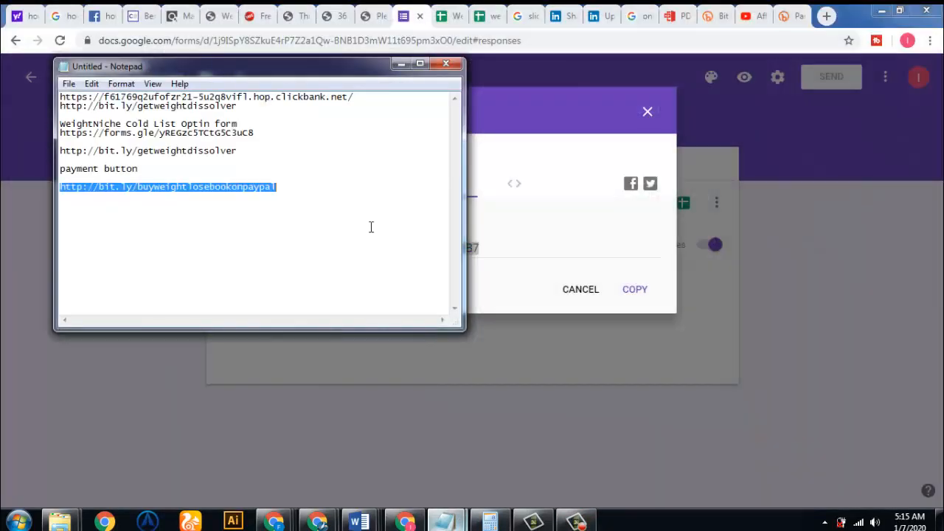
click(291, 194)
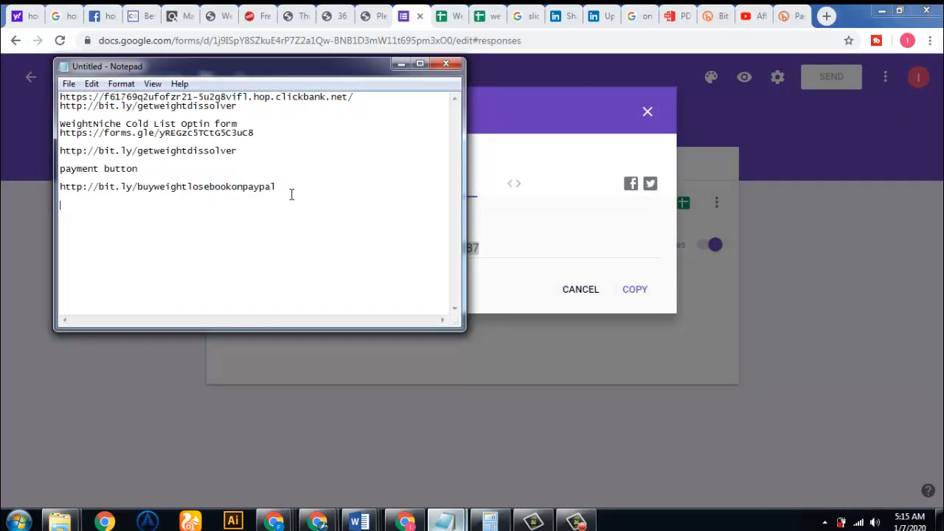
key(ctrl+v)
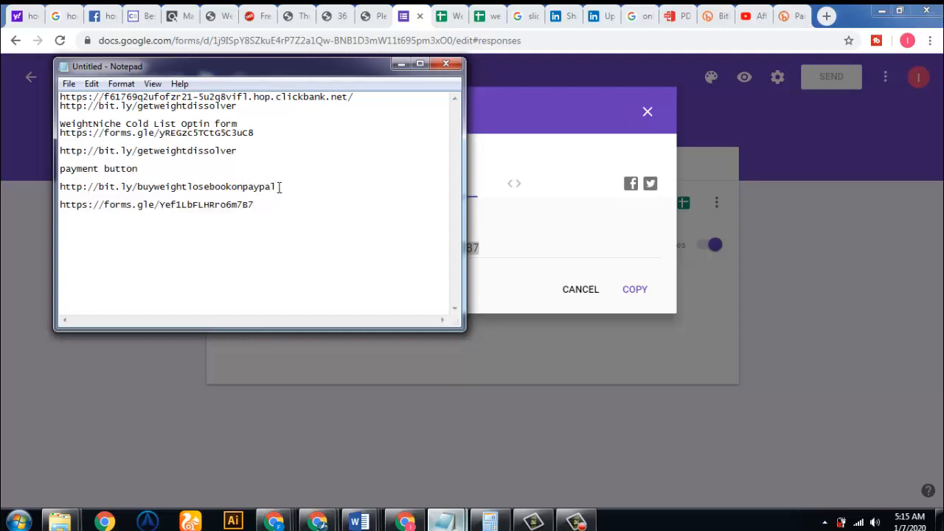
Add the heading "WeightNiche Hot List" above the pasted form link, reusing "WeightNiche" from the cold list heading
click(279, 186)
key(Return)
key(Return)
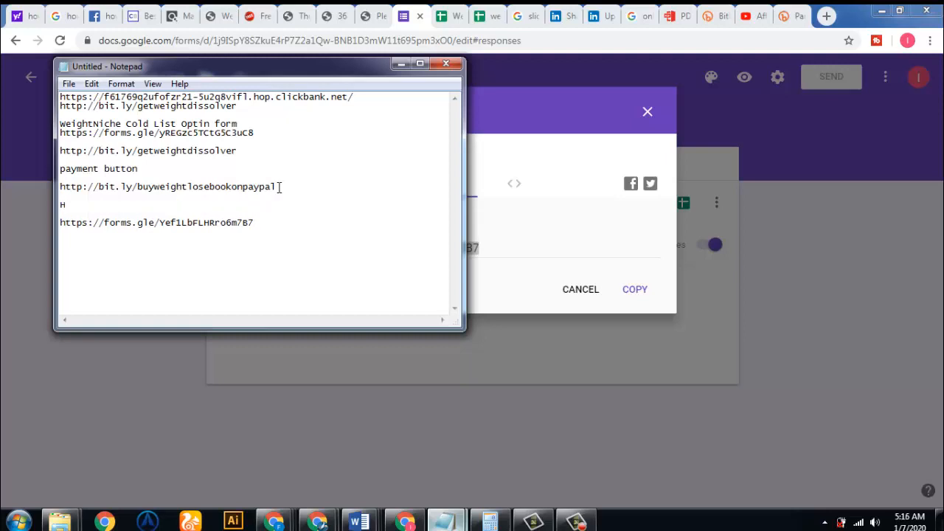
text(Hot List)
drag(115, 123, 62, 124)
right_click(62, 124)
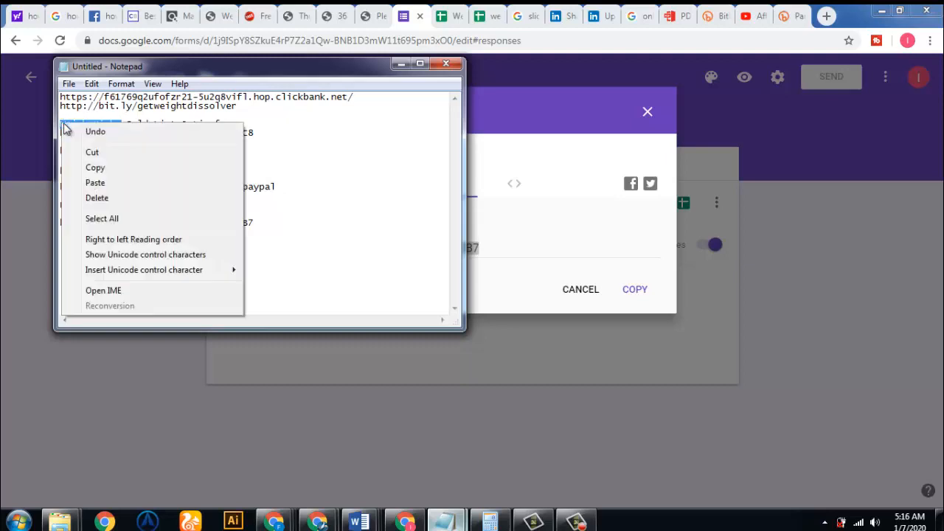
click(96, 167)
click(61, 208)
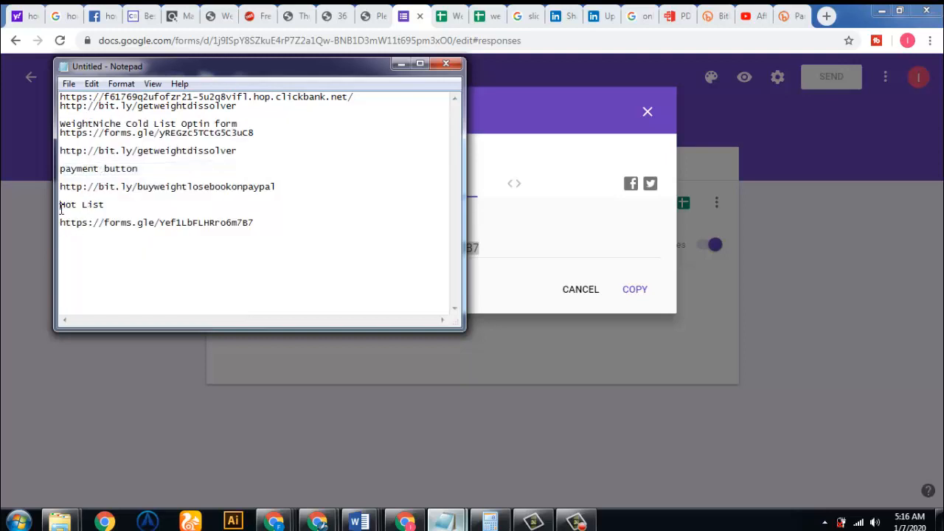
key(ctrl+v)
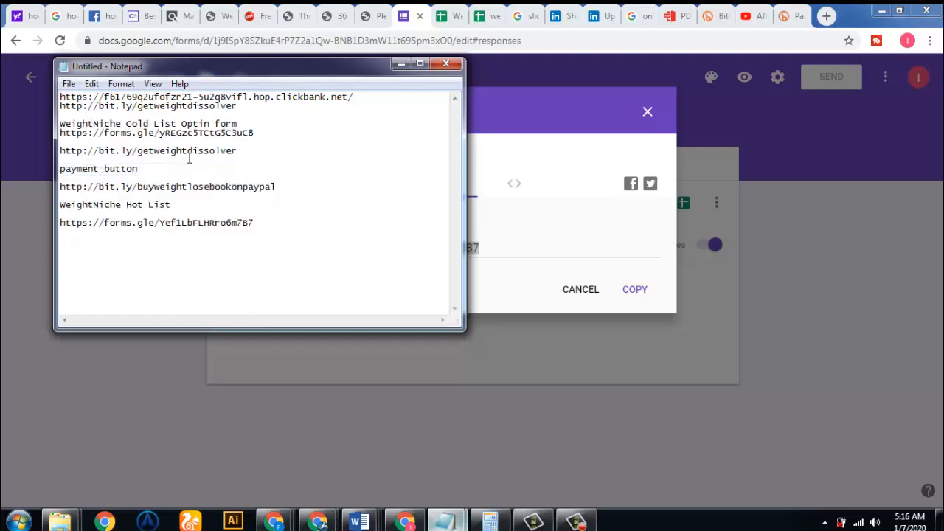
Append "Optin form" from the cold list heading to the Hot List heading and remove the blank line before the form link
drag(218, 127, 239, 126)
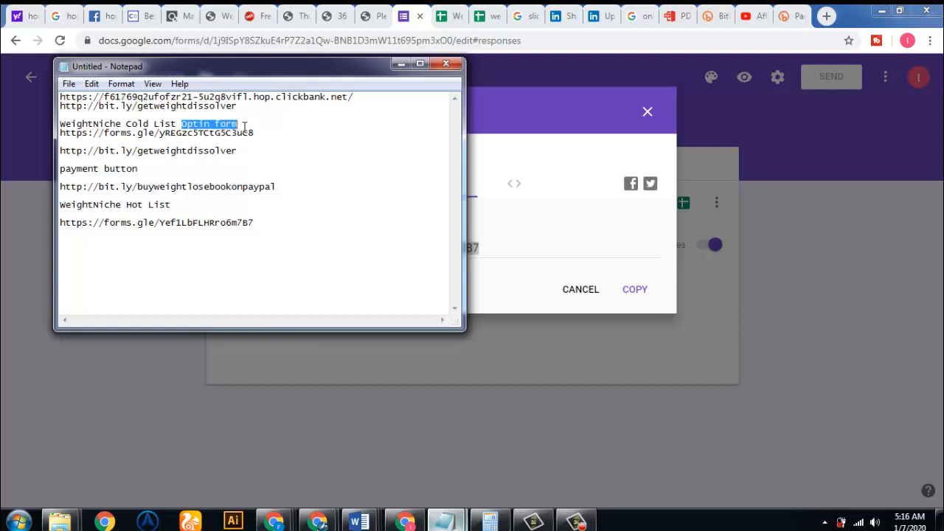
right_click(246, 128)
click(278, 174)
click(193, 210)
key(Delete)
key(ctrl+v)
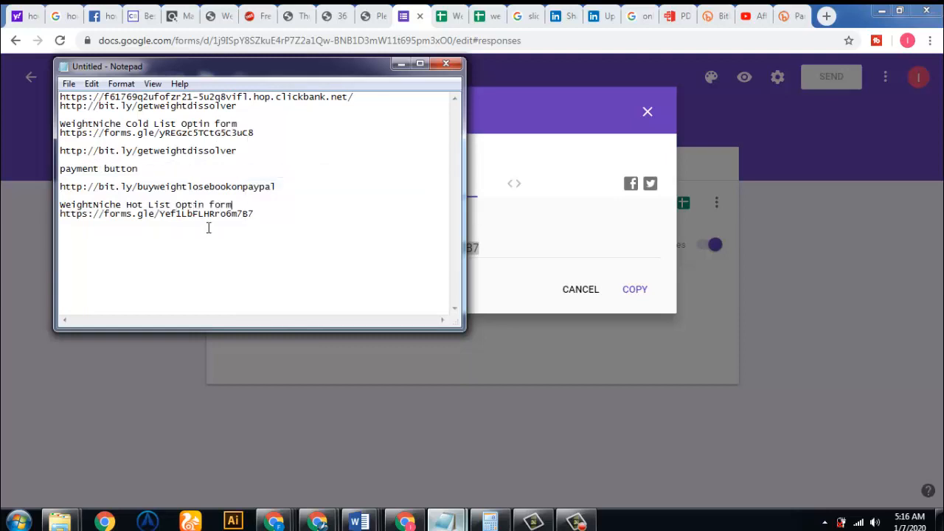
Copy the form link under the WeightNiche Hot List Optin form heading
drag(260, 215, 62, 216)
right_click(62, 216)
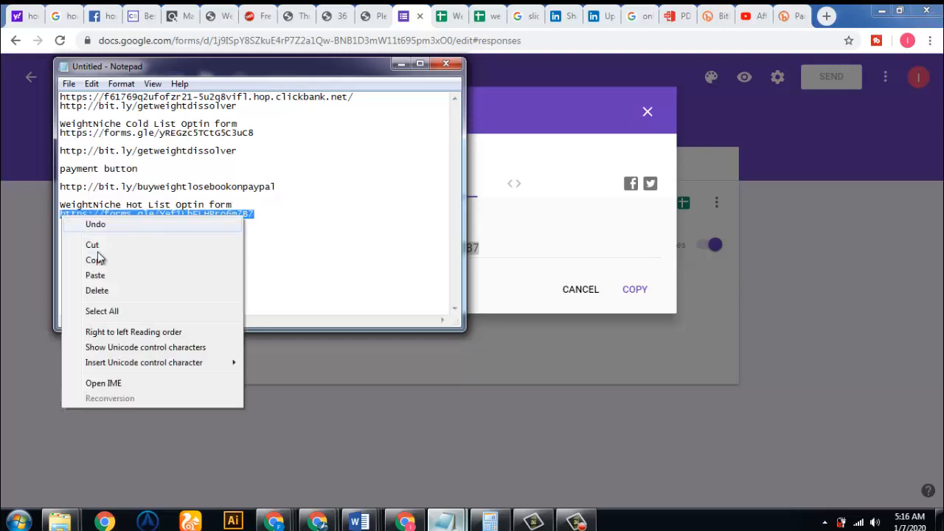
click(96, 262)
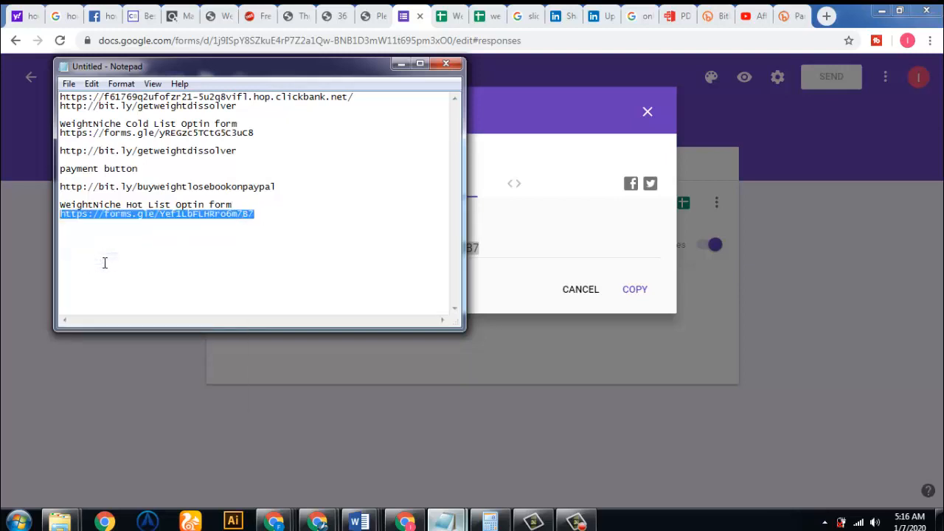
click(338, 261)
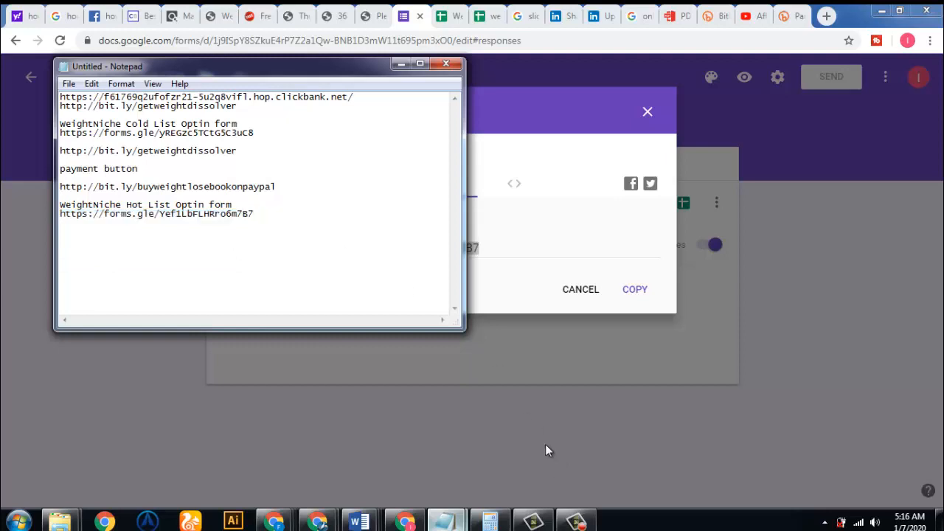
Switch to PayPal and try to go back to editing the generated Buy Now button
click(578, 521)
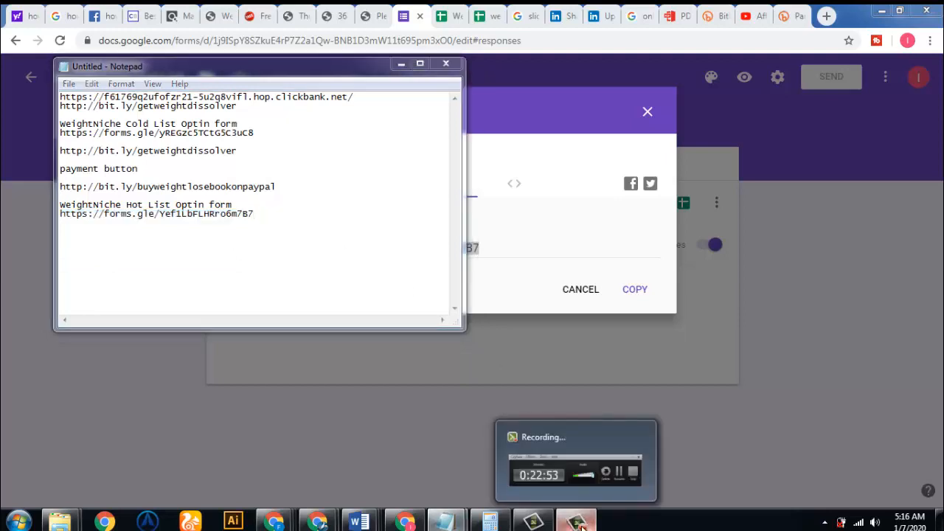
click(878, 464)
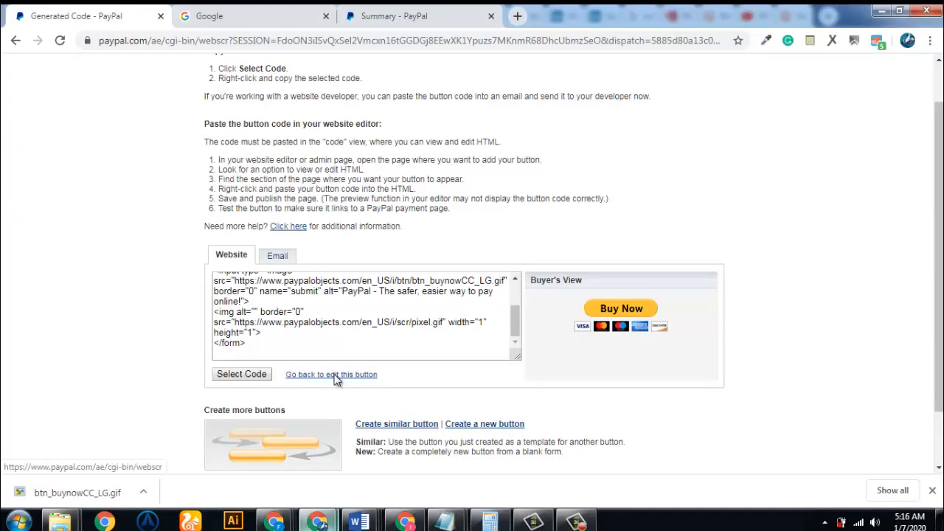
click(336, 375)
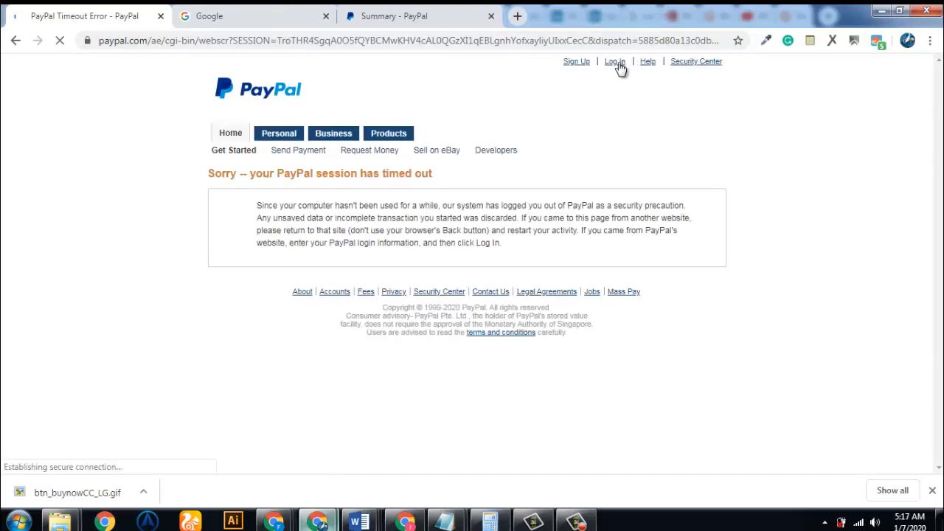
click(576, 522)
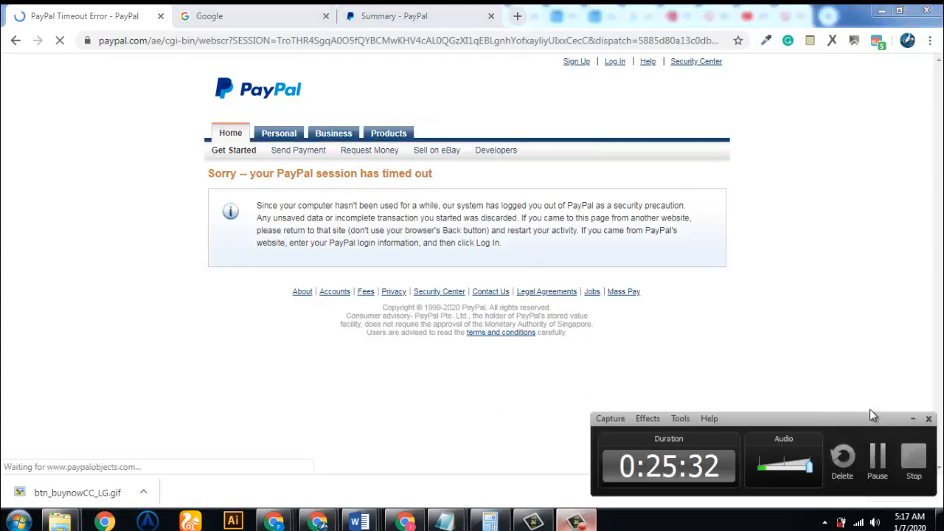
click(877, 457)
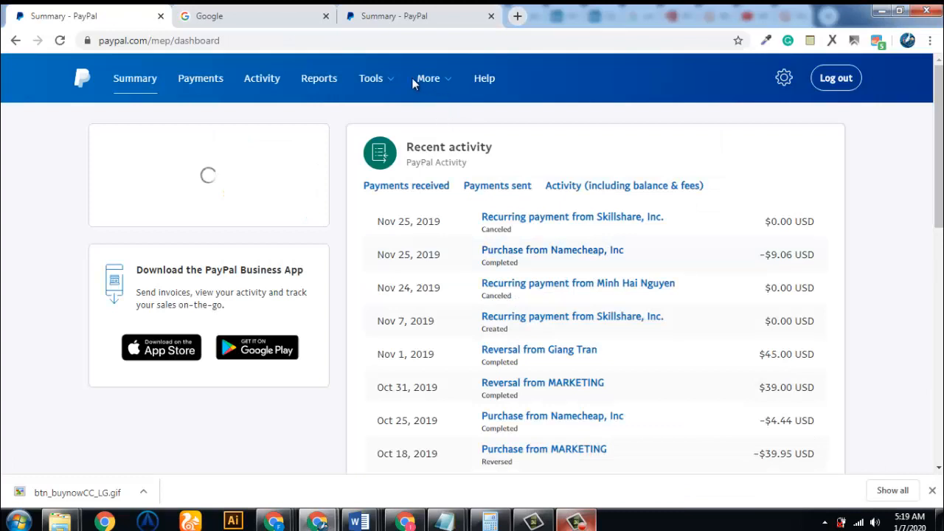
Open the list of saved PayPal buttons and copy the Hot List form link from Notepad
mouse_move(385, 79)
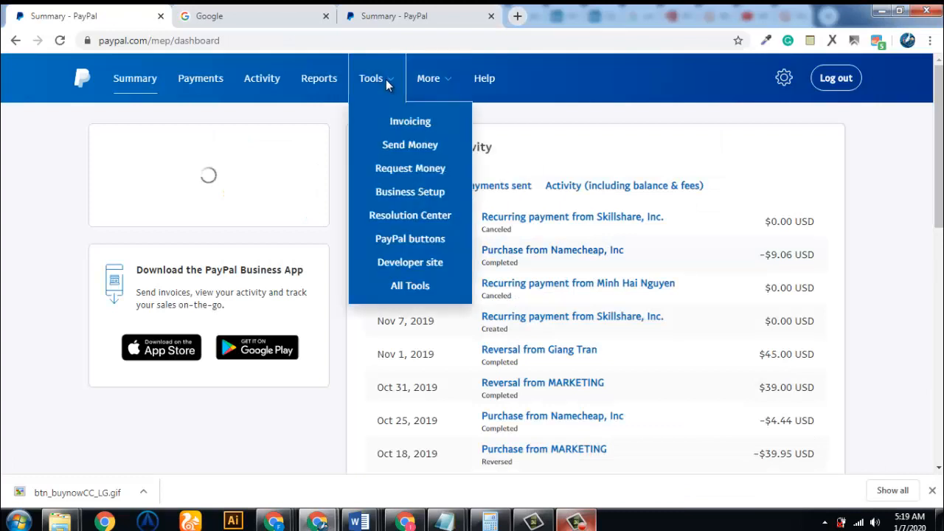
click(418, 242)
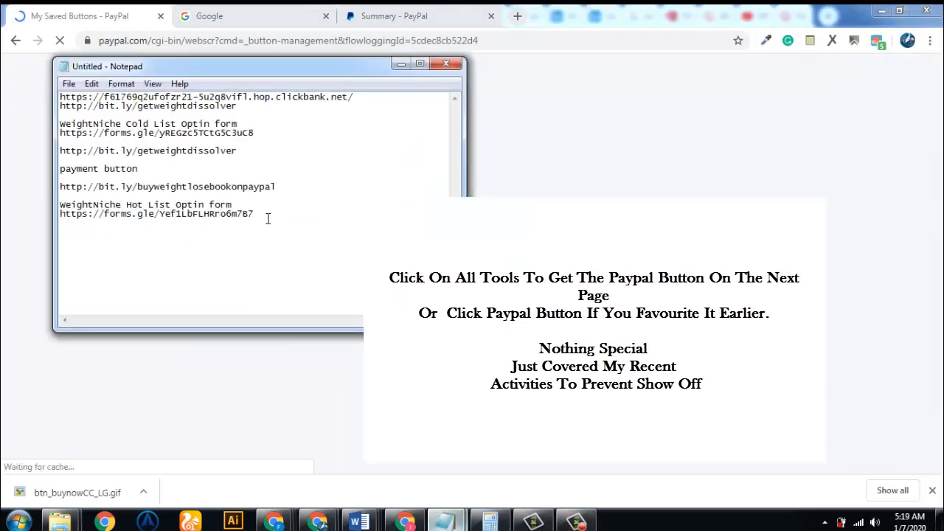
drag(261, 215, 61, 215)
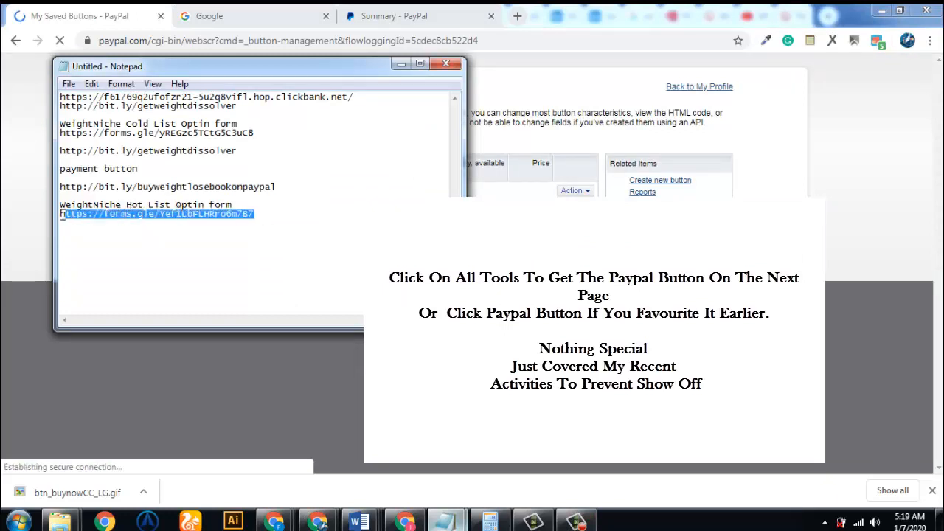
right_click(62, 213)
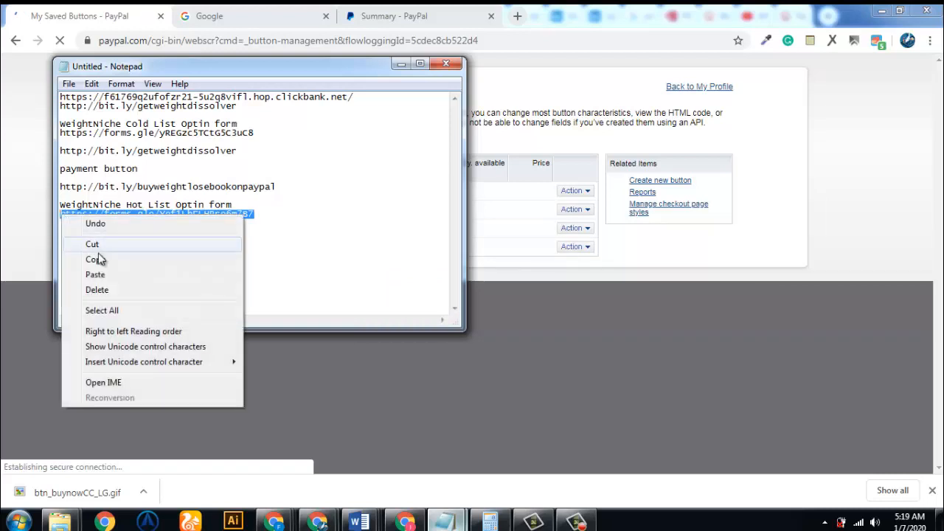
click(72, 257)
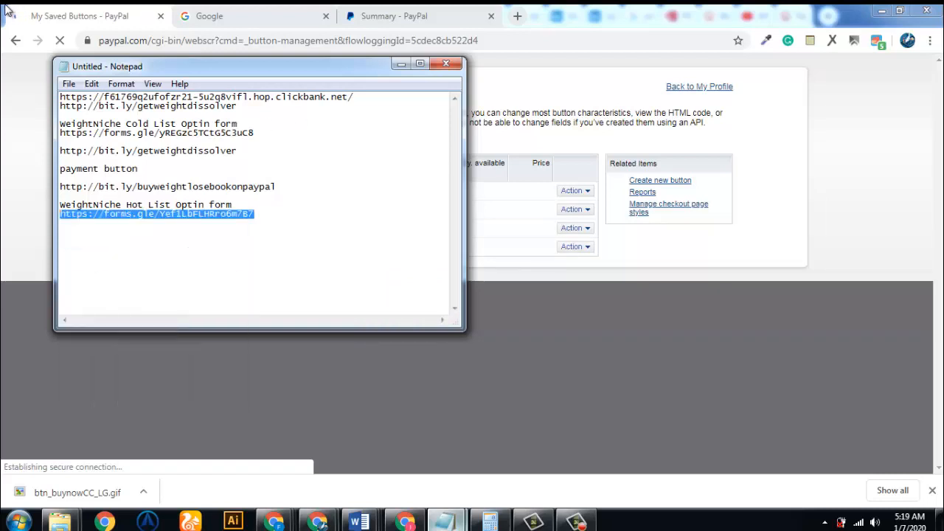
click(85, 9)
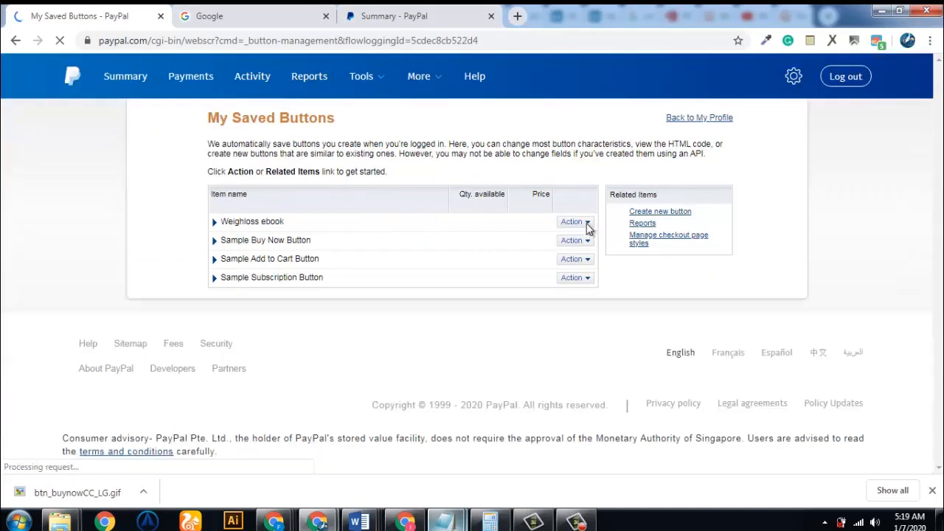
Open the Weighloss ebook button for editing and expand its advanced feature options in Step 3
click(586, 224)
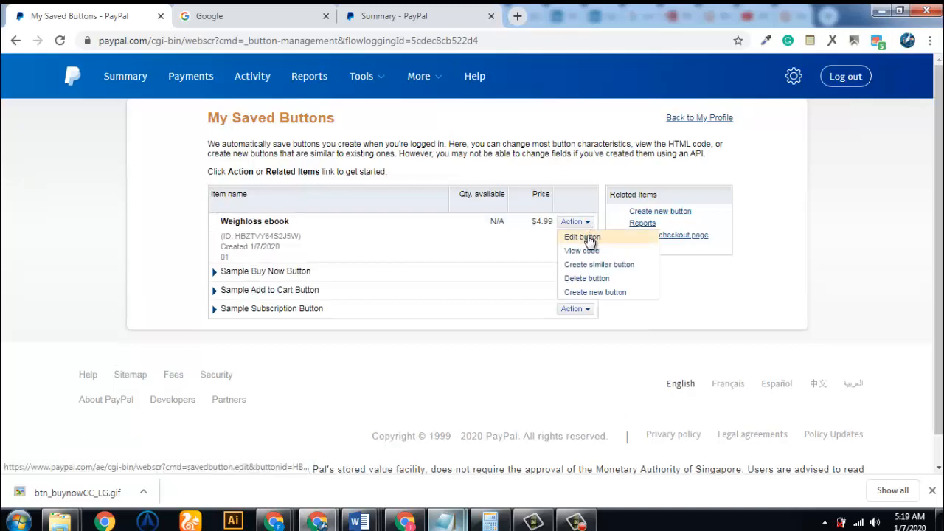
click(583, 237)
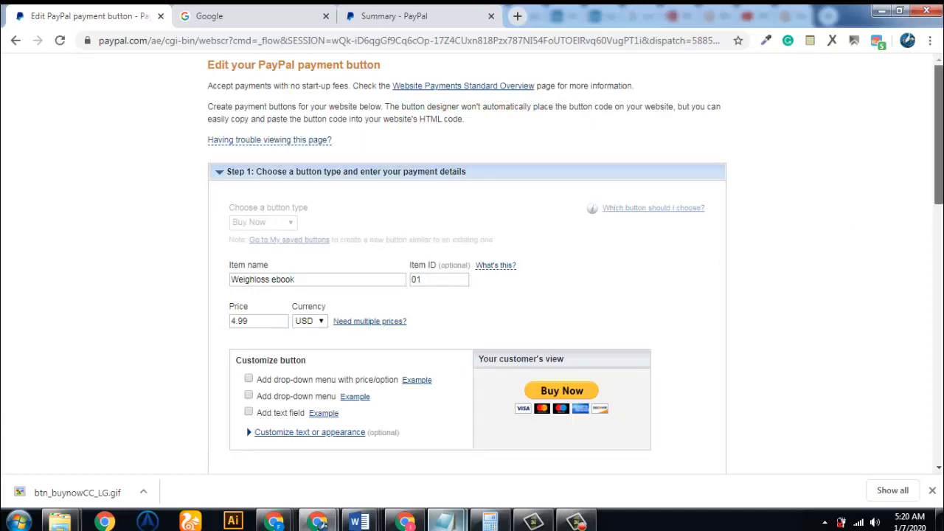
scroll(472, 266, down, 3)
scroll(451, 331, down, 3)
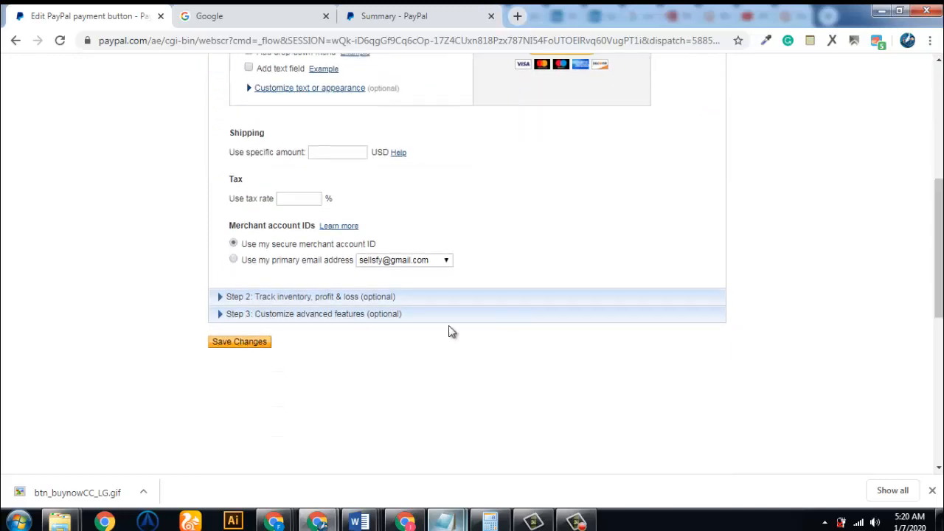
click(223, 316)
scroll(447, 359, down, 6)
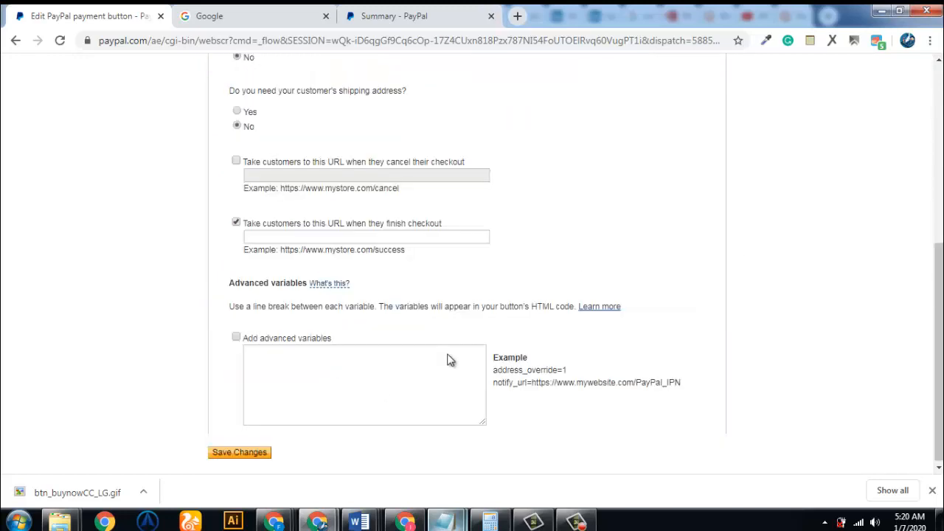
scroll(919, 209, up, 3)
scroll(941, 301, down, 2)
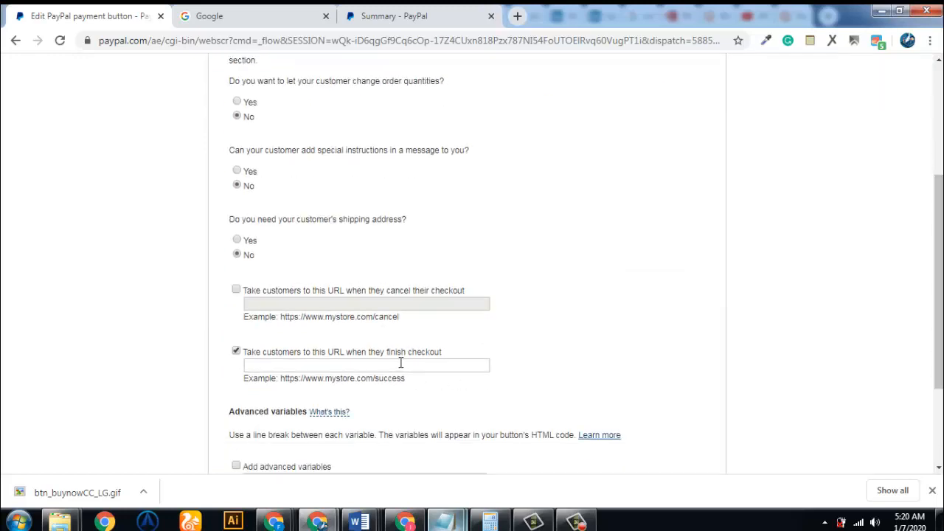
click(401, 363)
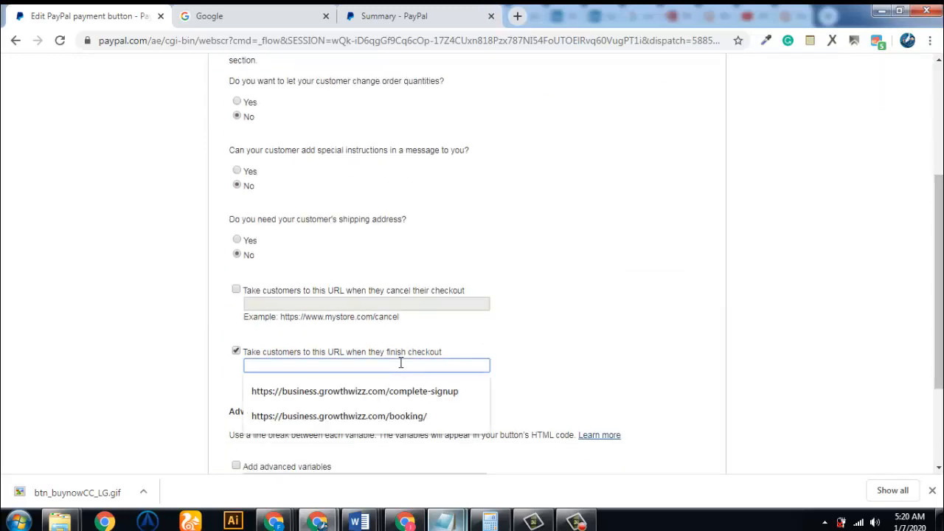
key(ctrl+v)
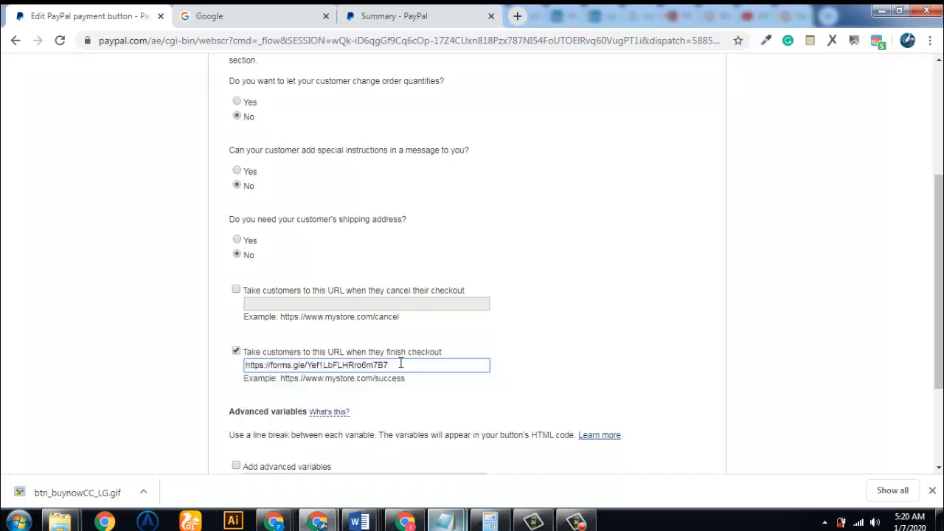
click(607, 329)
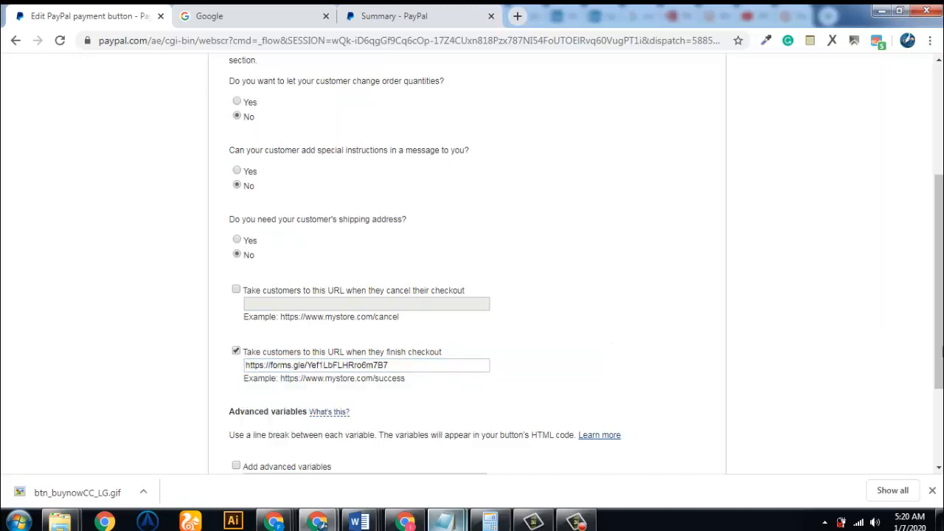
drag(939, 361, 938, 432)
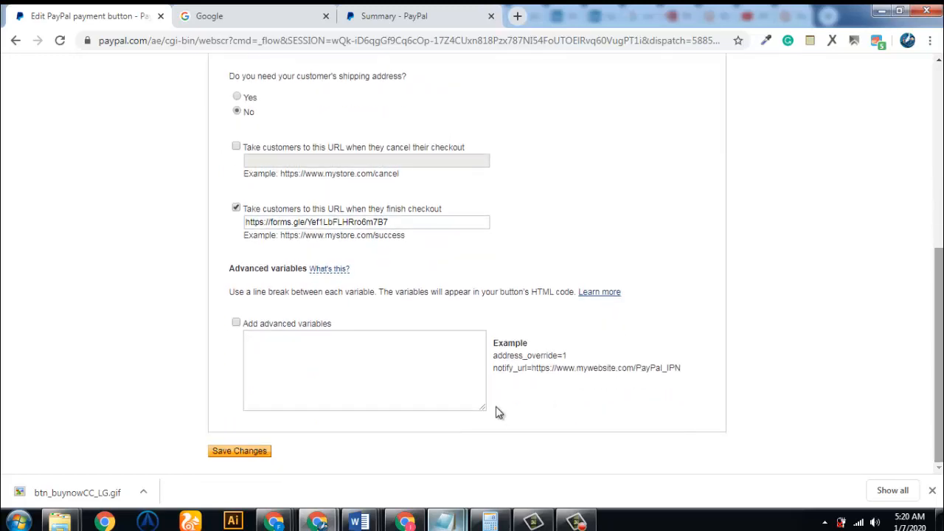
click(236, 452)
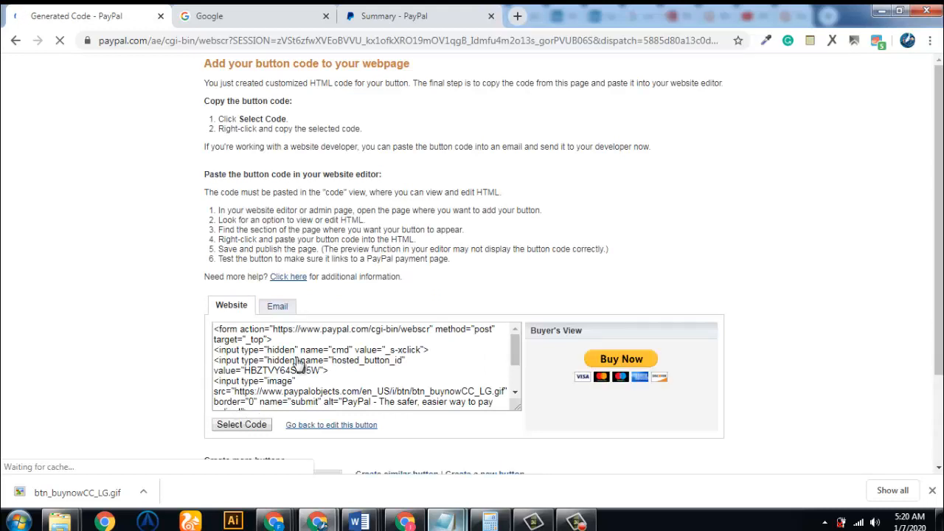
Display the button's email payment link and compare it with the destination of the "Buy Full Ebook Now" link in Bitly
click(279, 310)
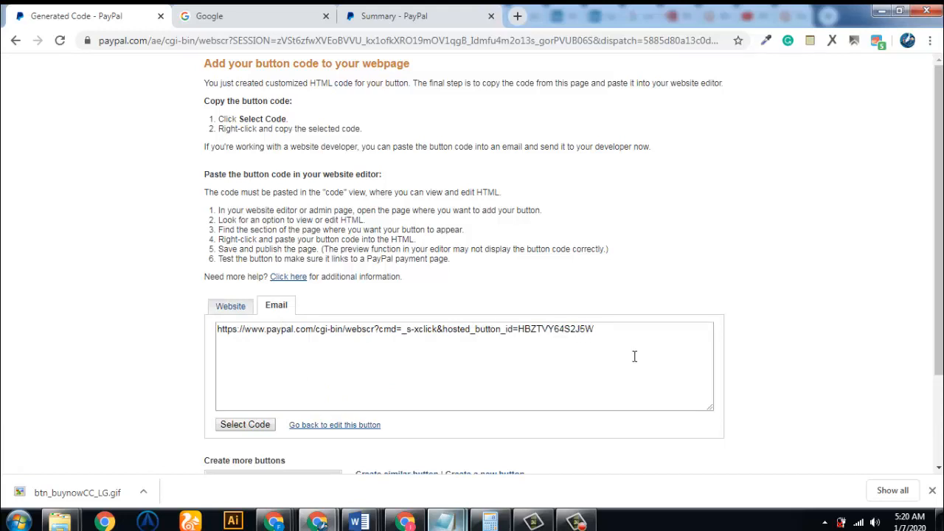
click(404, 521)
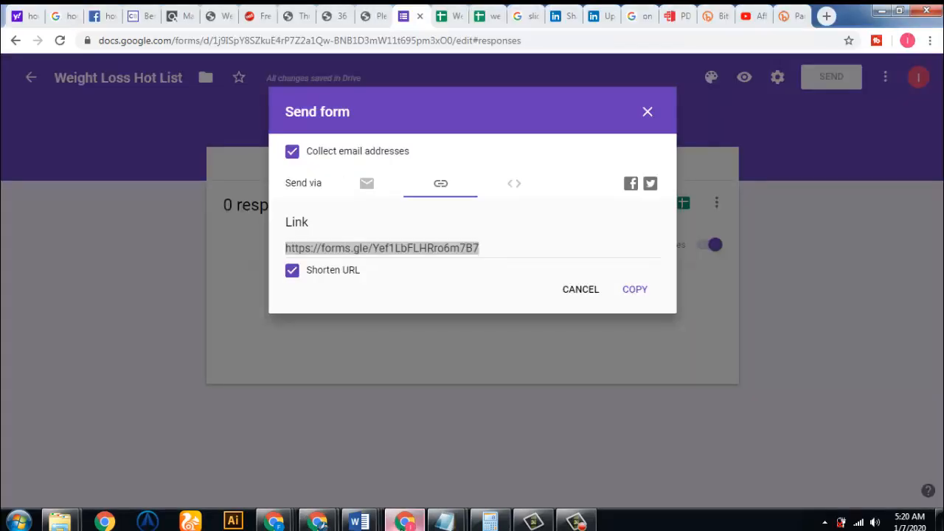
click(625, 292)
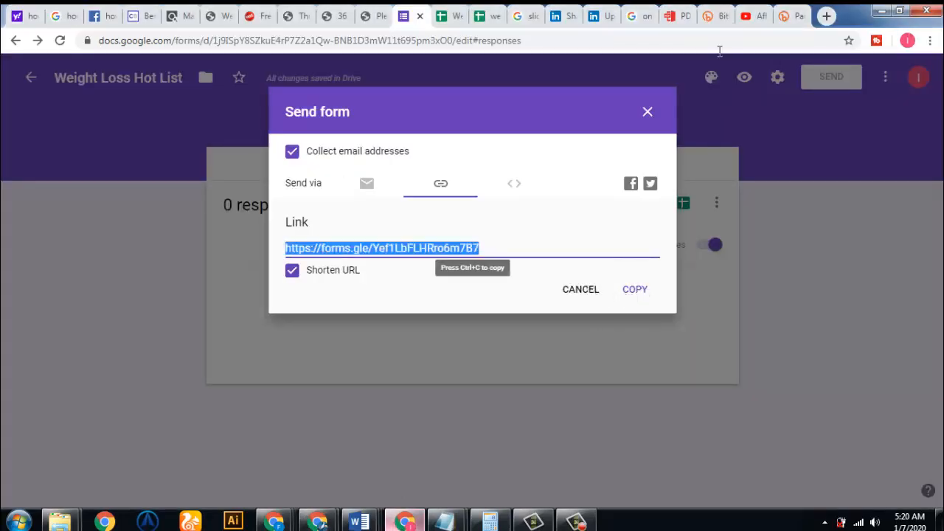
click(718, 14)
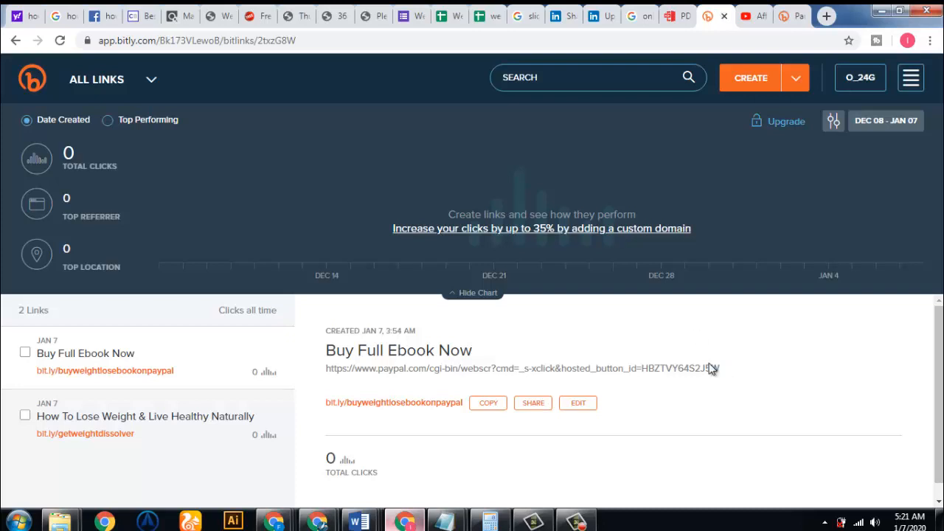
click(578, 520)
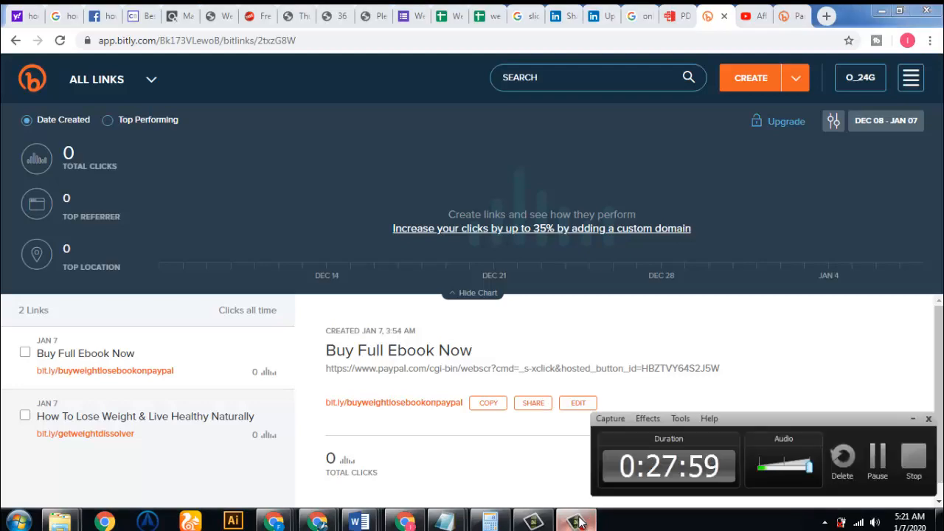